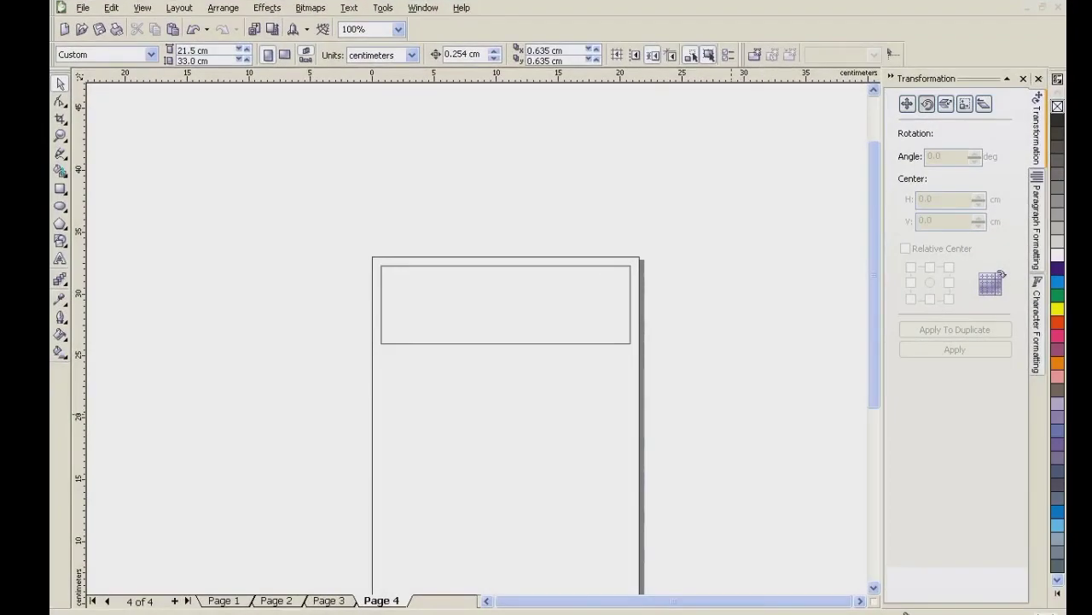
Bring the HUT RI 78 banner template image from the My Documents folder onto Page 4.
scroll(512, 345, down, 2)
scroll(477, 339, up, 2)
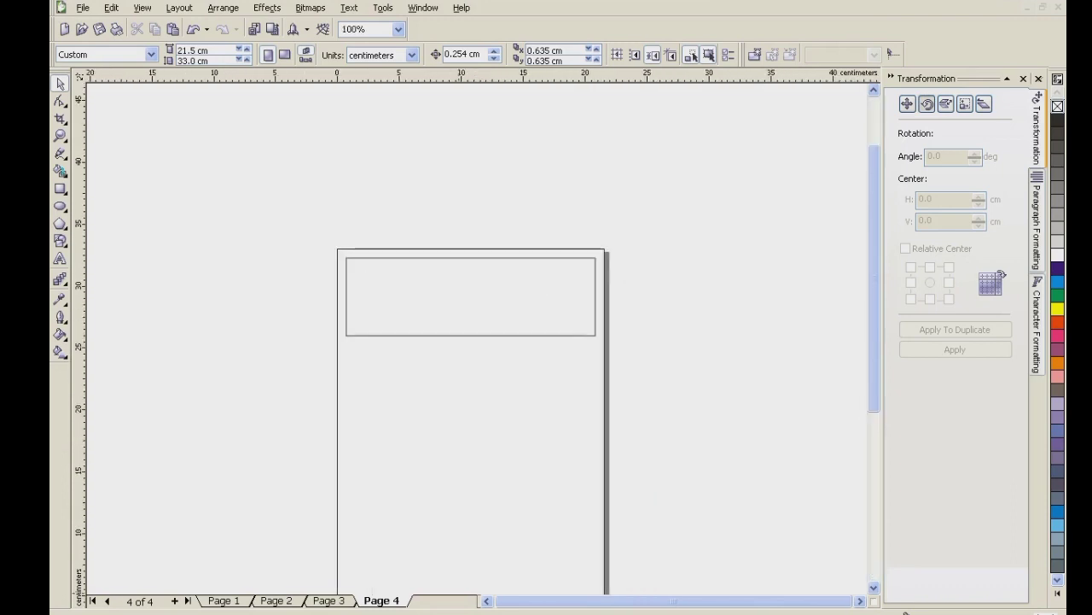
right_click(89, 614)
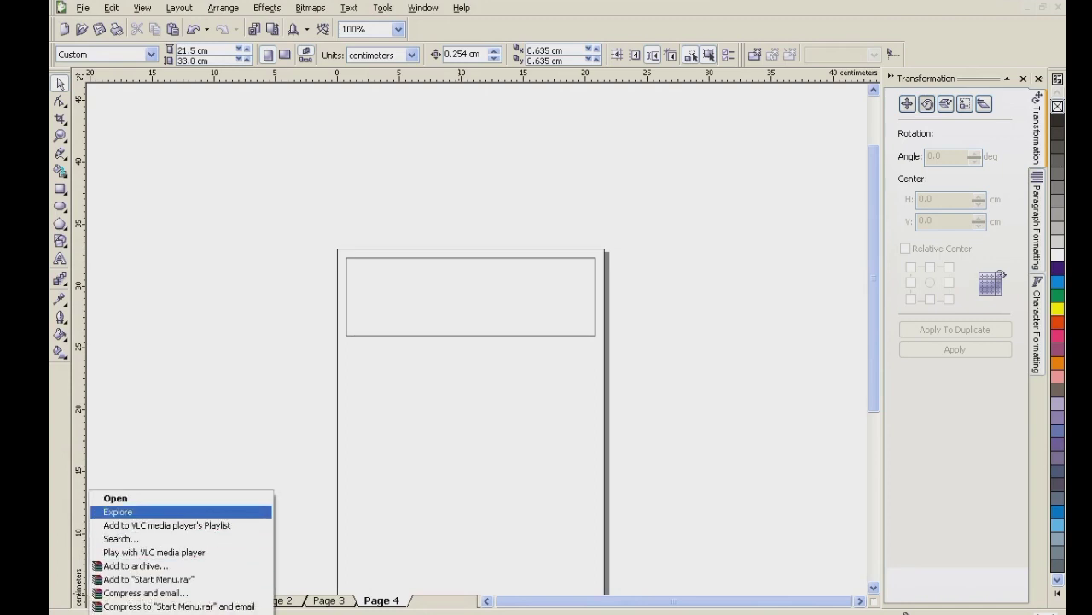
click(118, 512)
click(106, 105)
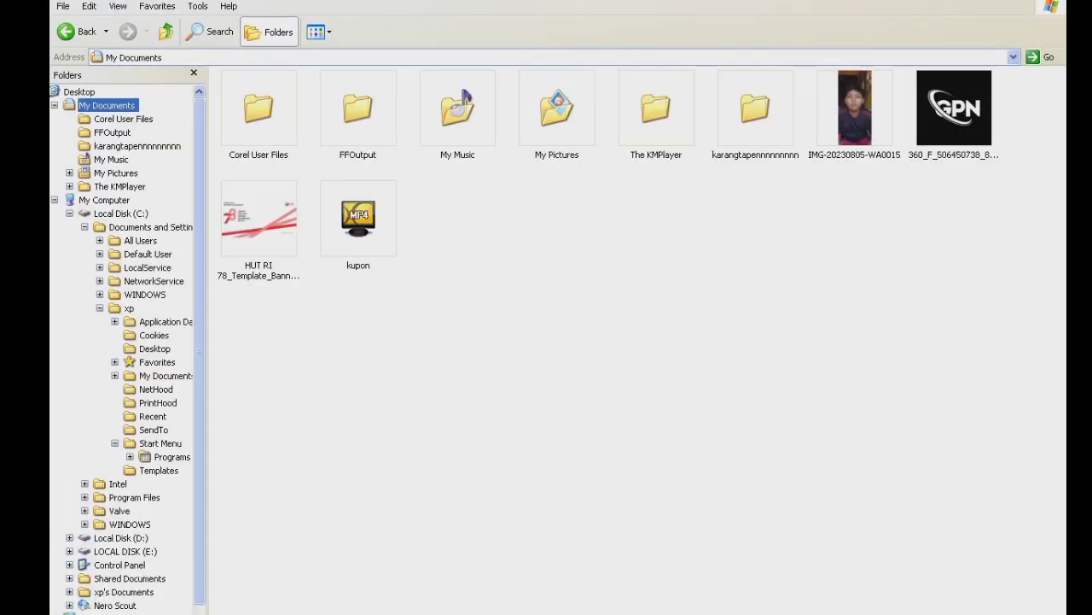
drag(259, 220, 541, 391)
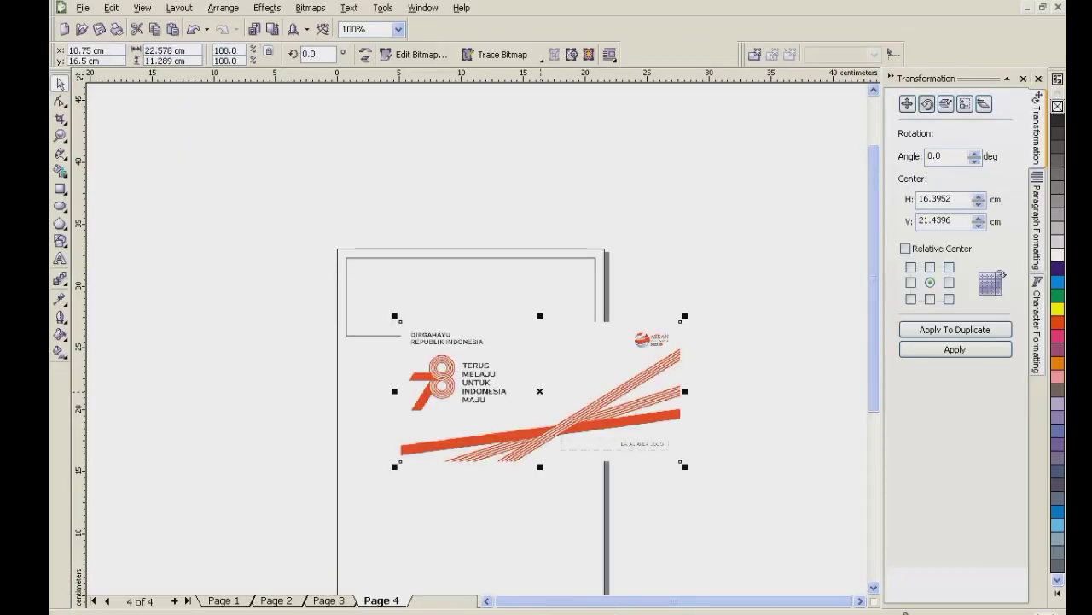
Trim the BATAS AREA LOGO box out of the banner bitmap using a rectangle about 9.9 × 4.1 cm, and delete the rectangle.
scroll(539, 393, up, 1)
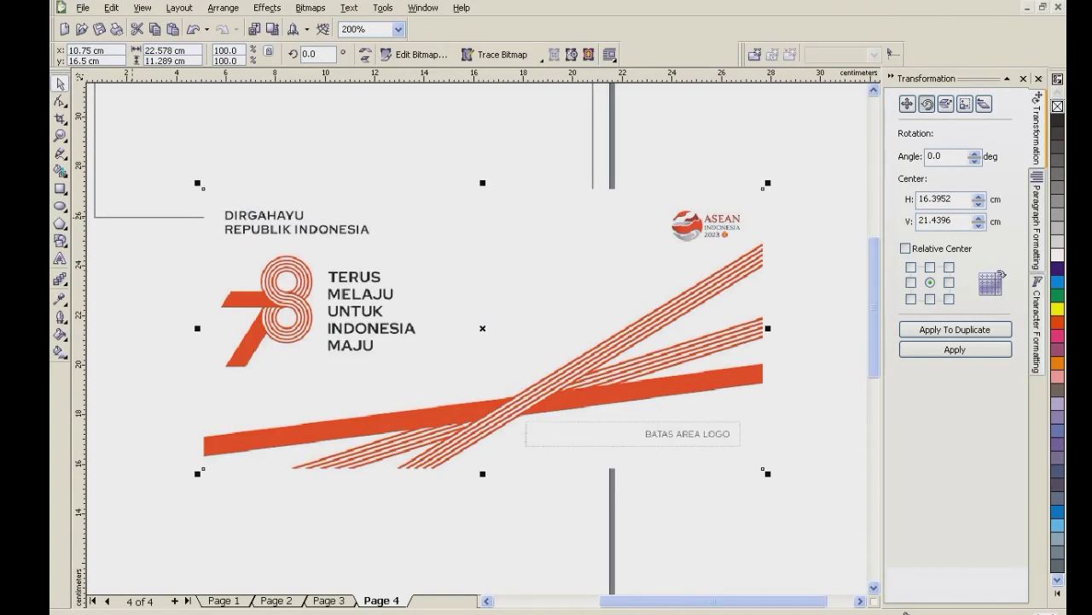
key(F6)
drag(768, 521, 521, 418)
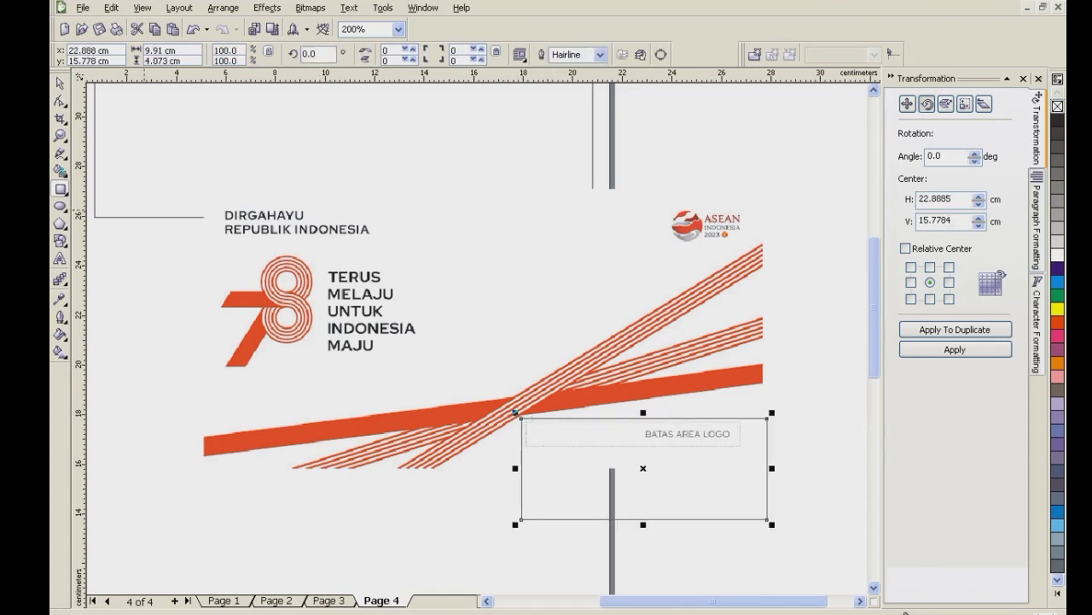
click(60, 84)
shift+click(692, 274)
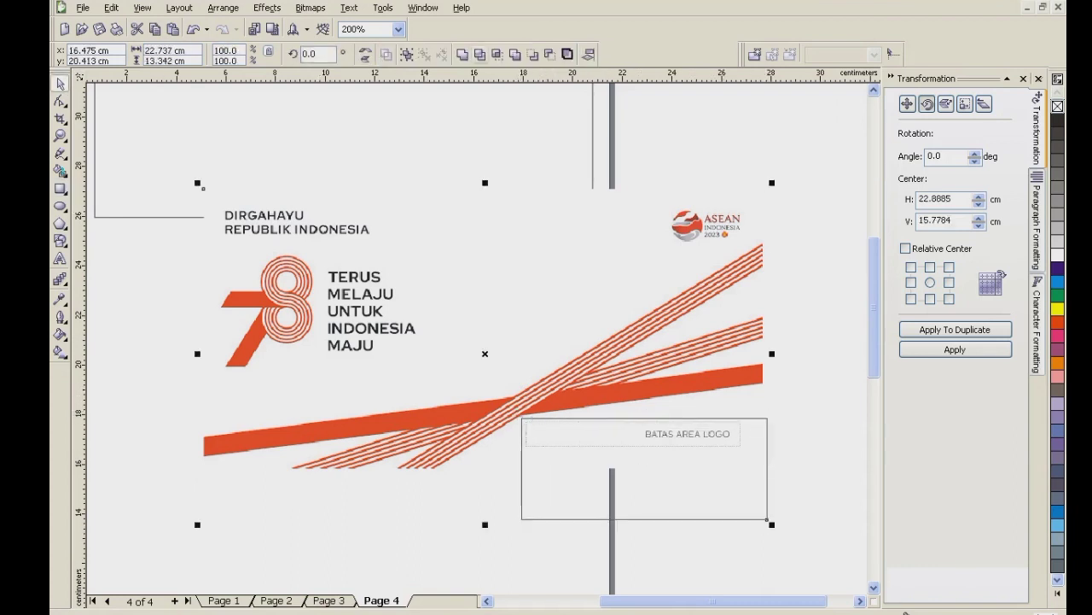
click(481, 55)
click(730, 471)
click(730, 471)
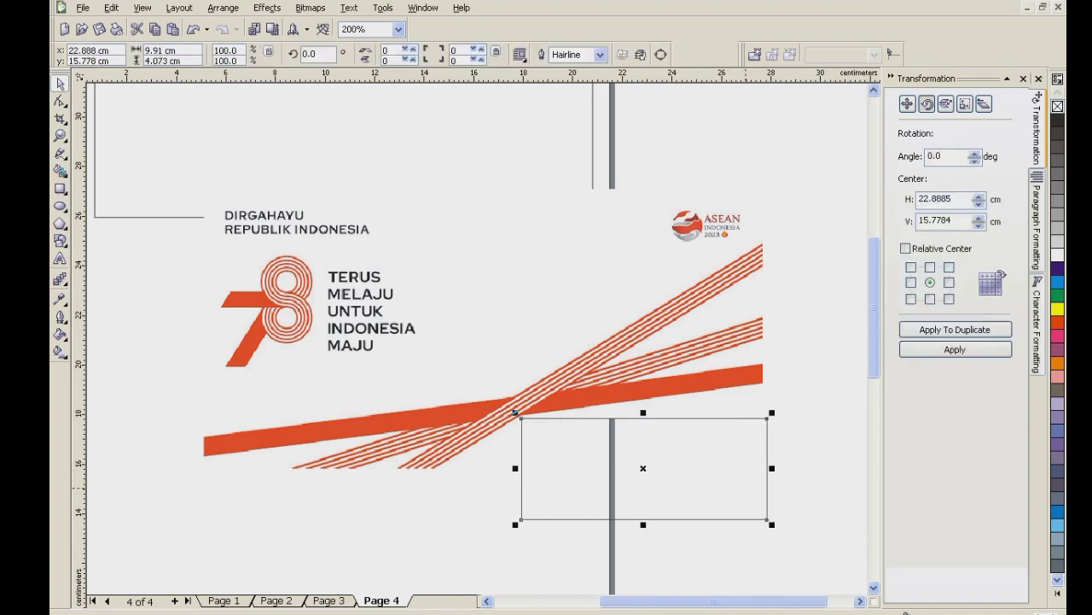
key(Delete)
Draw a closed polygon about 24.9 × 9.6 cm around the banner's texts and logos, following just above the red stripes.
click(59, 155)
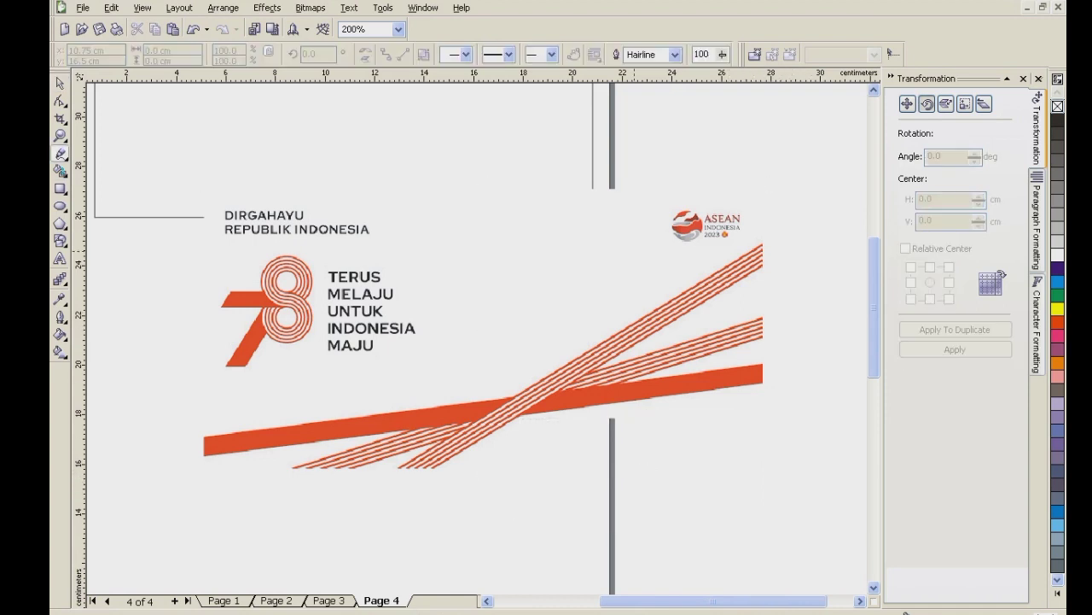
click(796, 165)
click(763, 228)
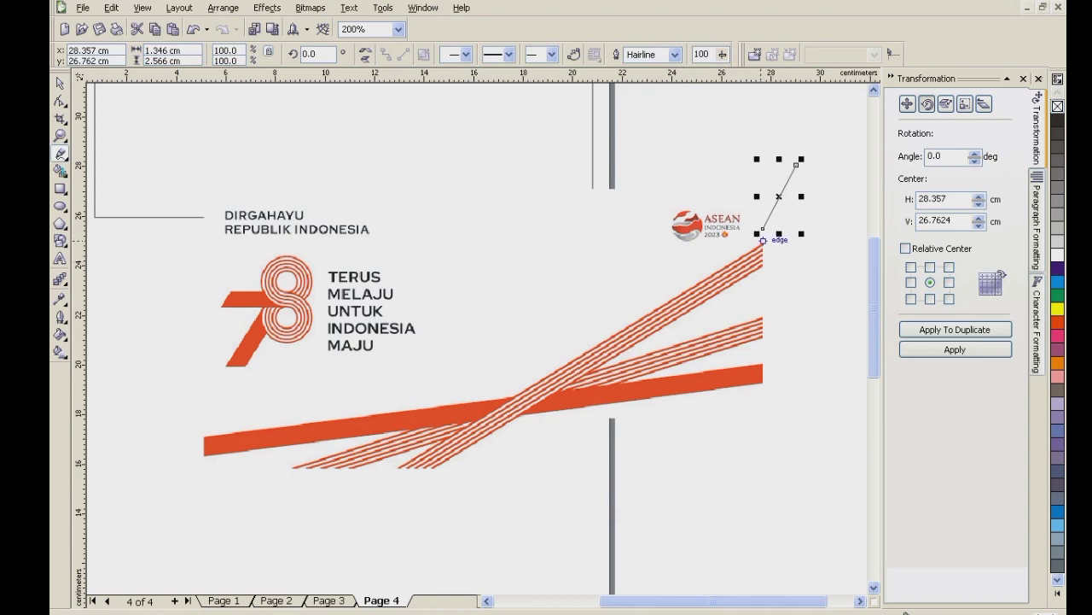
click(763, 229)
click(622, 305)
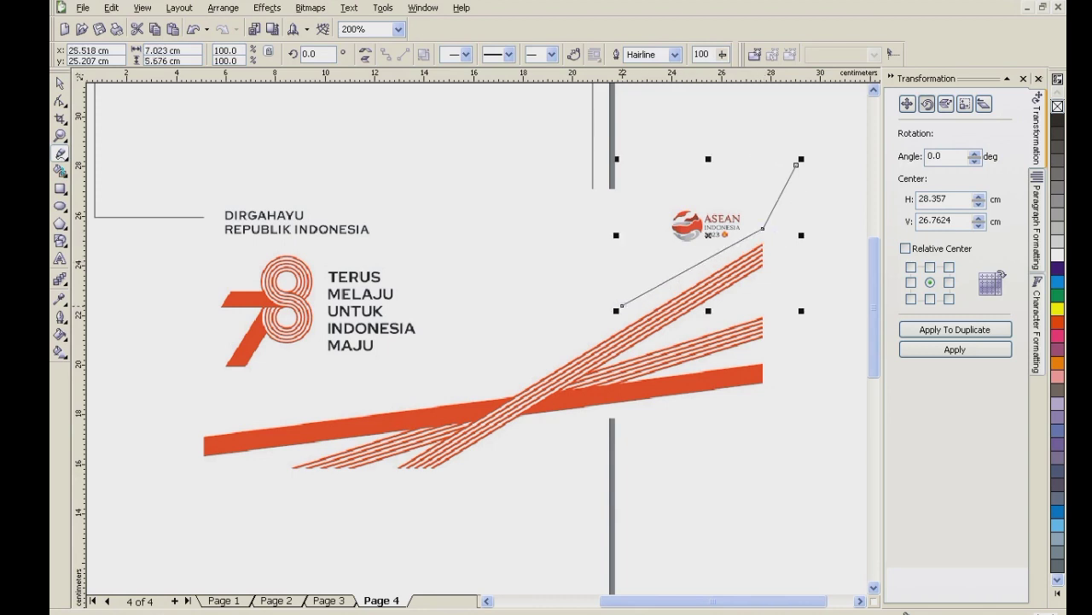
click(364, 393)
click(193, 401)
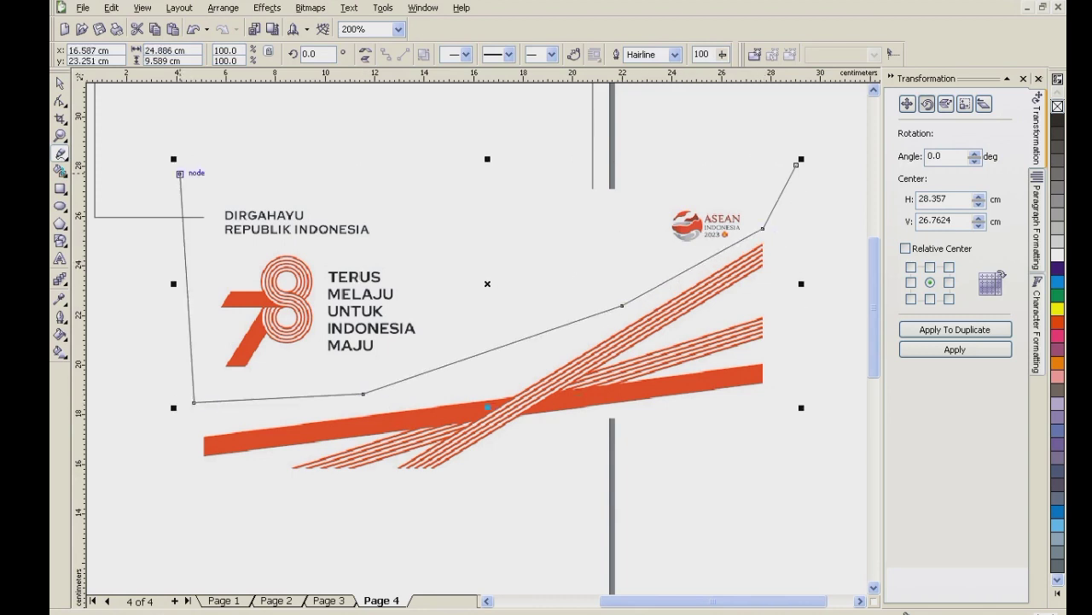
click(179, 174)
click(796, 164)
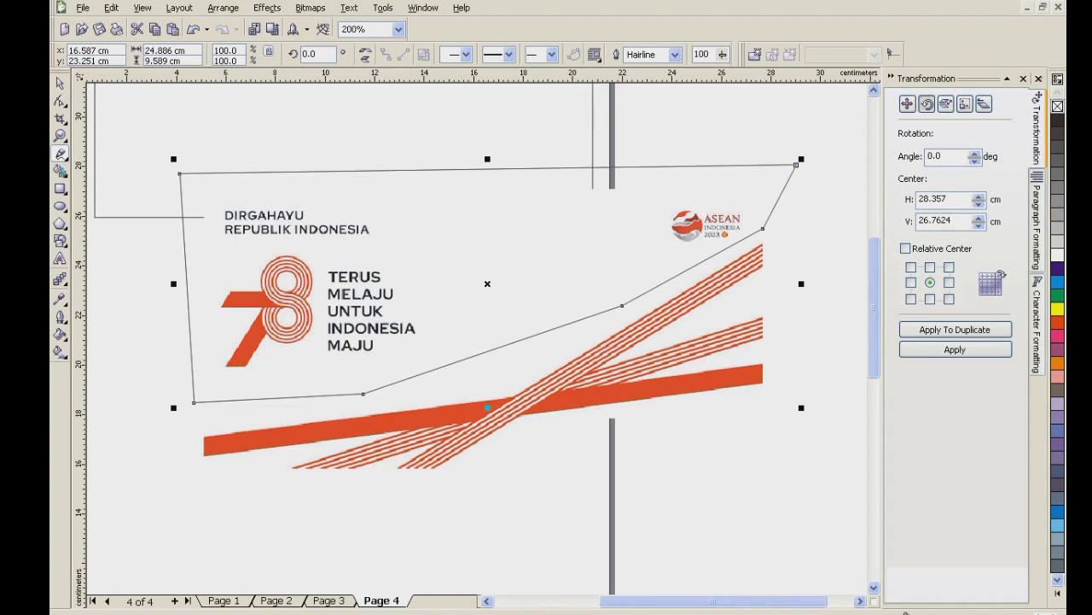
Trim the banner bitmap with the polygon to remove the texts and logos, and select the remaining striped bitmap.
key(space)
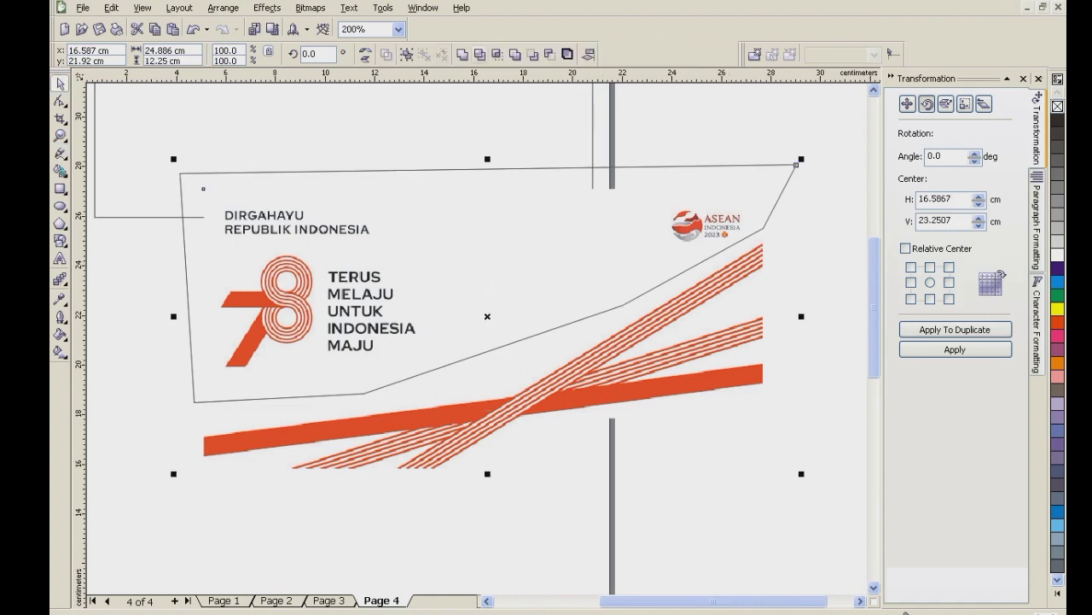
click(480, 55)
key(Escape)
click(712, 384)
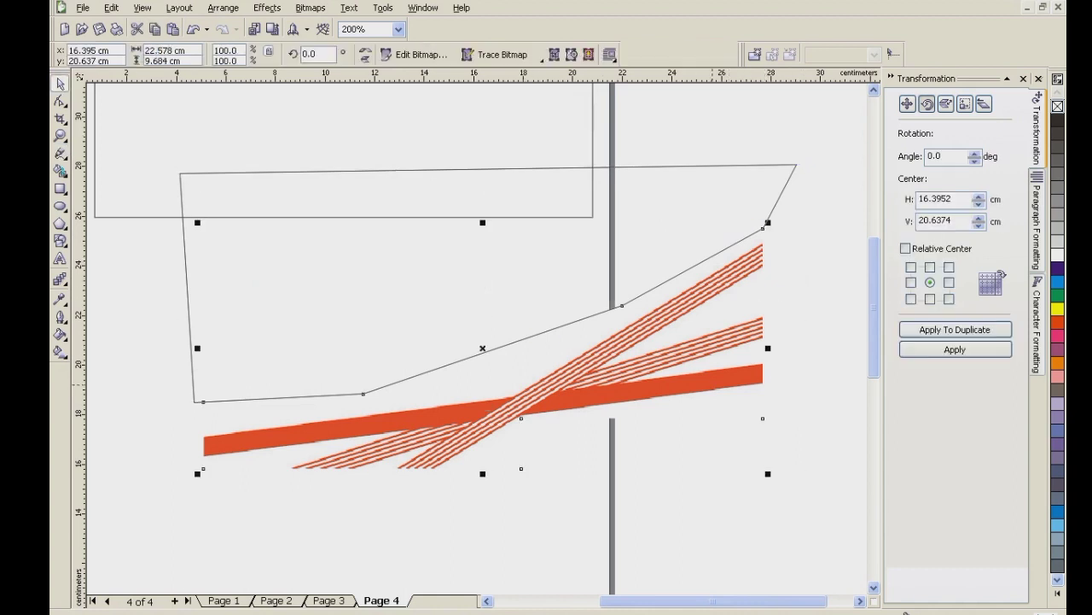
Draw a rectangle over the striped bitmap, widen it on the right, and try shaping it with the polygon, undoing the last operation.
click(60, 188)
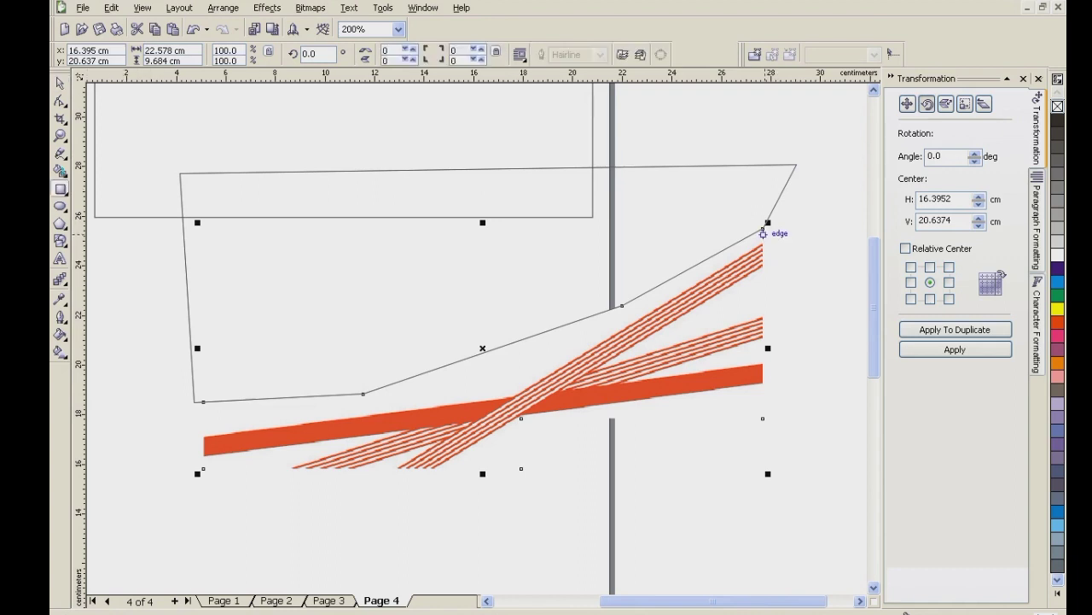
mouse_move(763, 227)
mouse_down()
mouse_move(359, 419)
mouse_move(203, 468)
mouse_up()
key(space)
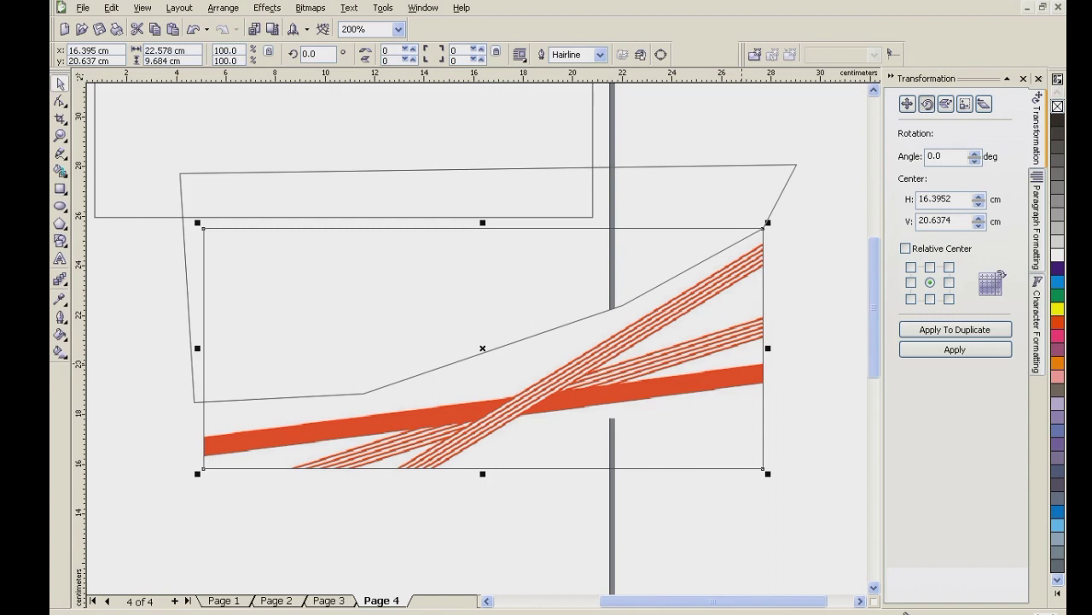
drag(768, 348, 804, 348)
shift+click(780, 197)
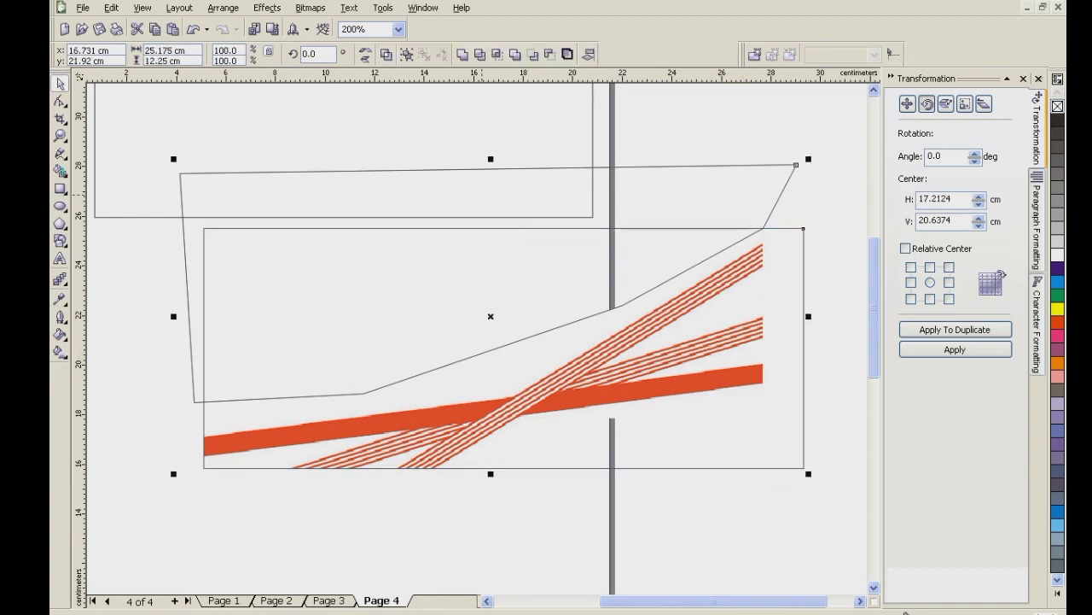
click(480, 55)
key(ctrl+z)
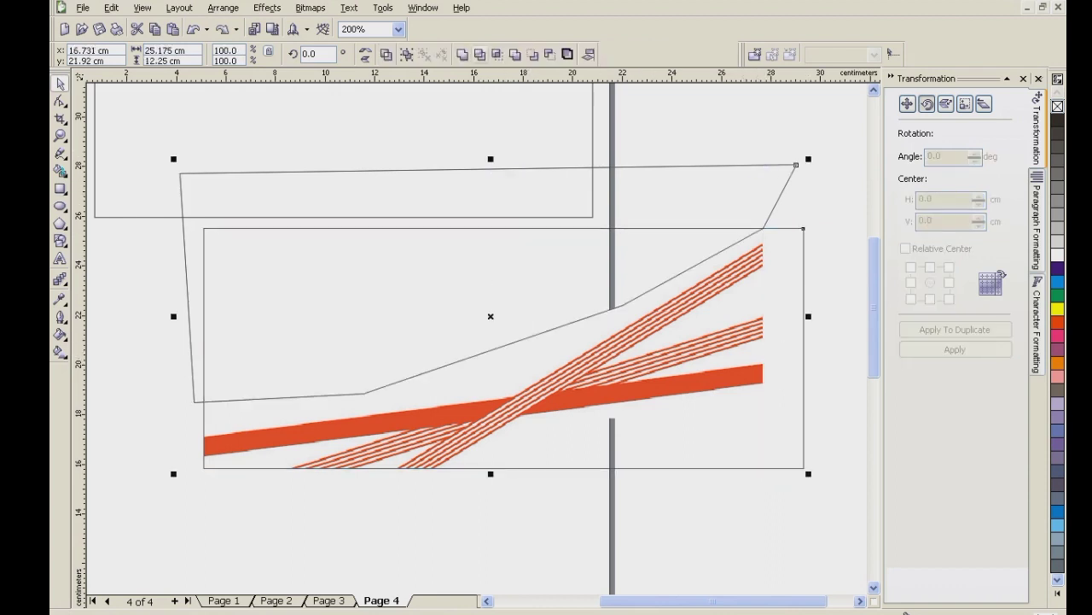
Delete the polygon, the leftover outline shape and the rectangle around the striped bitmap.
click(732, 185)
click(782, 191)
key(Delete)
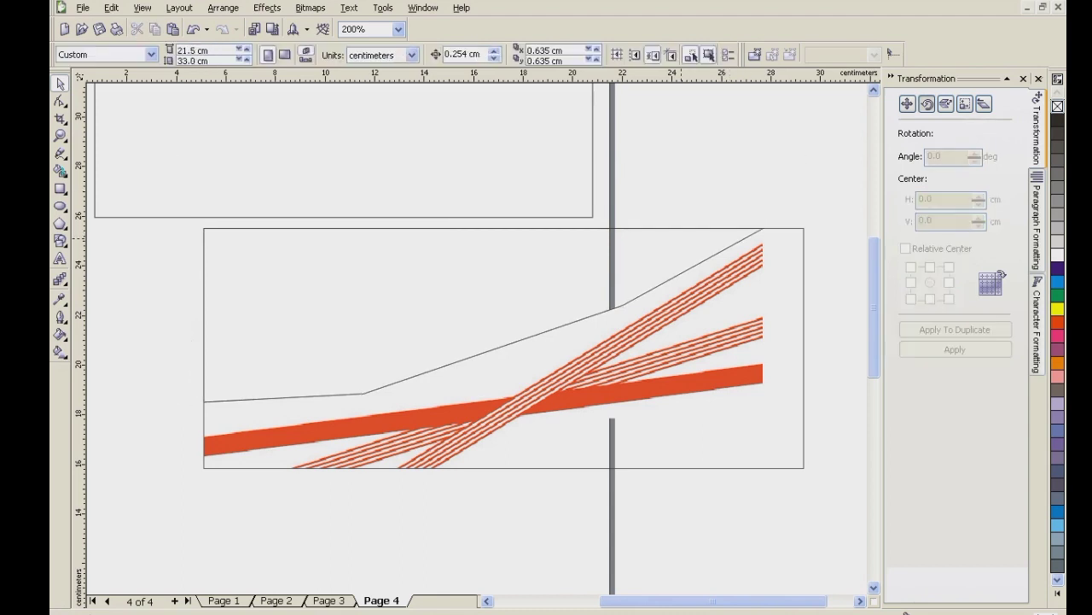
click(804, 254)
key(Delete)
key(ctrl+z)
click(708, 258)
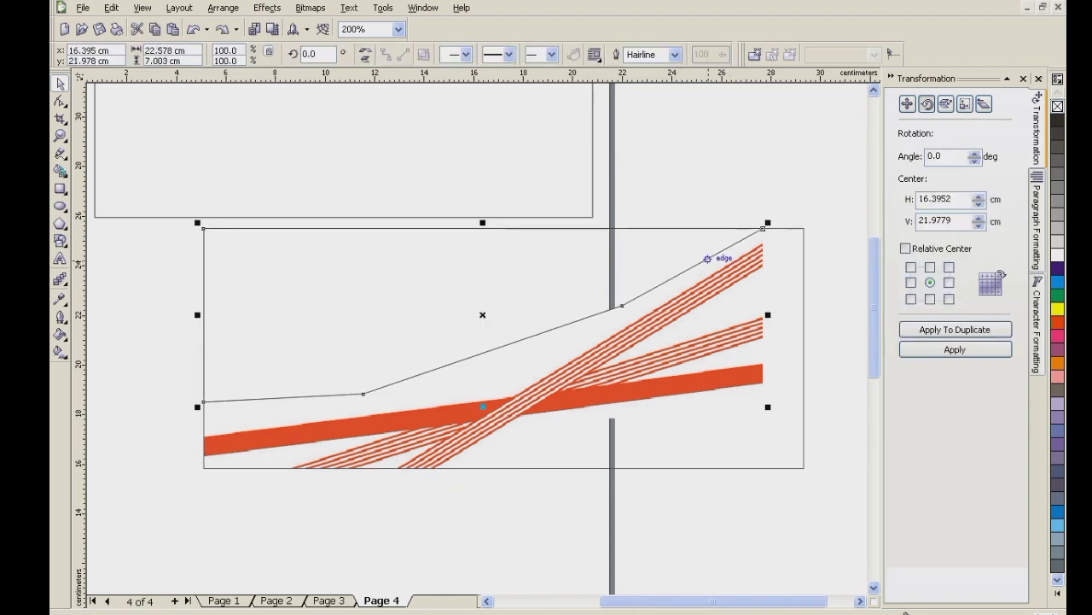
key(Delete)
click(717, 228)
key(Delete)
Convert the striped bitmap to 8-bit grayscale at 300 dpi with a transparent background, and apply Auto Adjust to it.
click(637, 334)
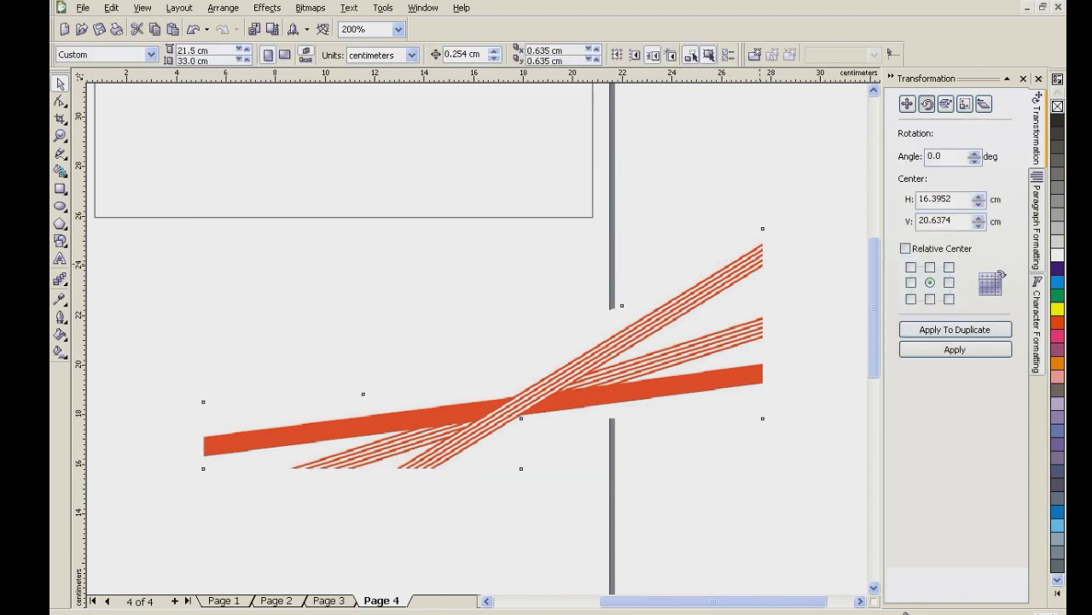
scroll(637, 333, down, 2)
scroll(431, 326, up, 1)
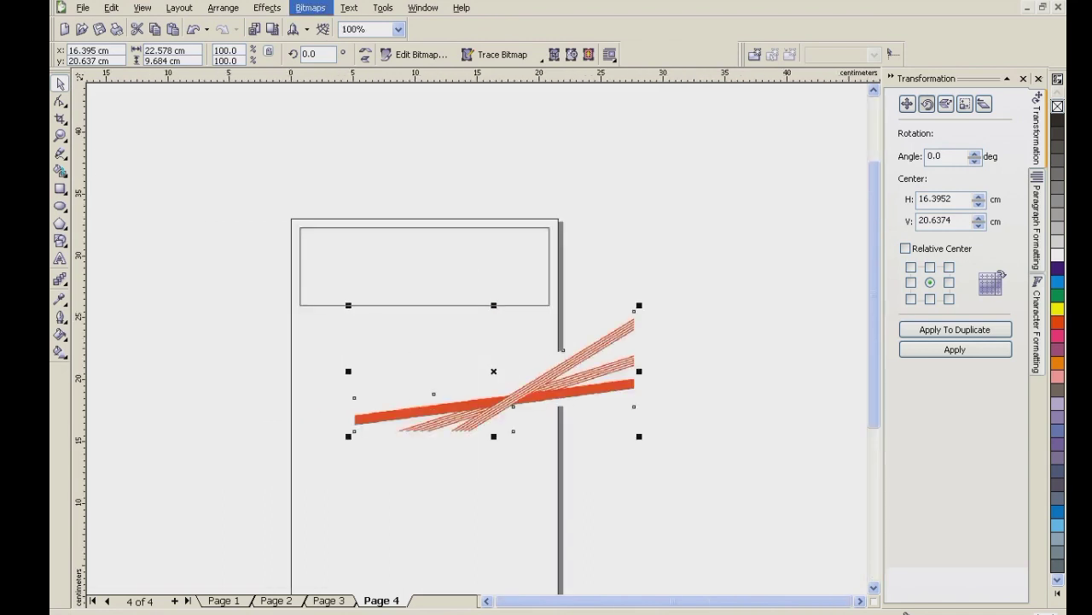
click(310, 8)
click(342, 26)
click(661, 263)
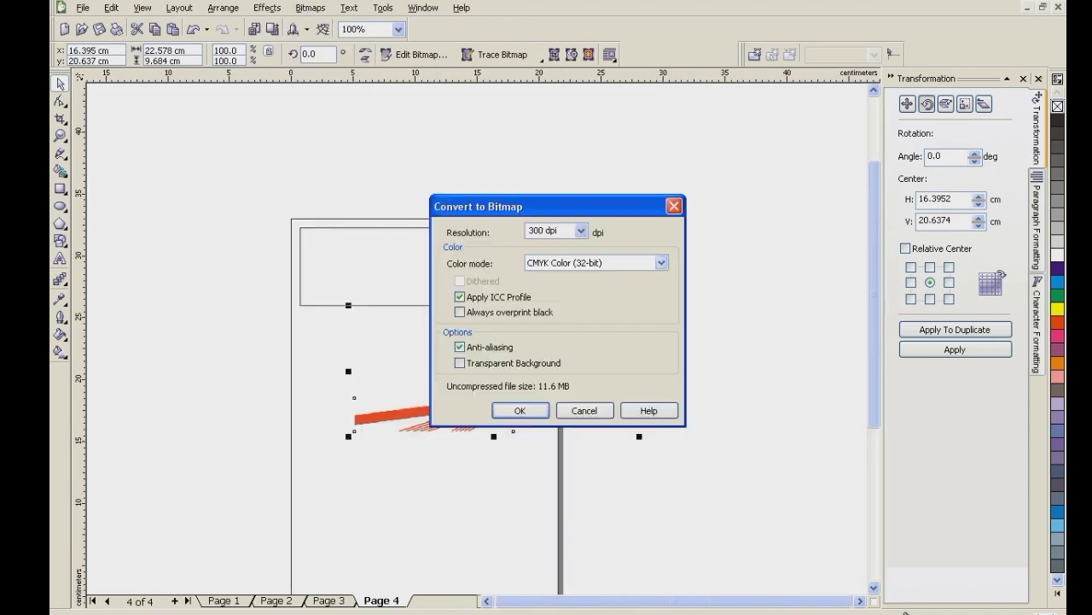
click(559, 295)
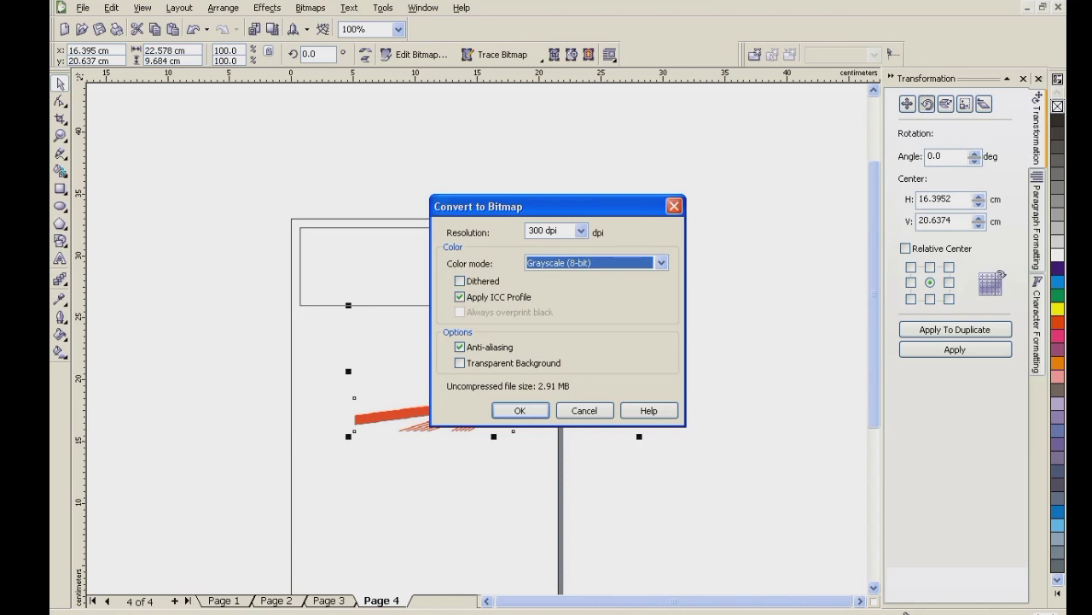
click(460, 362)
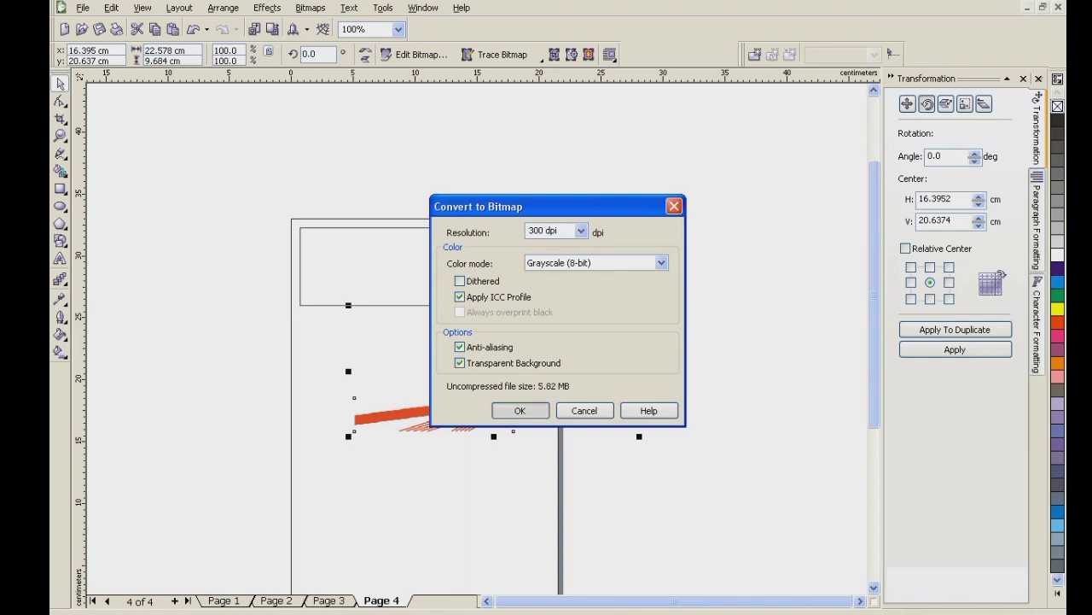
key(Return)
click(309, 7)
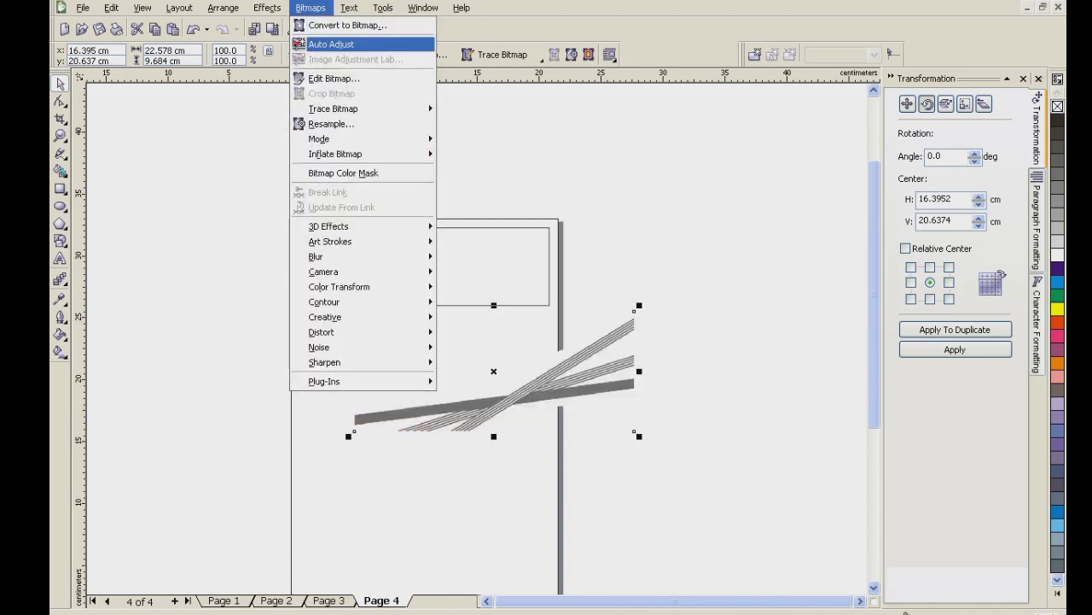
click(331, 44)
Center the striped bitmap horizontally and vertically on the coupon's rectangular frame.
shift+click(538, 304)
key(c)
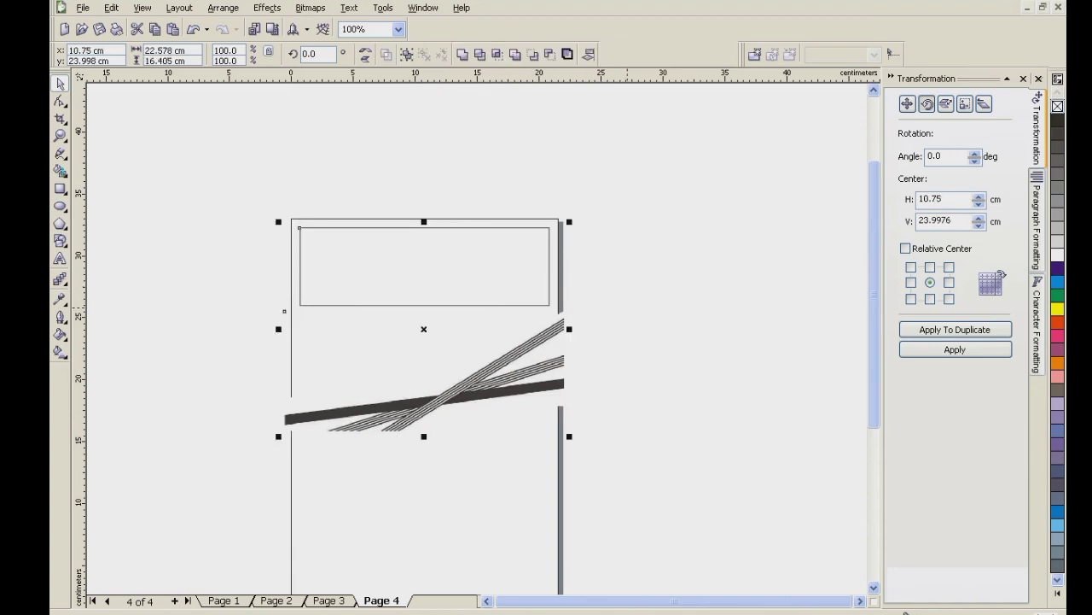
key(e)
Resize the striped bitmap to about 20.1 × 6.28 cm so it fits the rectangular frame.
click(635, 288)
click(557, 226)
drag(569, 204, 523, 223)
drag(525, 266, 571, 265)
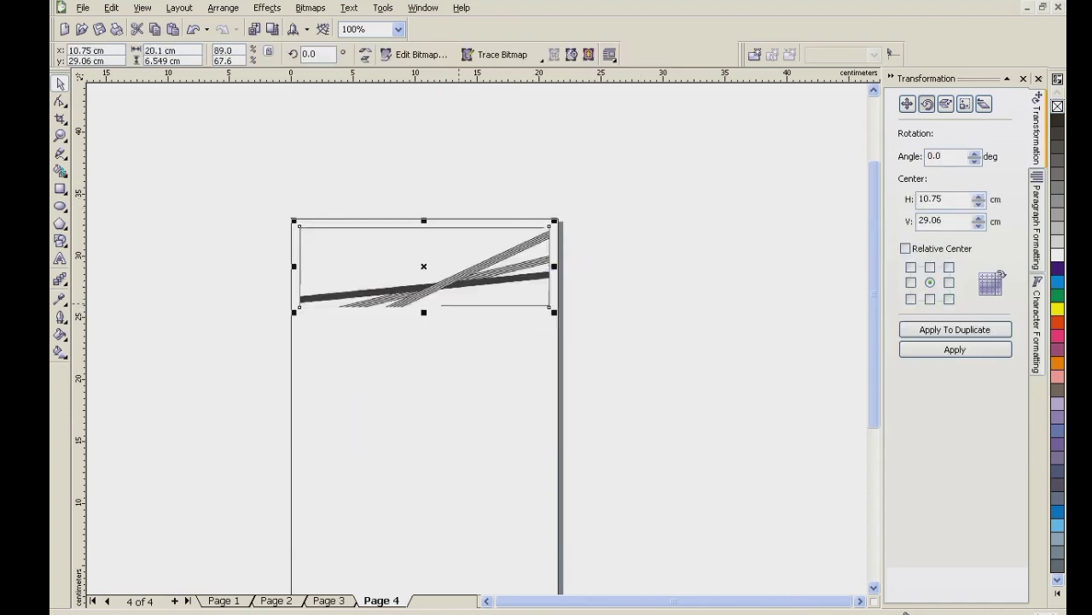
scroll(433, 303, up, 1)
mouse_move(459, 351)
mouse_down()
mouse_move(461, 334)
mouse_move(461, 345)
mouse_up()
key(ctrl+z)
key(ctrl+z)
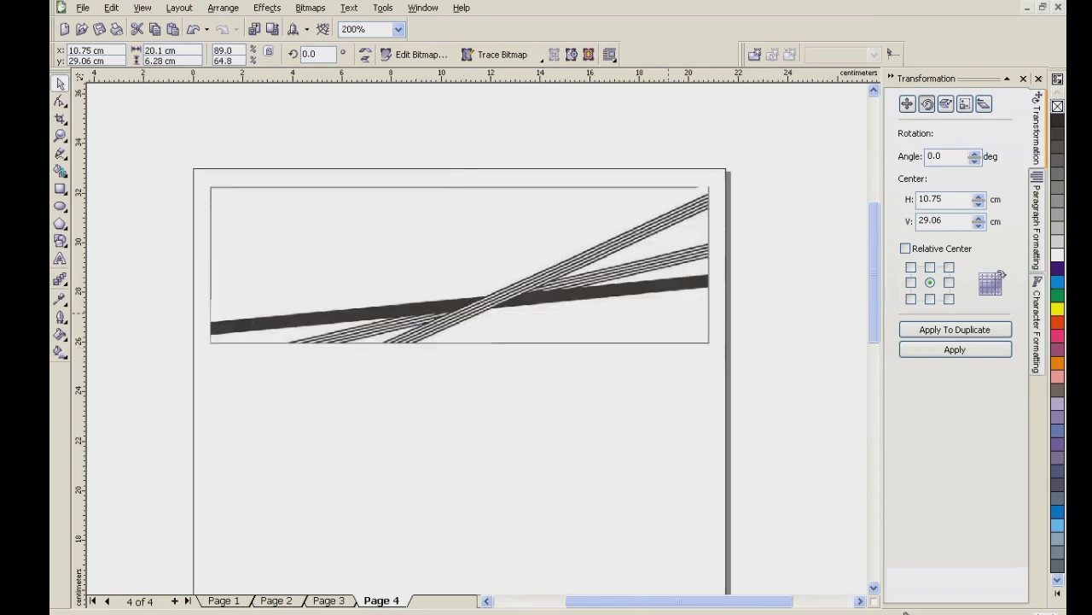
drag(654, 265, 712, 264)
mouse_move(459, 179)
mouse_down()
mouse_move(460, 201)
mouse_move(470, 187)
mouse_up()
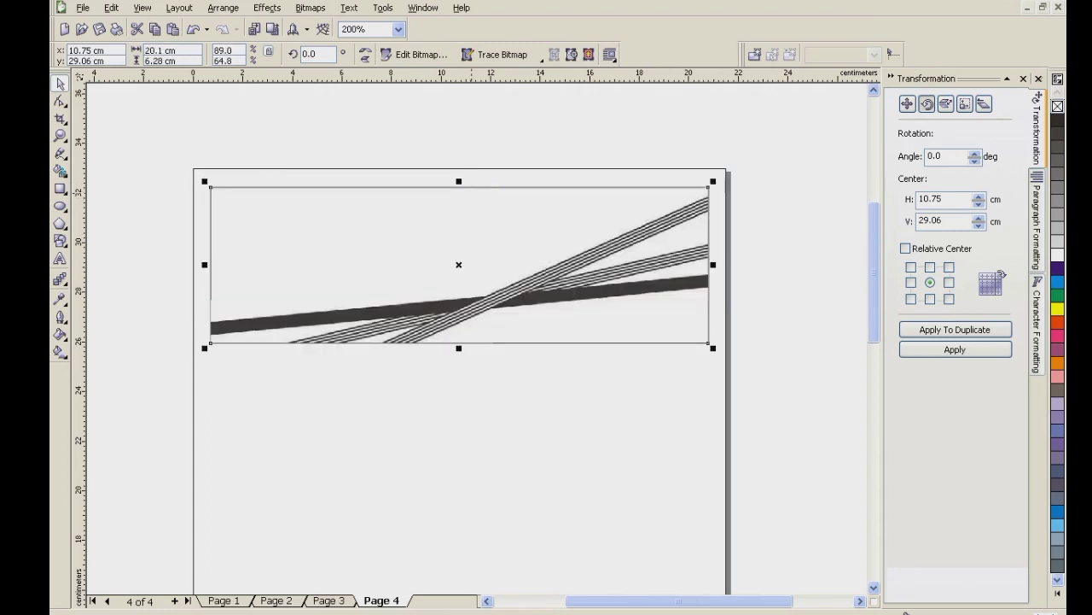
click(502, 384)
drag(496, 306, 432, 325)
key(ctrl+z)
click(561, 407)
drag(549, 292, 460, 332)
key(ctrl+z)
Go to Page 3 and delete the halftone wave ornament along the bottom of the coupon.
key(Page_Up)
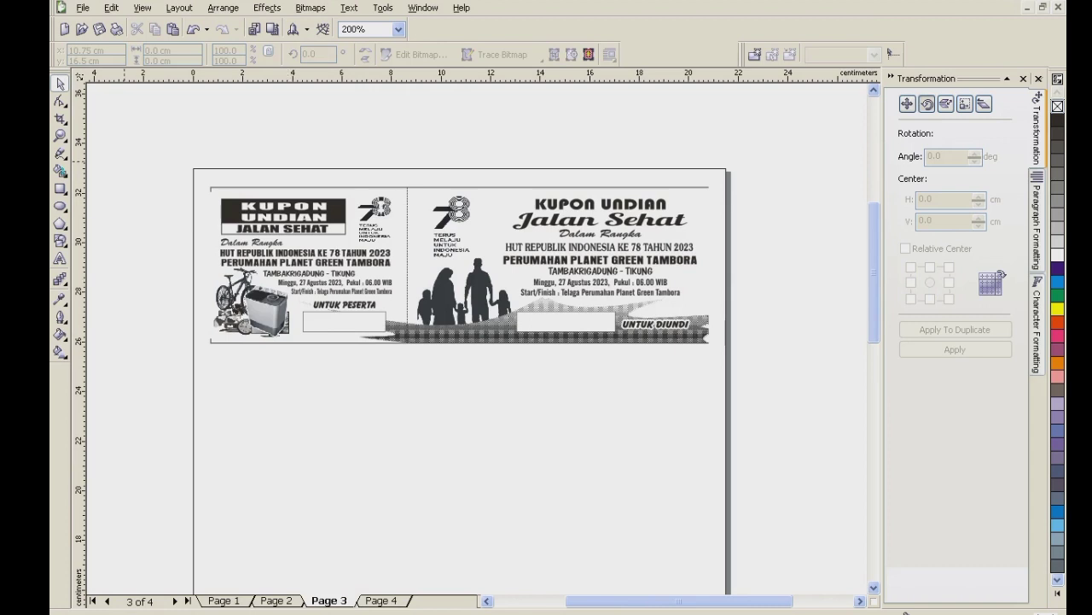
click(441, 337)
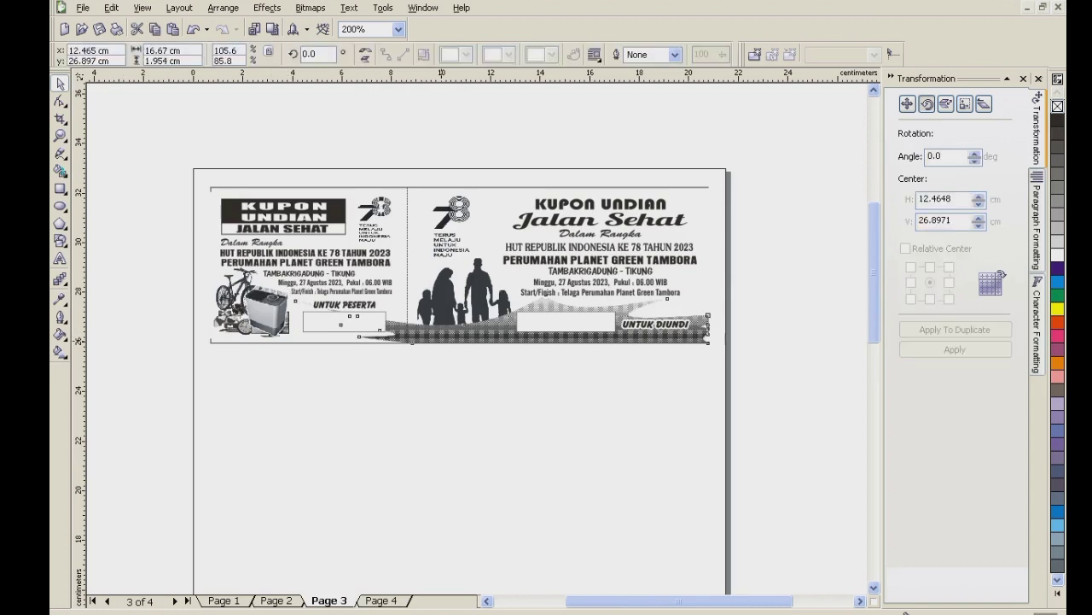
key(Delete)
Copy the coupon's texts, 78 logos, blank number boxes and family silhouette from Page 3 onto the striped background on Page 4.
drag(151, 133, 759, 336)
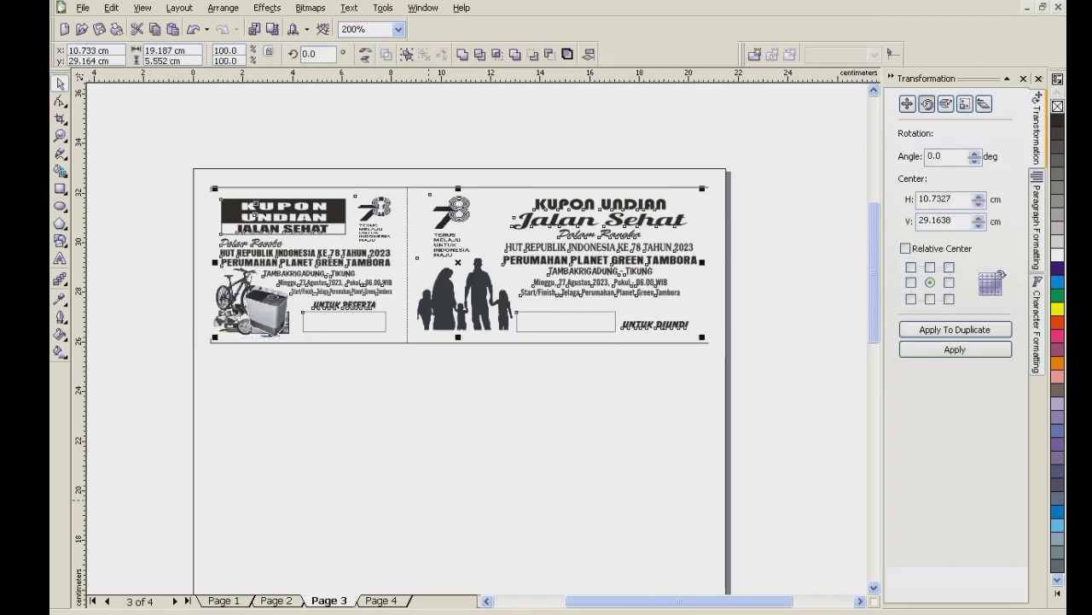
click(381, 601)
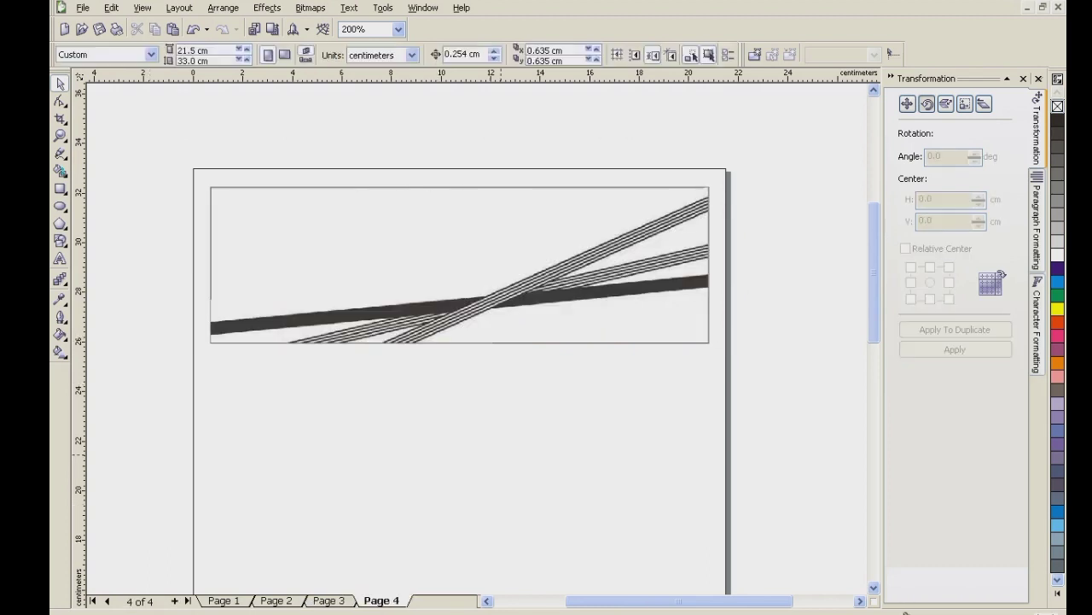
key(ctrl+v)
key(Escape)
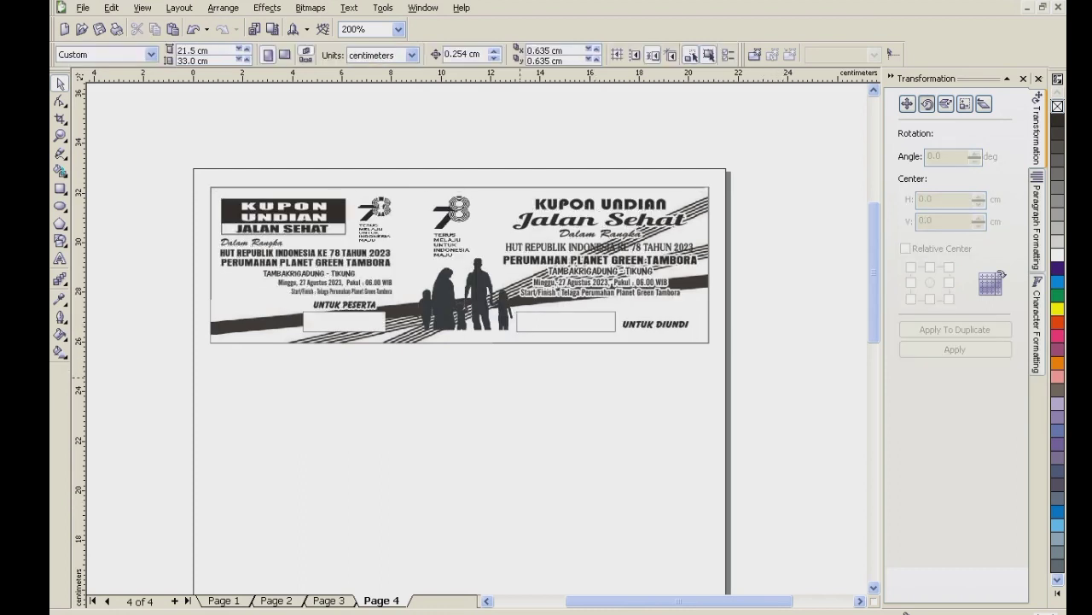
Copy the dashed vertical divider line from Page 3 onto the Page 4 coupon.
click(329, 600)
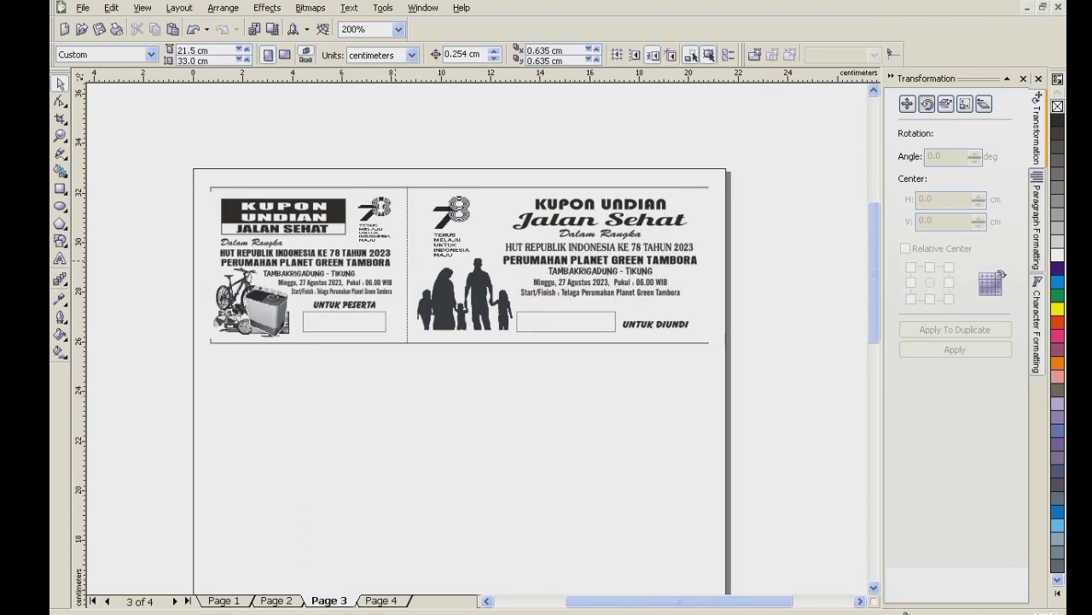
click(407, 254)
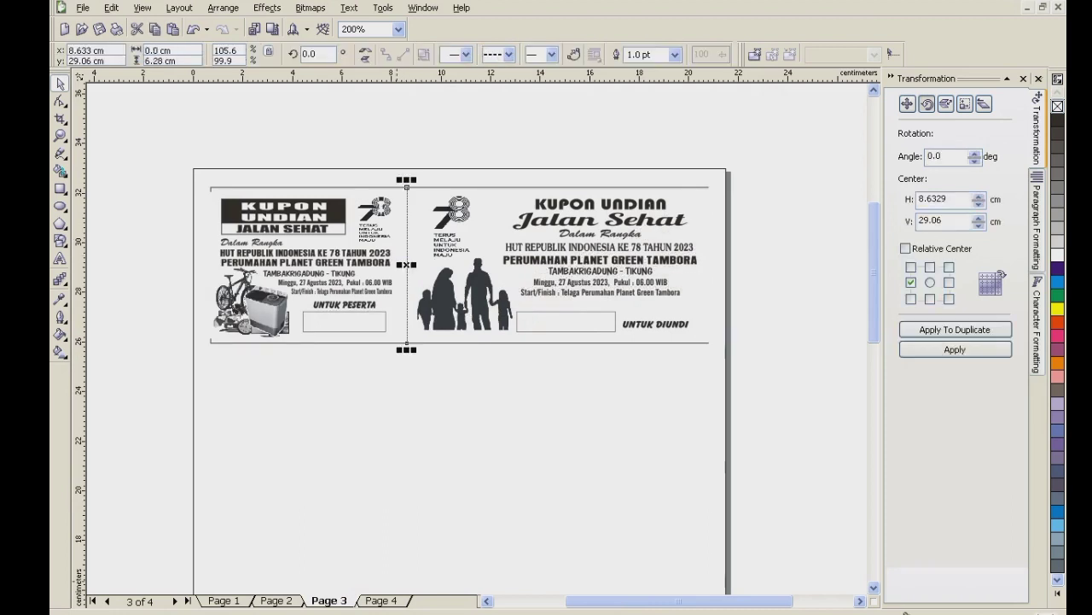
key(Page_Down)
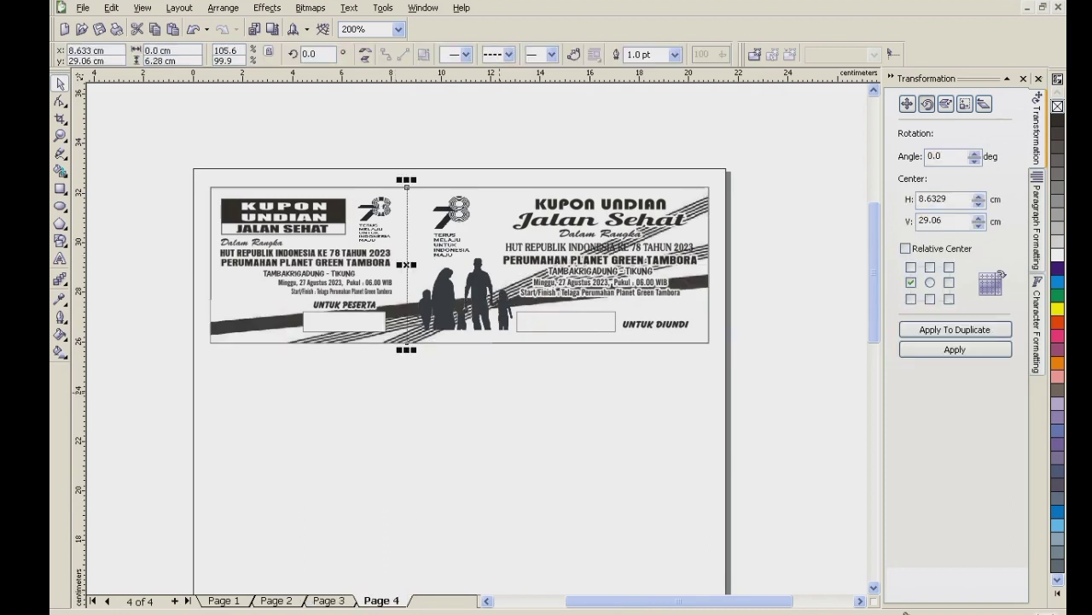
key(Escape)
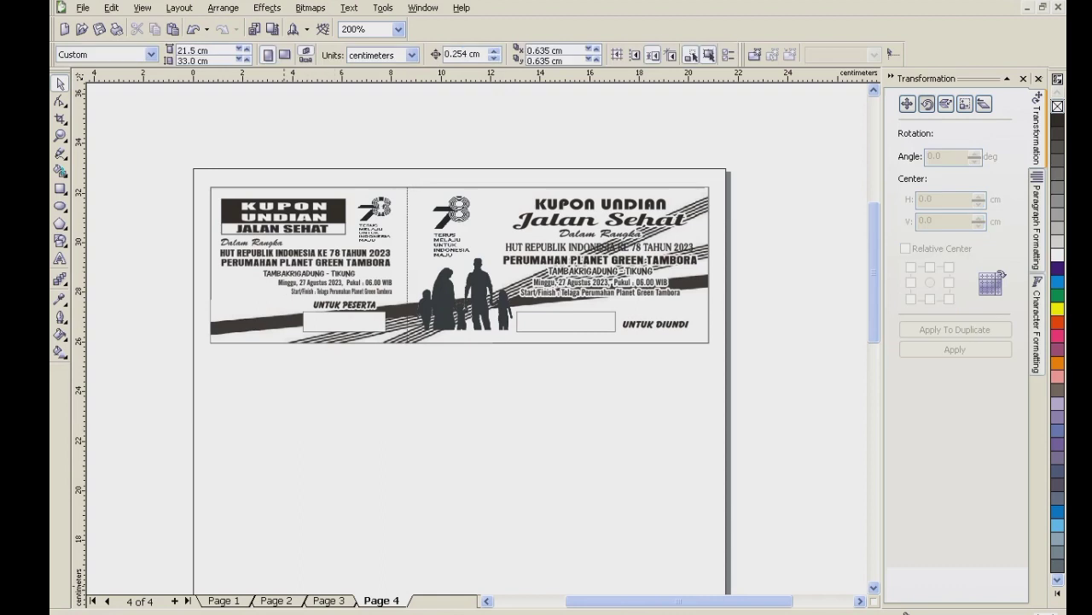
Bring the grouped prize pictures from Page 3 onto the Page 4 coupon.
key(Page_Up)
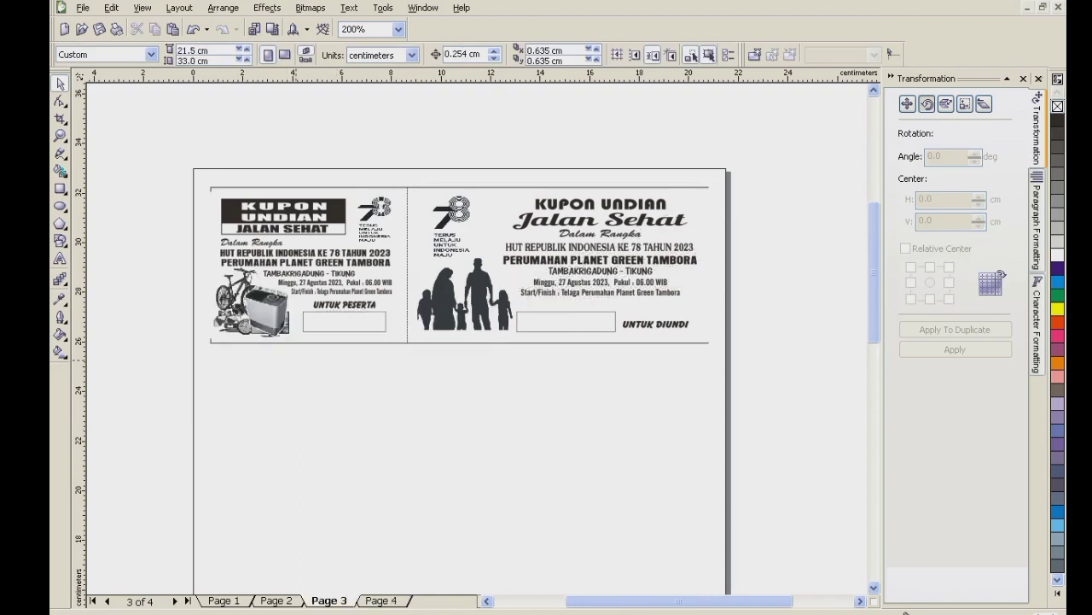
key(Tab)
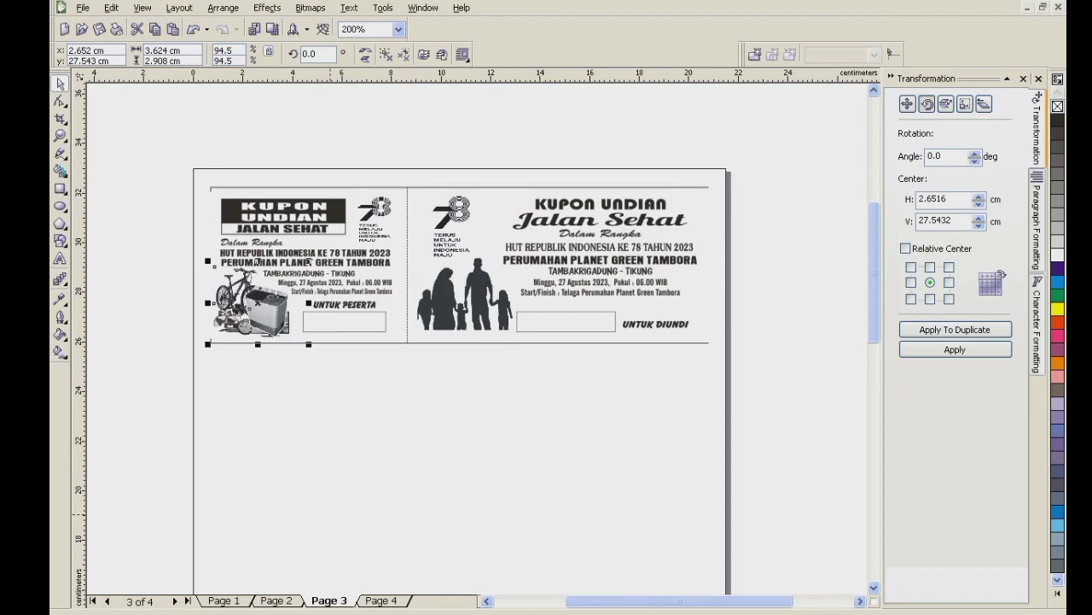
key(ctrl+x)
key(Page_Down)
key(ctrl+v)
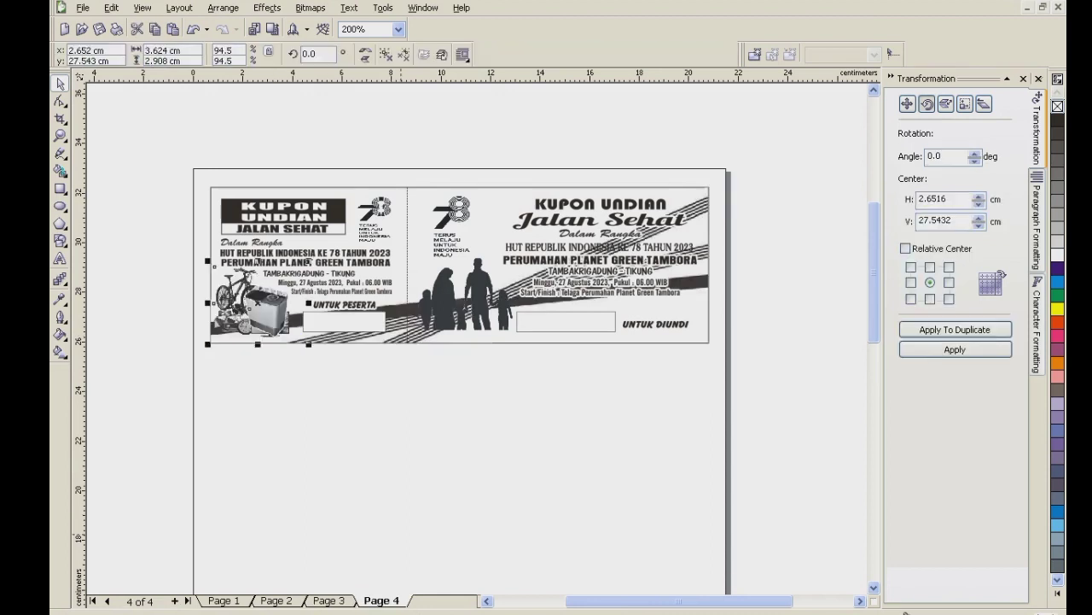
Ungroup the prize pictures on Page 4 and delete the bicycle.
click(401, 535)
scroll(254, 310, up, 1)
click(445, 302)
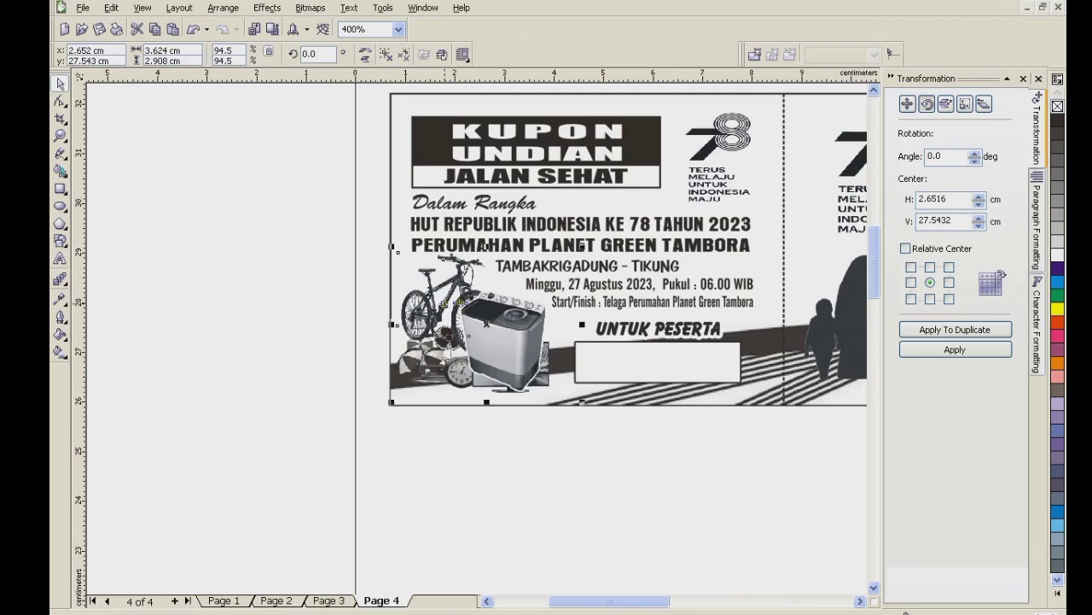
click(220, 8)
click(256, 105)
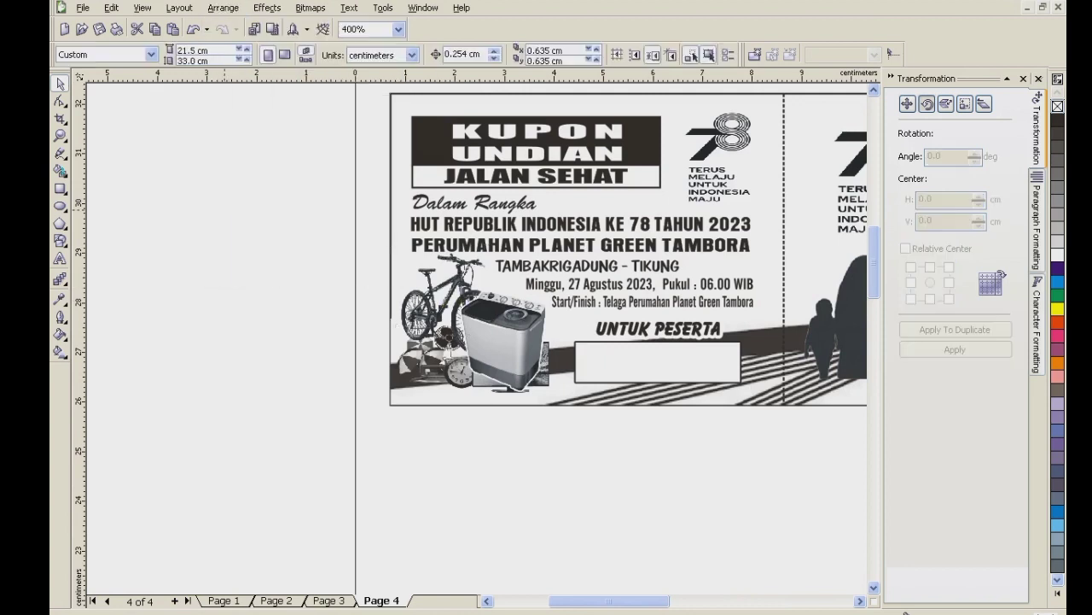
click(429, 288)
key(Delete)
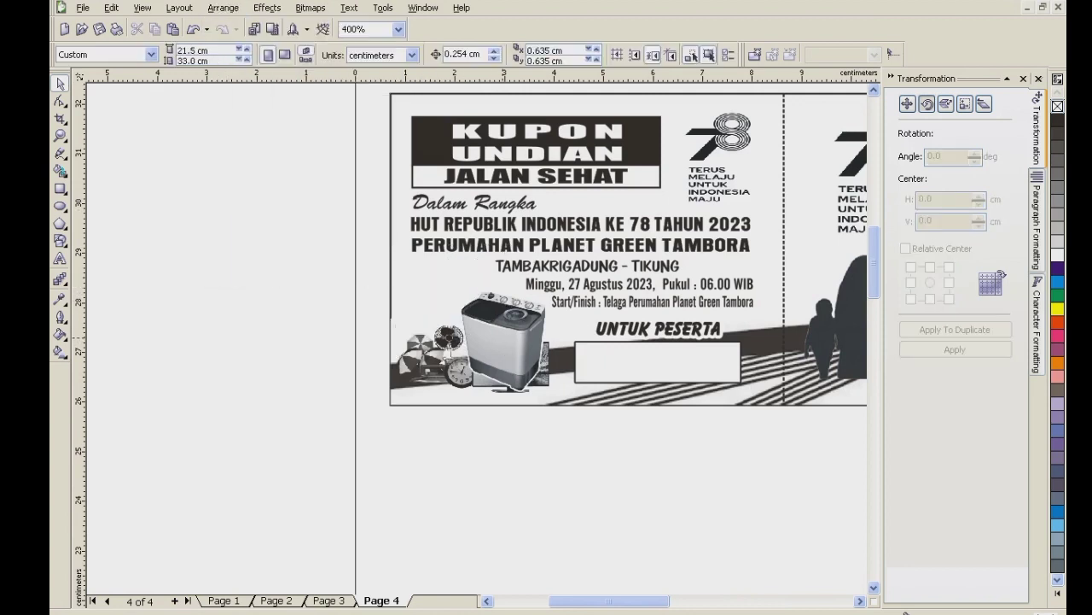
Move the washing machine up and to the left, and bring the remaining prize pictures in front of it.
drag(513, 384, 482, 363)
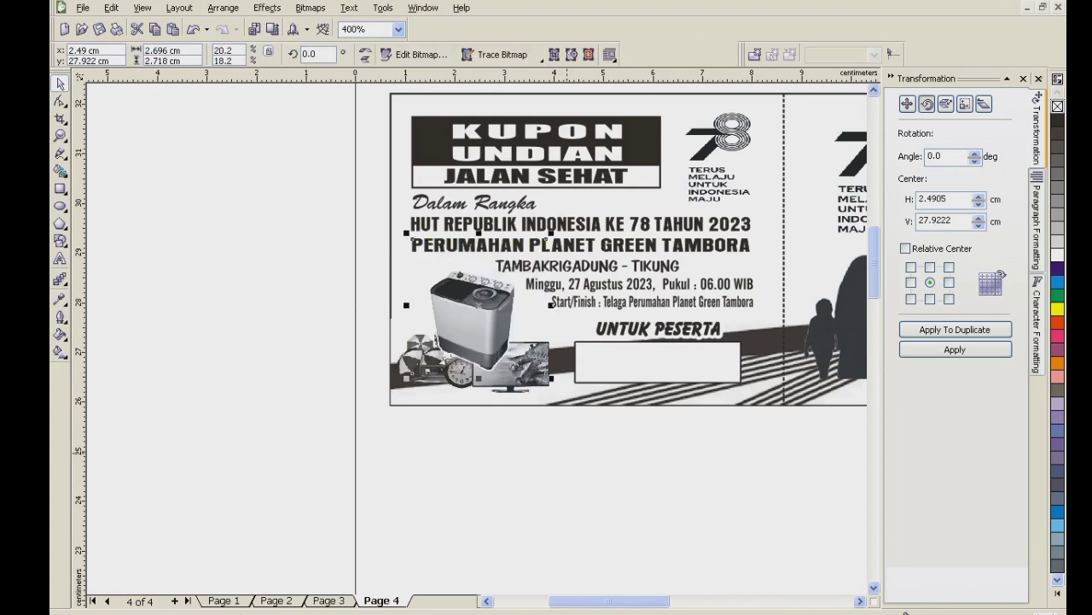
drag(582, 465, 358, 302)
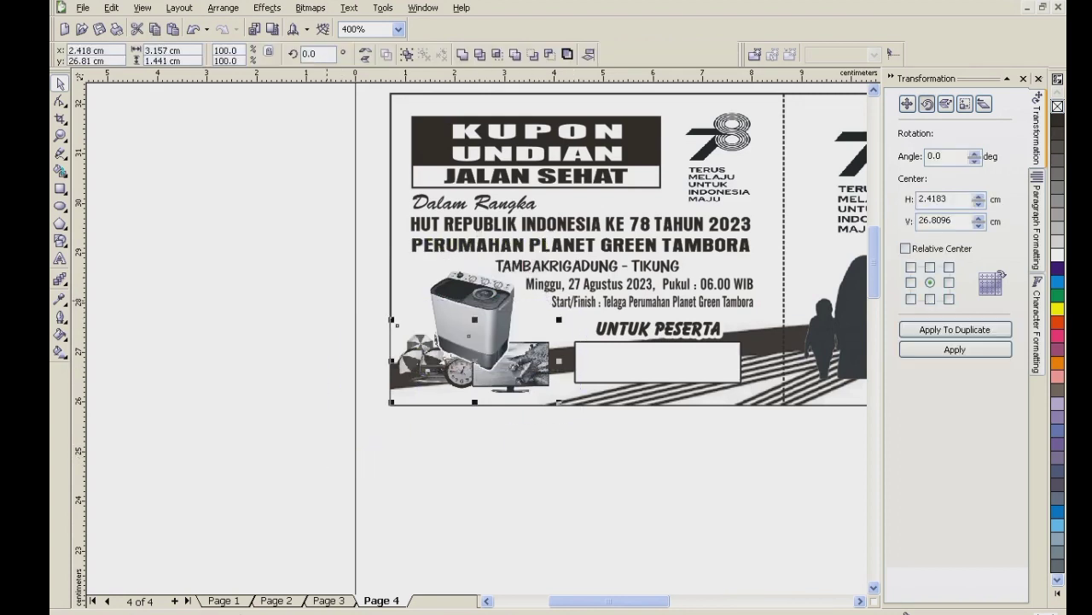
key(shift+Page_Up)
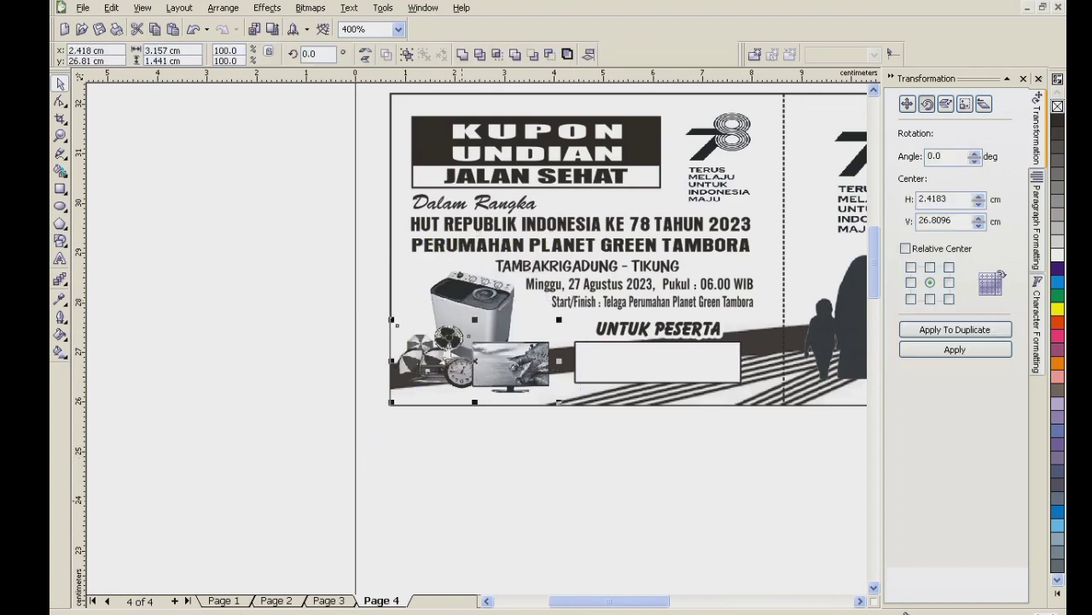
Shift the television slightly right, clear of the clock, and move the washing machine left behind the fan and clock.
click(516, 467)
scroll(461, 341, up, 1)
click(556, 404)
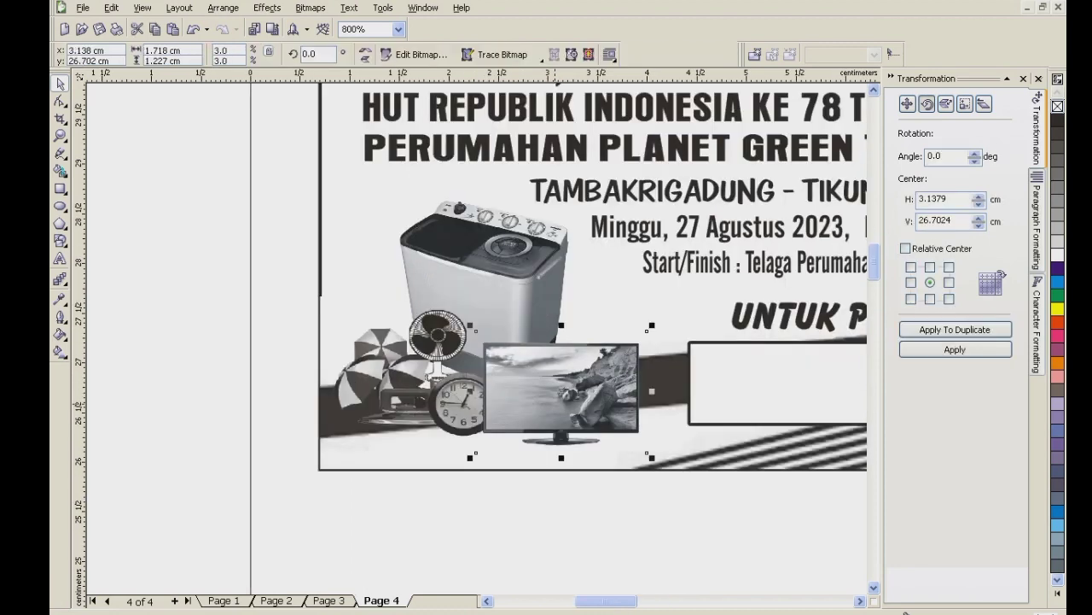
key(Up)
key(Right)
drag(556, 404, 547, 427)
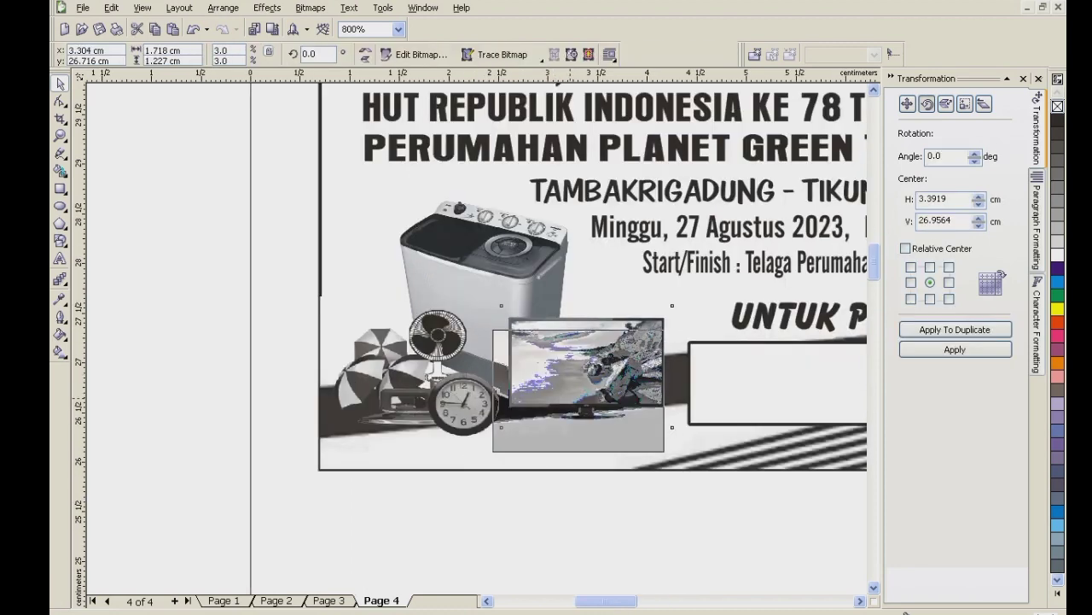
click(514, 282)
drag(514, 282, 479, 279)
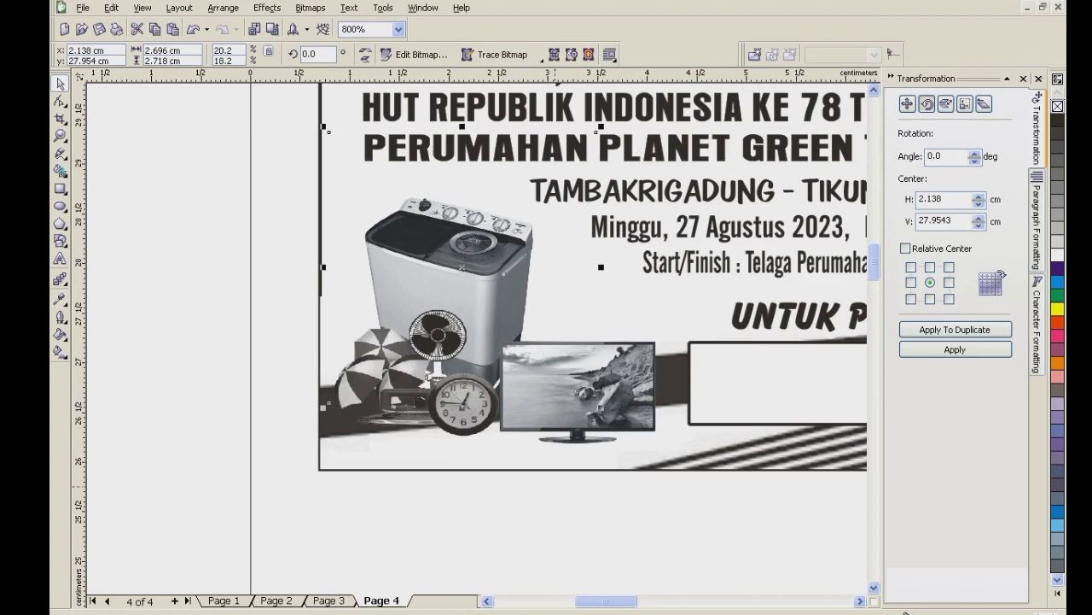
click(589, 433)
click(569, 386)
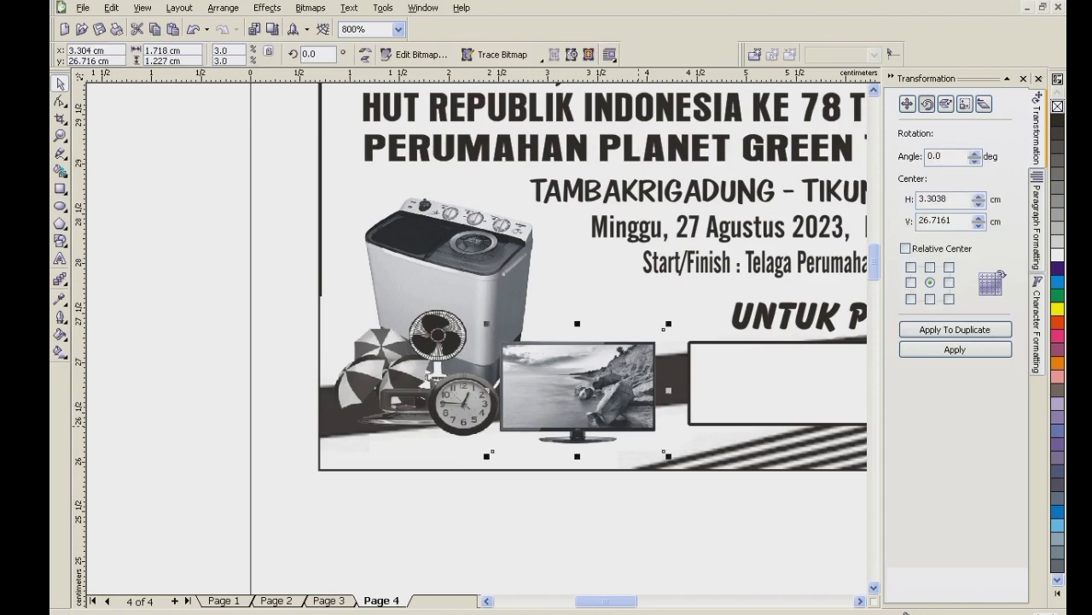
scroll(445, 286, down, 2)
click(513, 388)
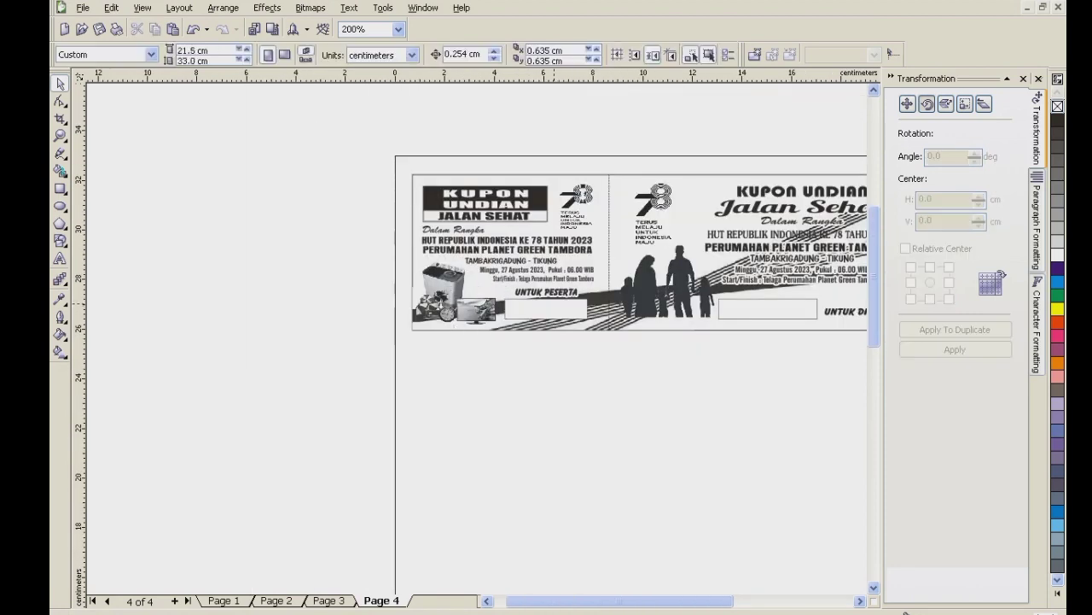
Align the family silhouette with the bottom edge of the coupon frame.
scroll(590, 247, up, 1)
scroll(416, 283, down, 2)
scroll(458, 251, up, 1)
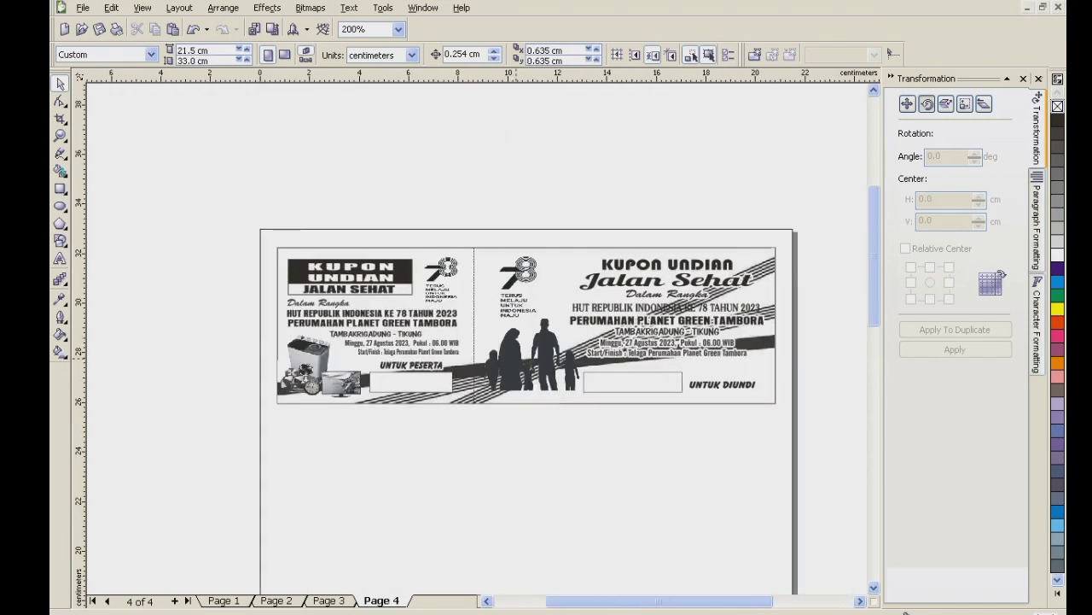
click(515, 355)
shift+click(477, 402)
key(b)
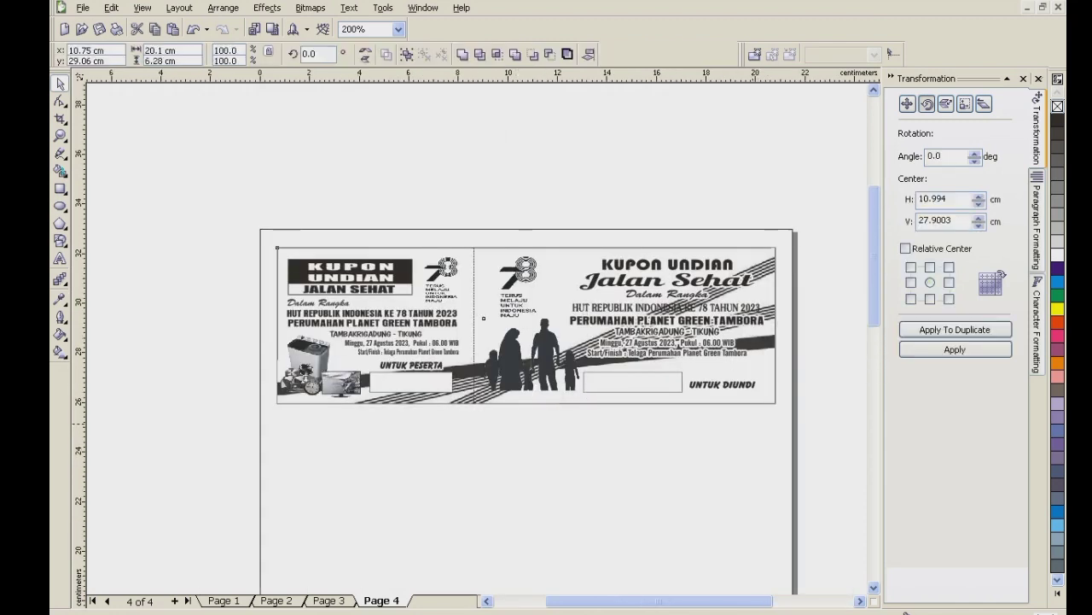
click(571, 426)
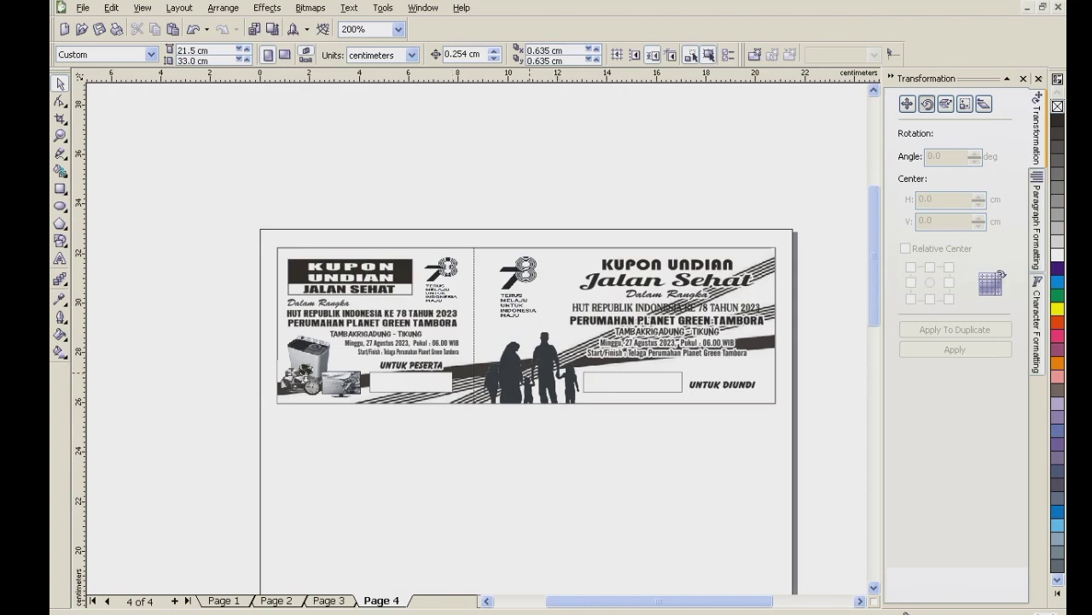
Replace the "JALAN SEHAT" title on the participant stub with "MELAKU BARENG".
scroll(396, 301, up, 1)
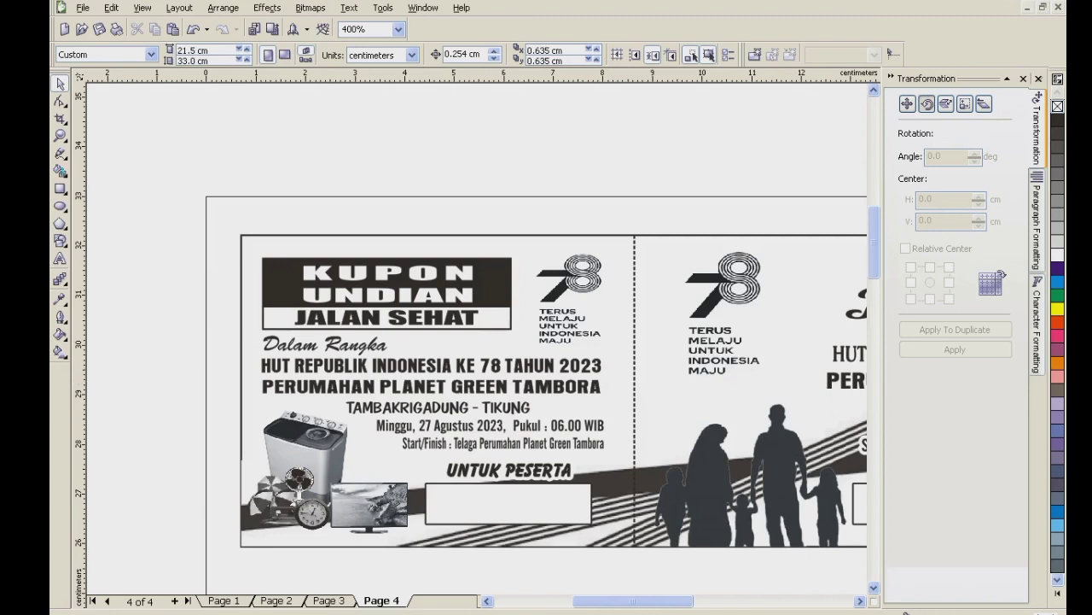
click(59, 258)
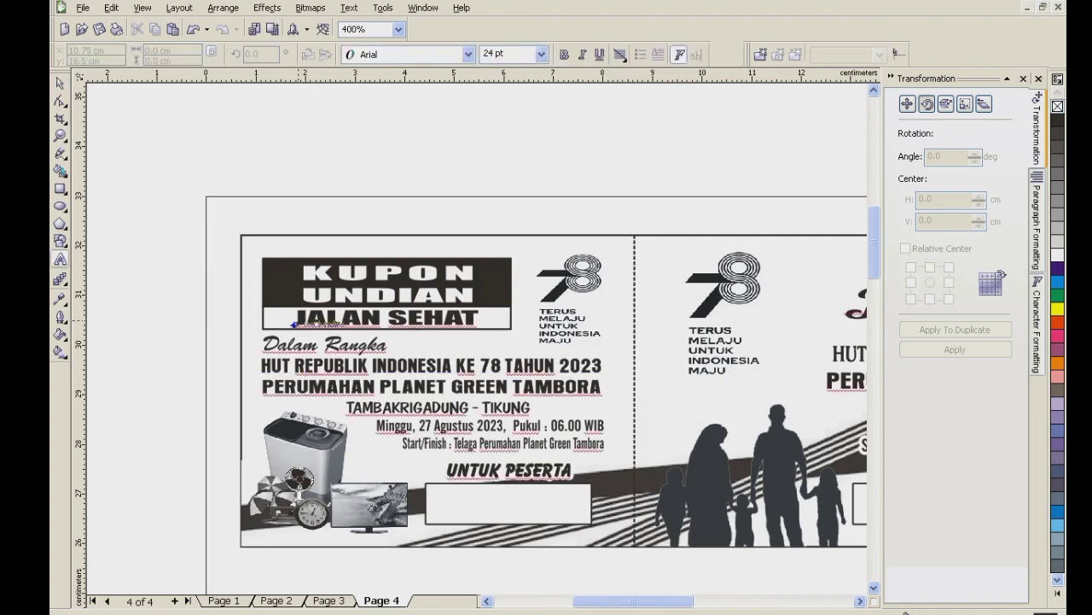
drag(294, 325, 480, 322)
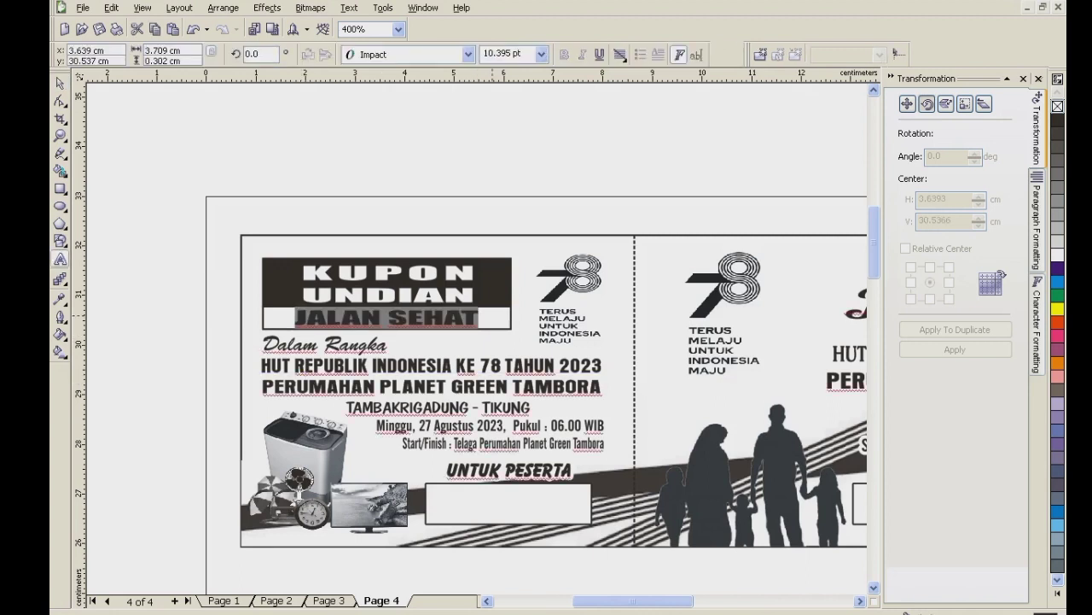
text(MELAKU)
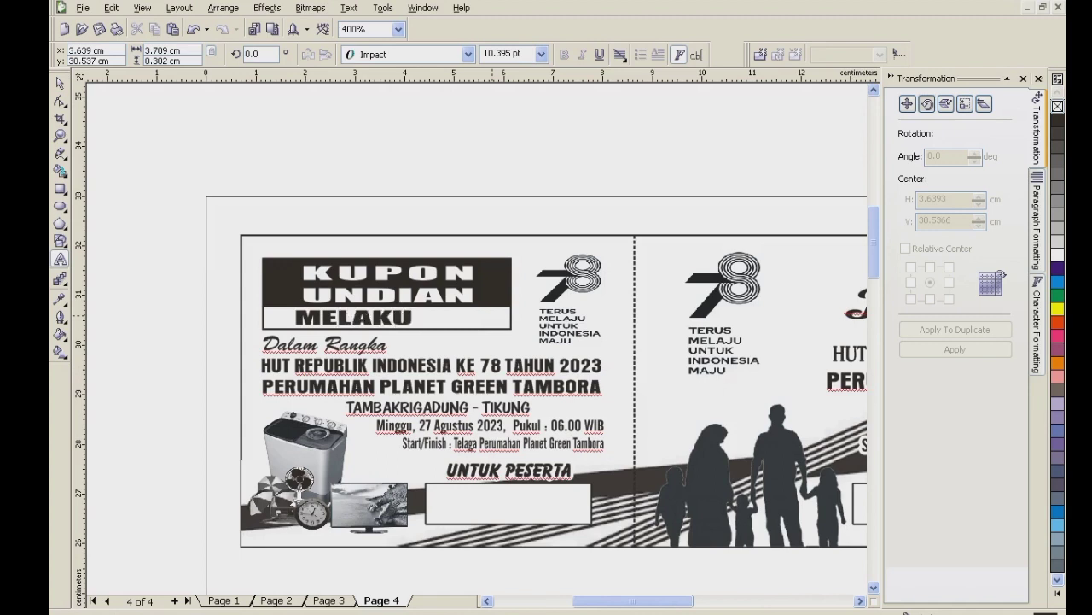
text( N)
key(BackSpace)
text(B)
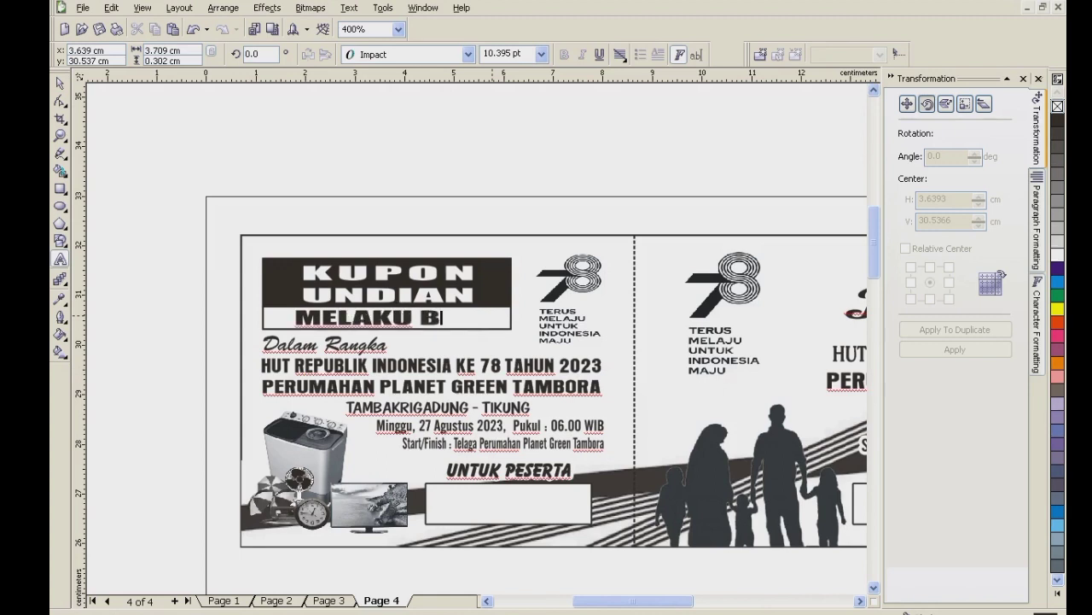
text(ARENG)
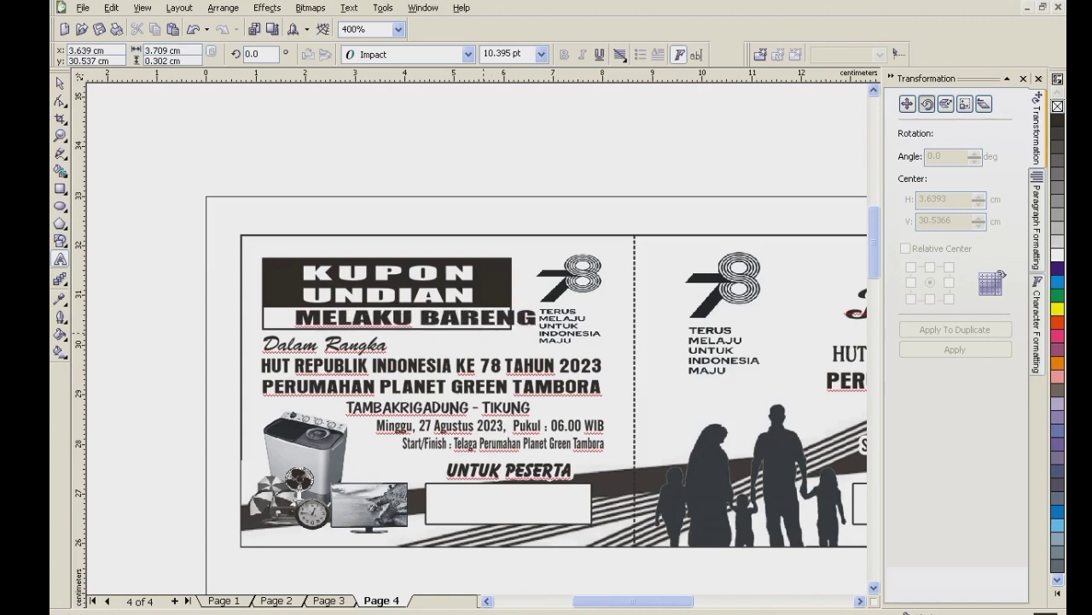
Center the "MELAKU BARENG" text horizontally on its title box and narrow it to fit inside.
key(ctrl+space)
shift+click(482, 298)
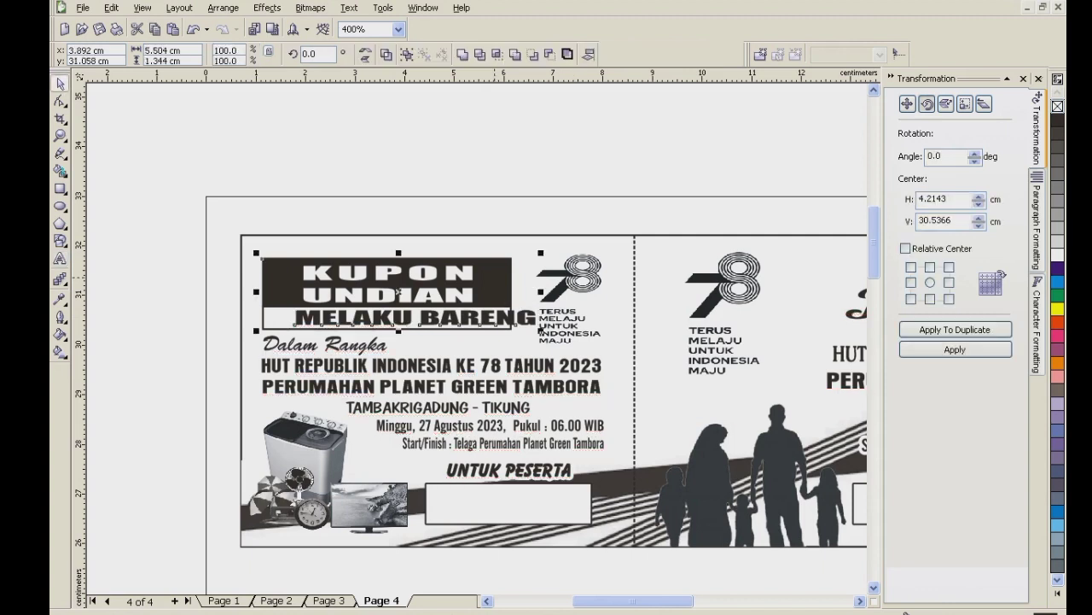
key(c)
key(Escape)
click(435, 317)
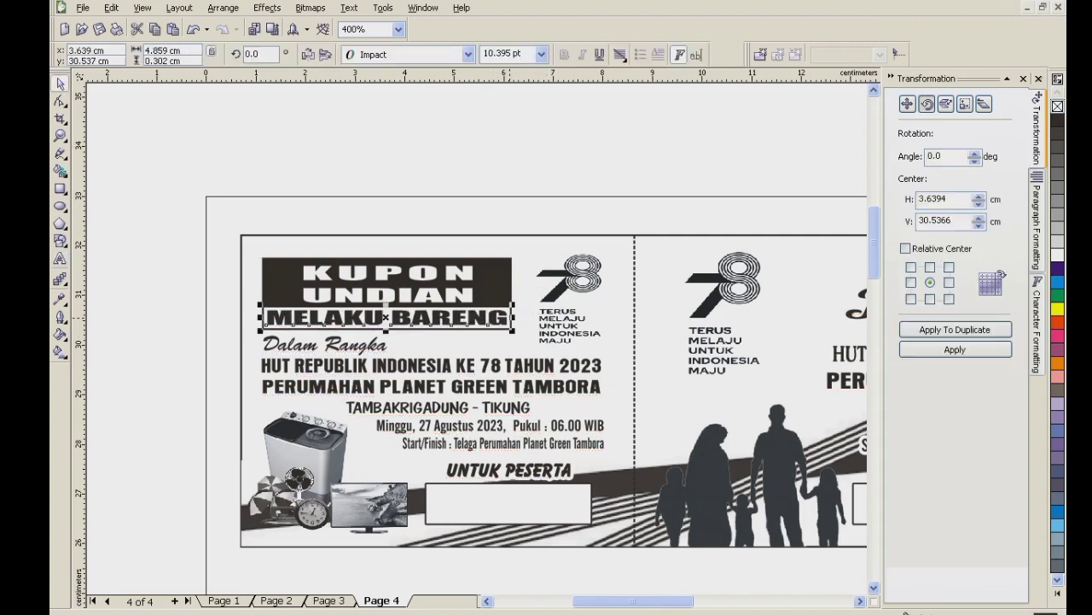
key(Escape)
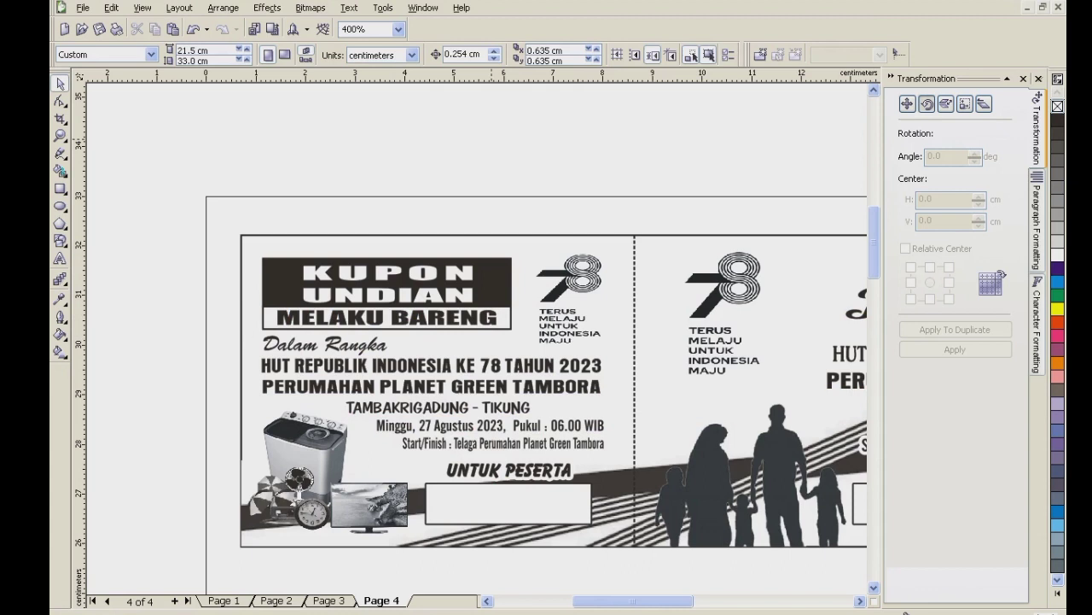
Remove "PLANET GREEN TAMBORA" and the "TAMBAKRIGADUNG - TIKUNG" line from the participant stub.
key(F8)
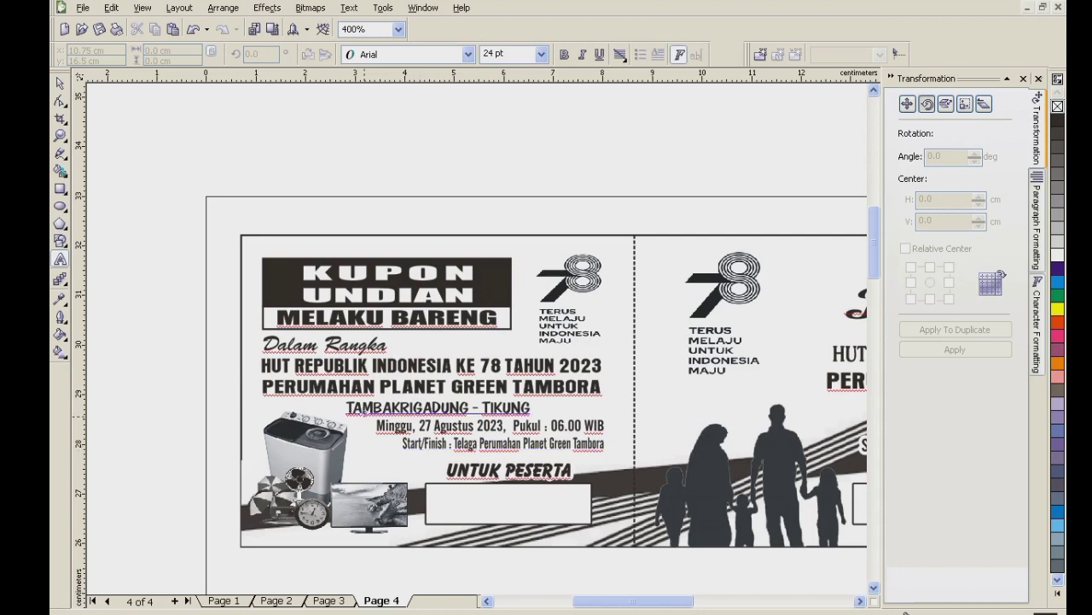
drag(382, 390, 607, 404)
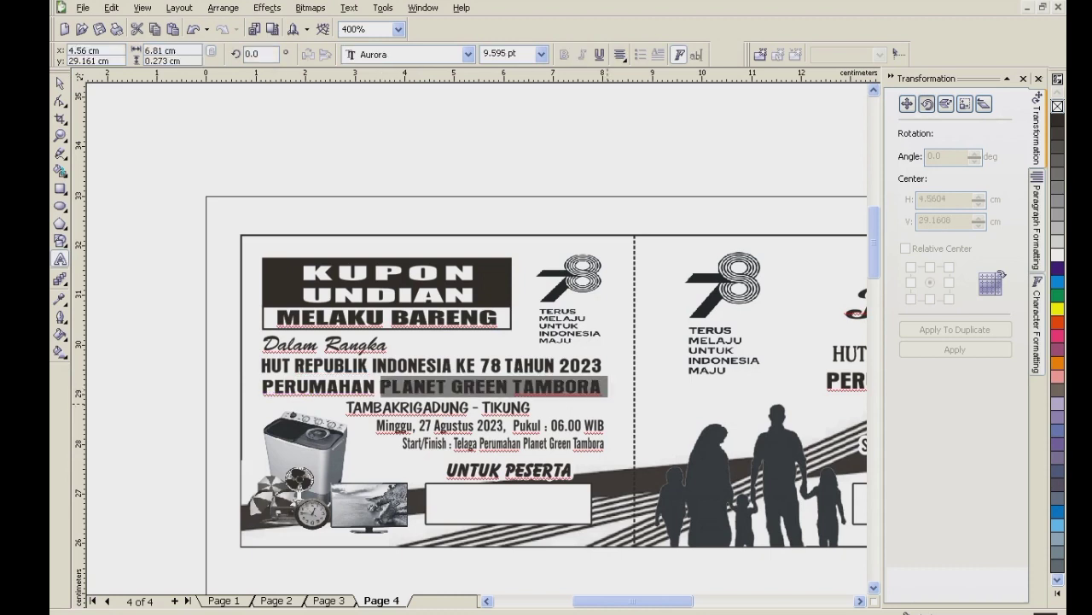
key(Delete)
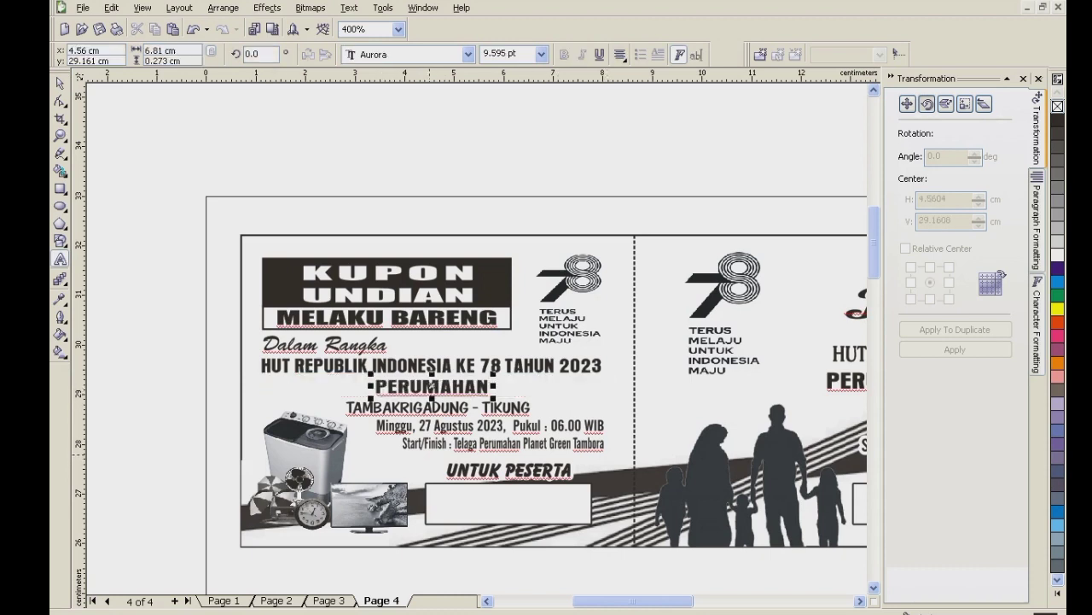
click(413, 407)
key(ctrl+space)
key(Delete)
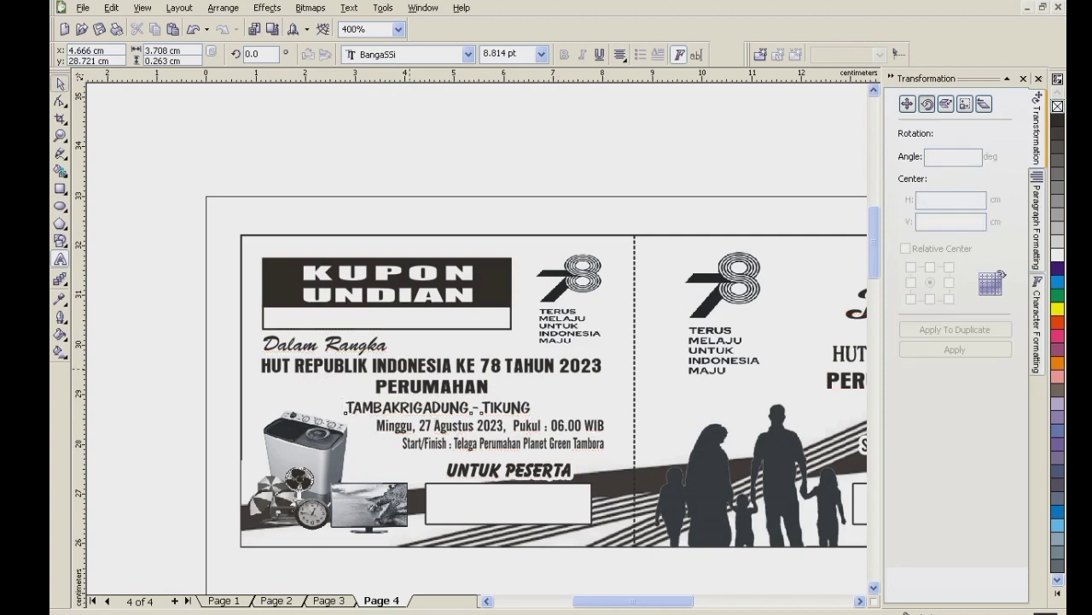
Replace the remaining word "PERUMAHAN" on the participant stub with "WARGA".
click(437, 392)
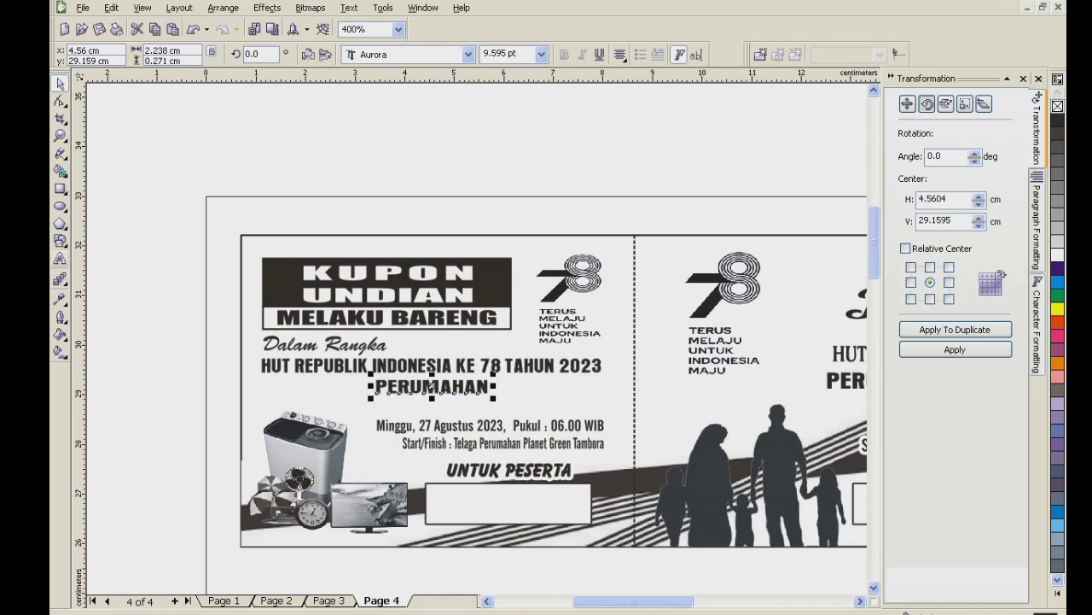
key(F8)
key(ctrl+a)
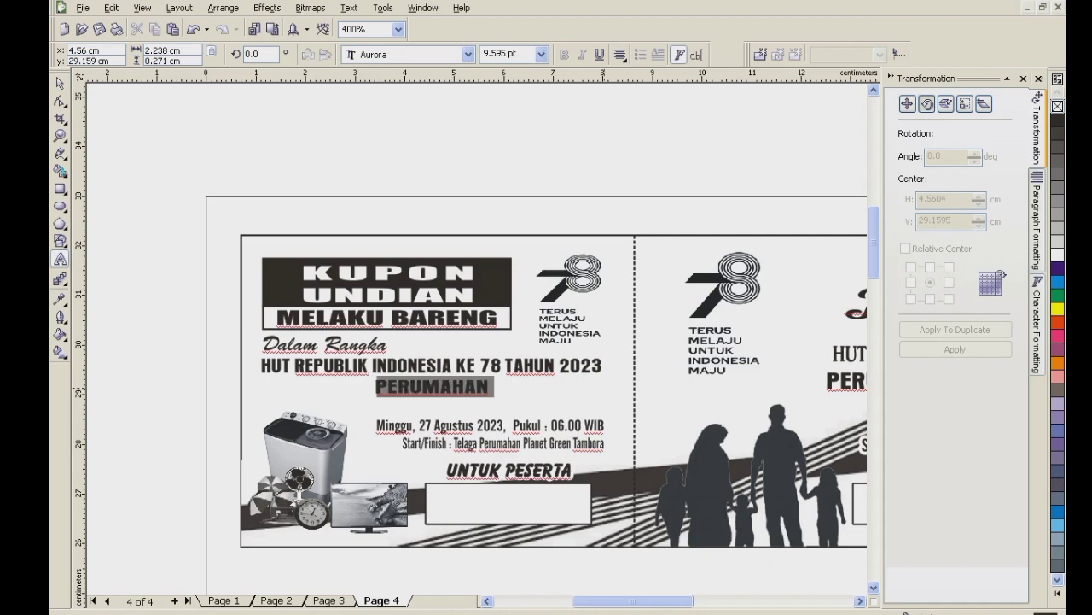
text(WARGA)
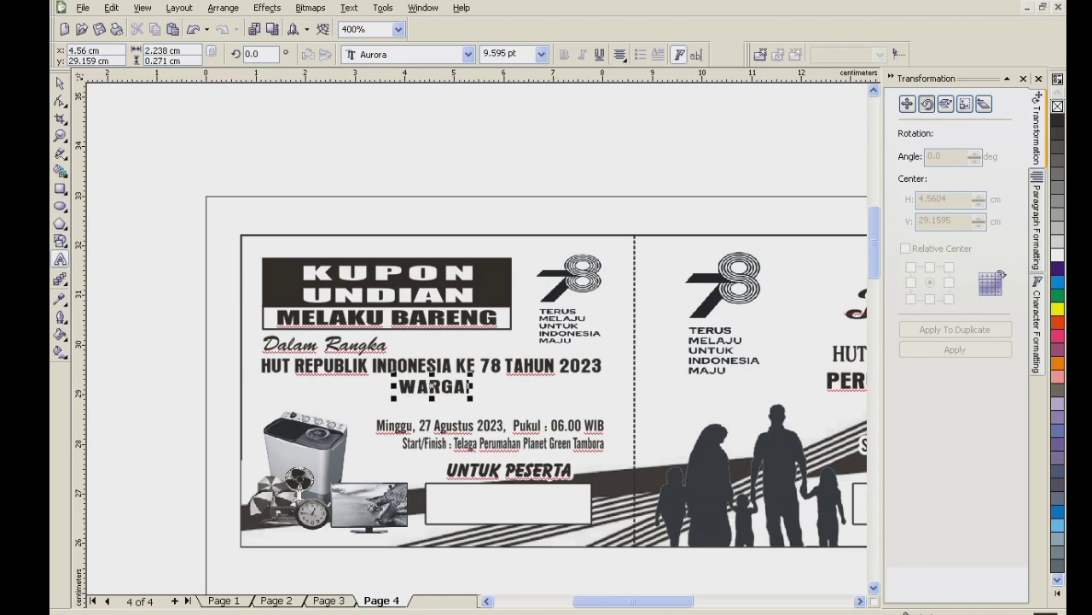
key(ctrl+space)
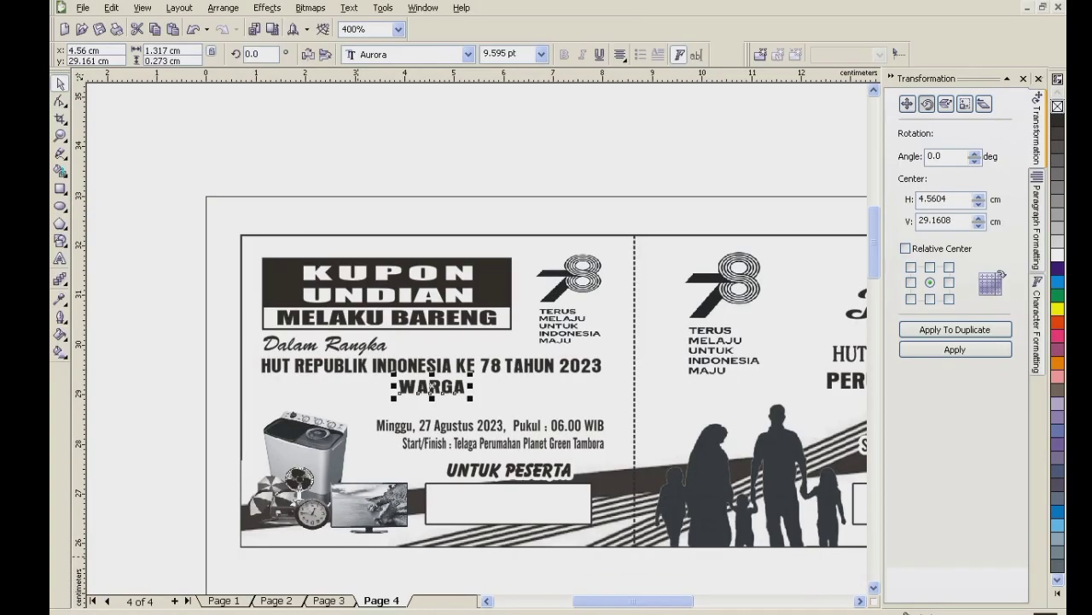
Paste the GPN logo above the coupon and trace it as a detailed logo with a specified background color, smoothing 48 and maximum detail.
key(ctrl+v)
drag(563, 256, 455, 163)
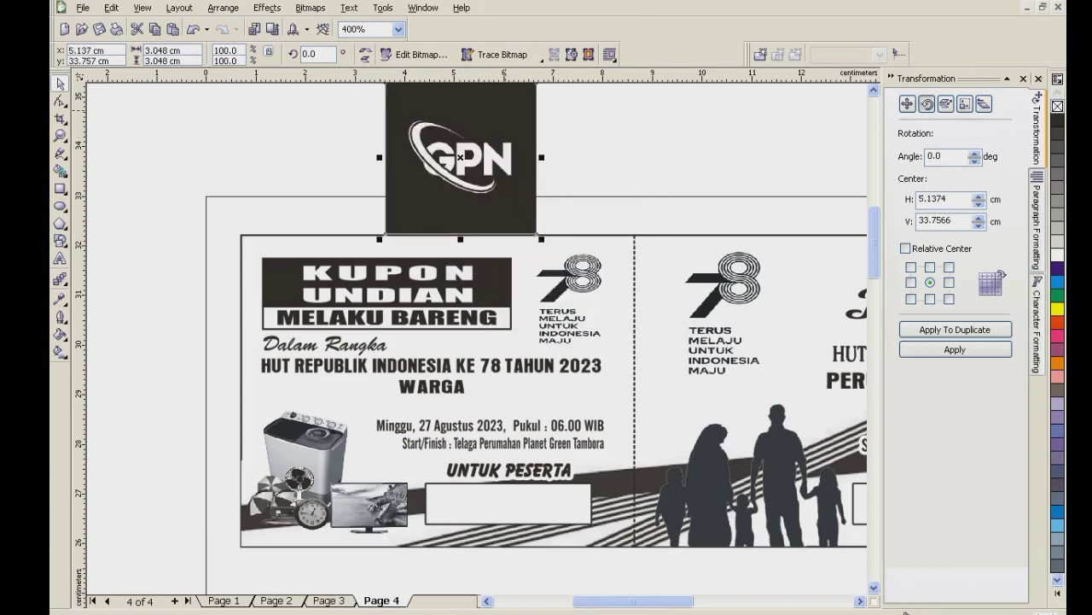
click(499, 55)
click(507, 123)
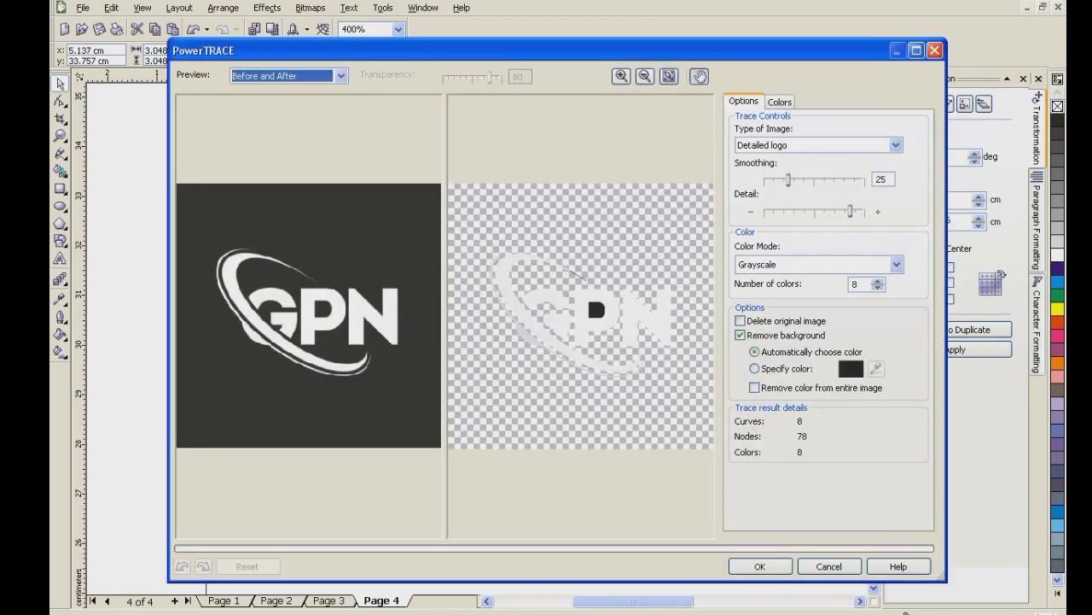
click(755, 369)
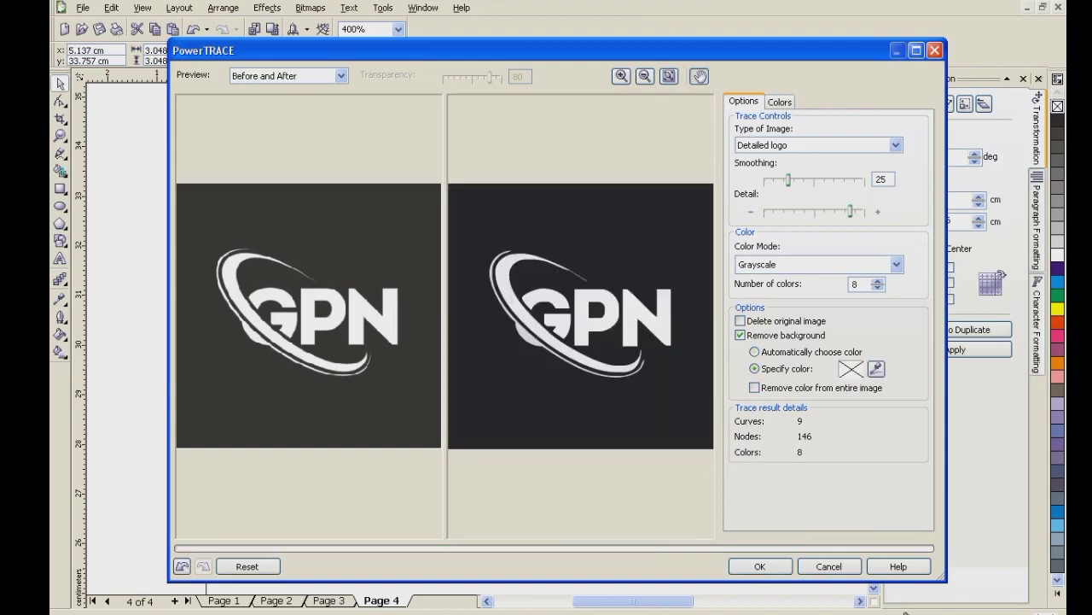
drag(789, 179, 812, 180)
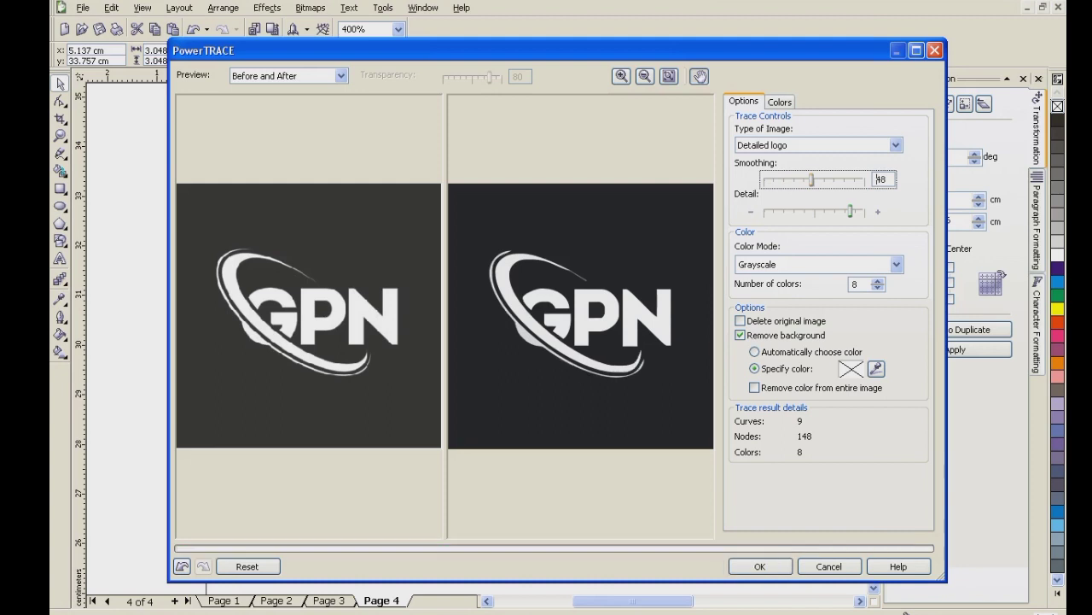
drag(850, 211, 865, 211)
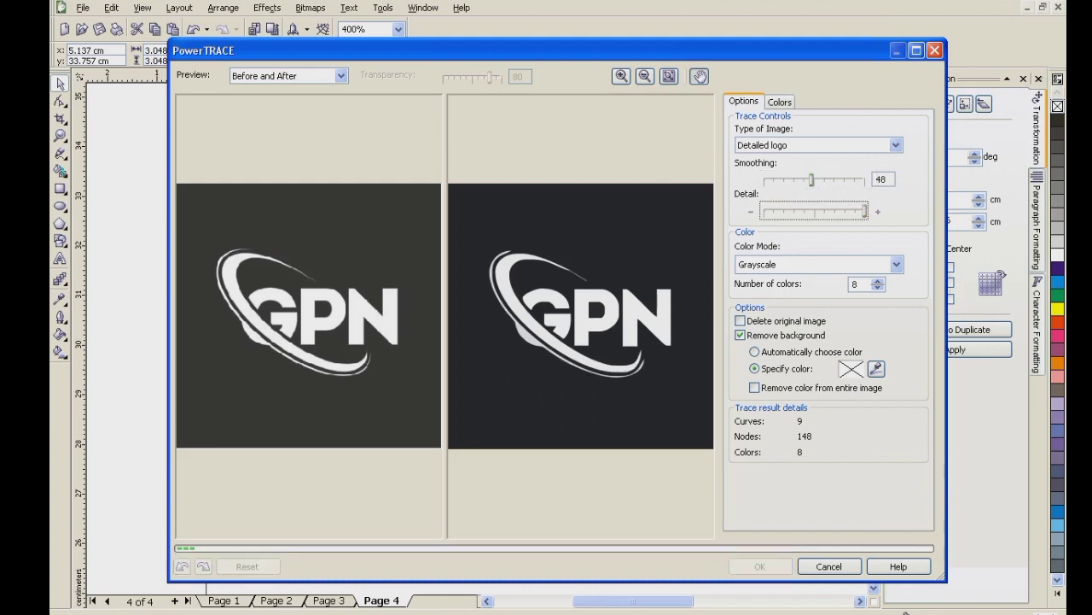
click(760, 565)
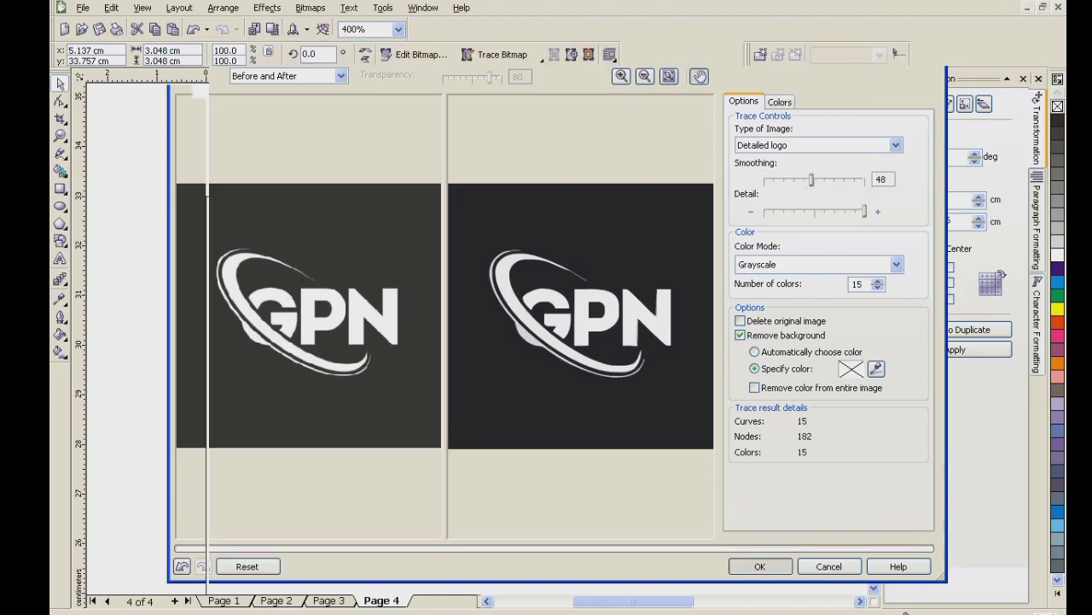
Delete the original GPN bitmap and ungroup all parts of the traced logo.
click(488, 198)
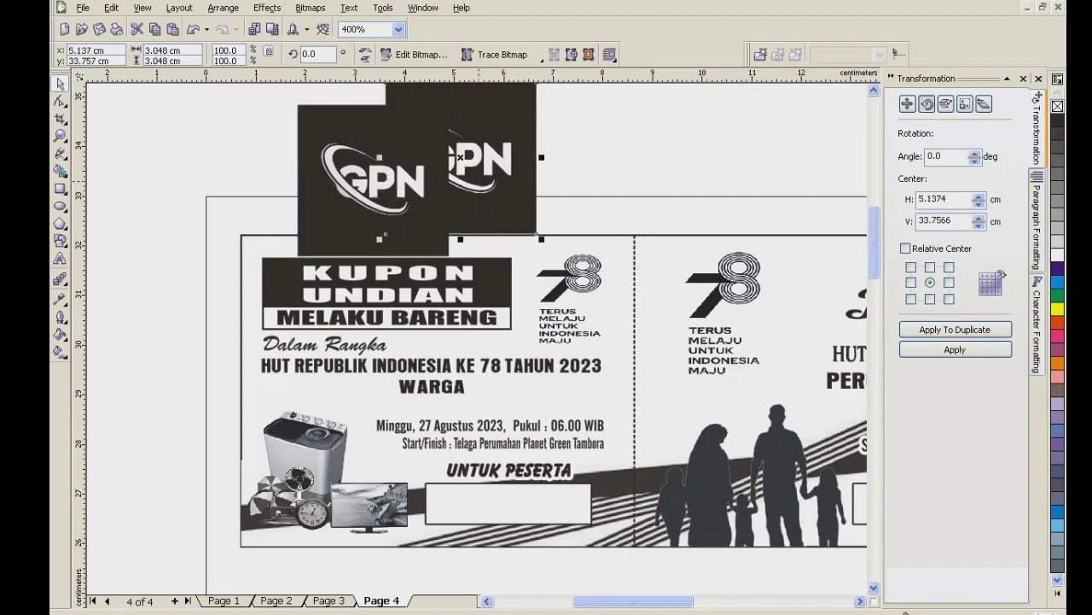
key(Delete)
click(391, 198)
click(222, 7)
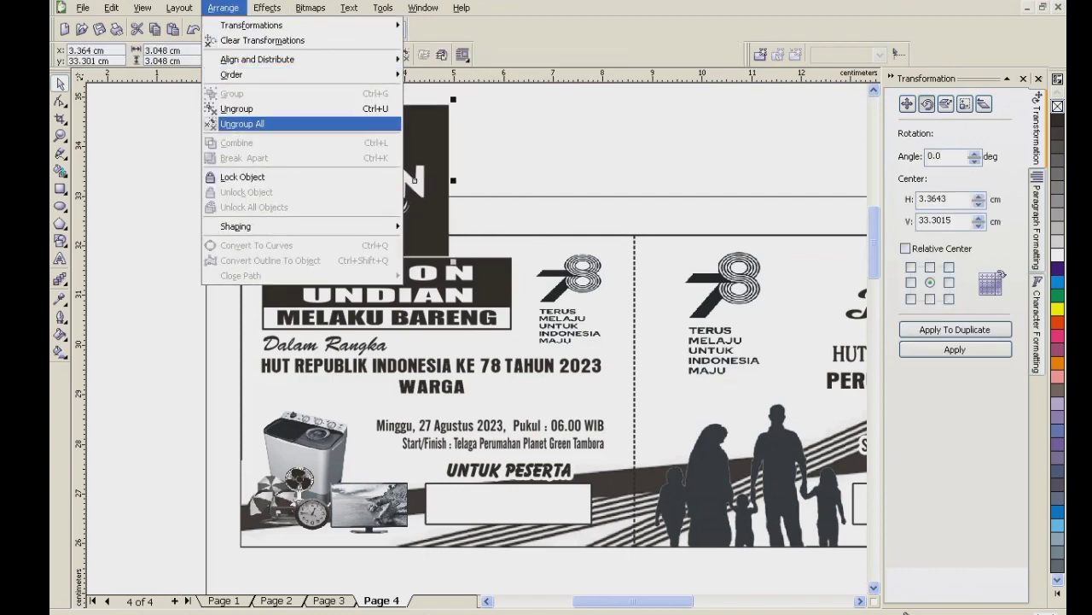
click(244, 123)
Delete the traced logo's dark background square and the dark fill inside the letter P.
click(463, 173)
scroll(463, 173, up, 1)
click(385, 289)
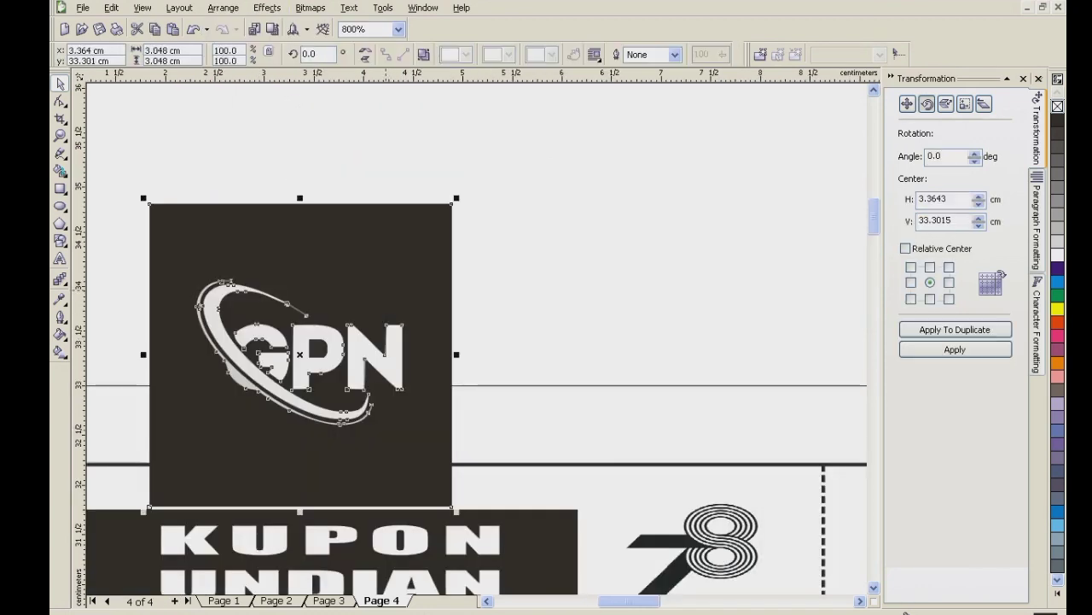
click(352, 363)
key(Delete)
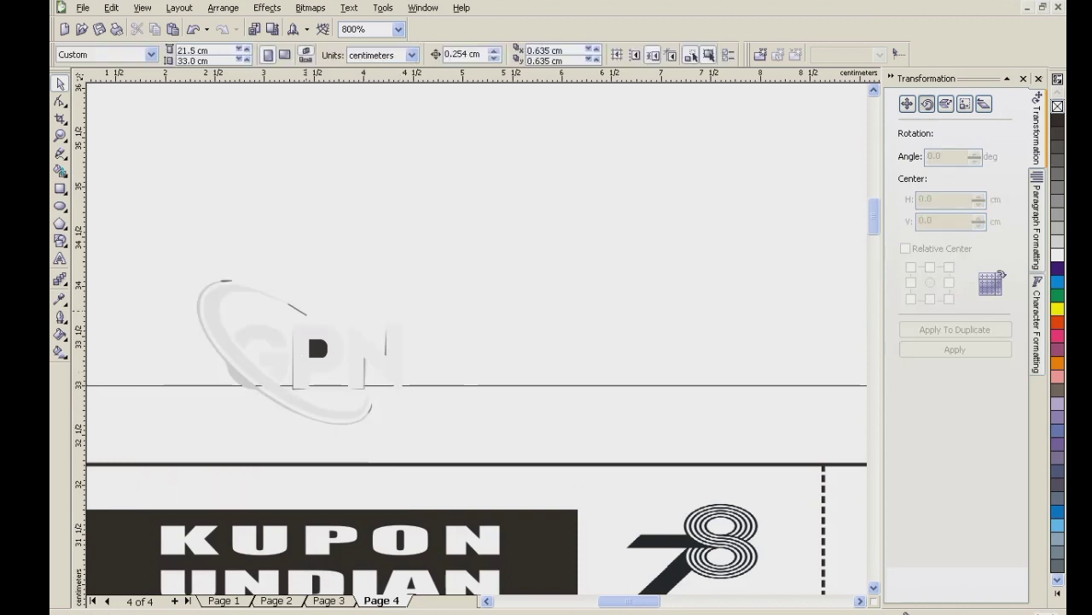
click(317, 348)
key(Delete)
Fill all remaining GPN logo parts with black and weld them into one shape.
drag(482, 245, 164, 450)
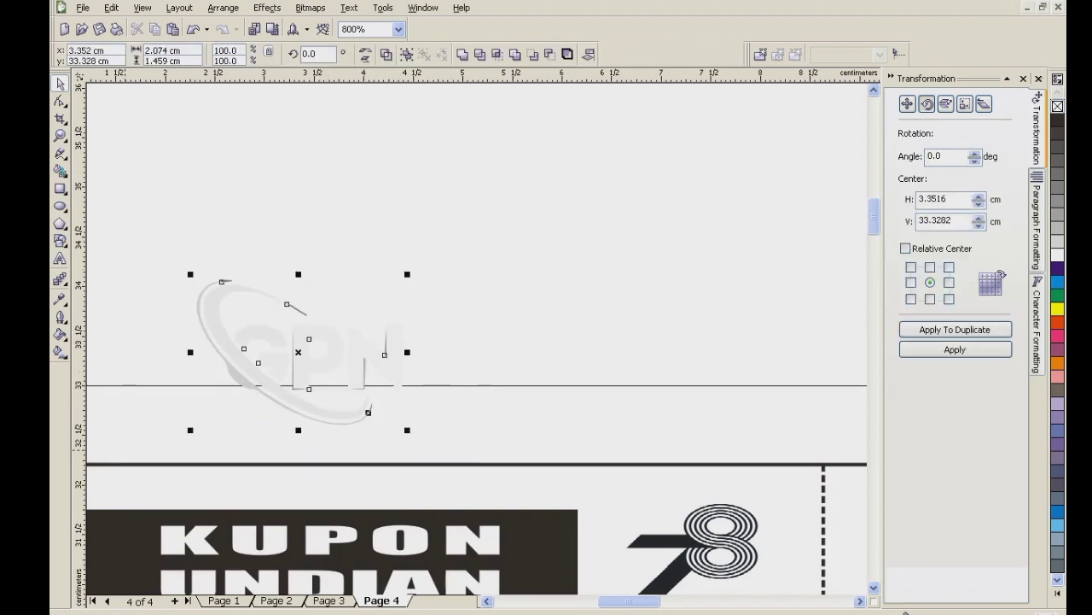
click(1058, 121)
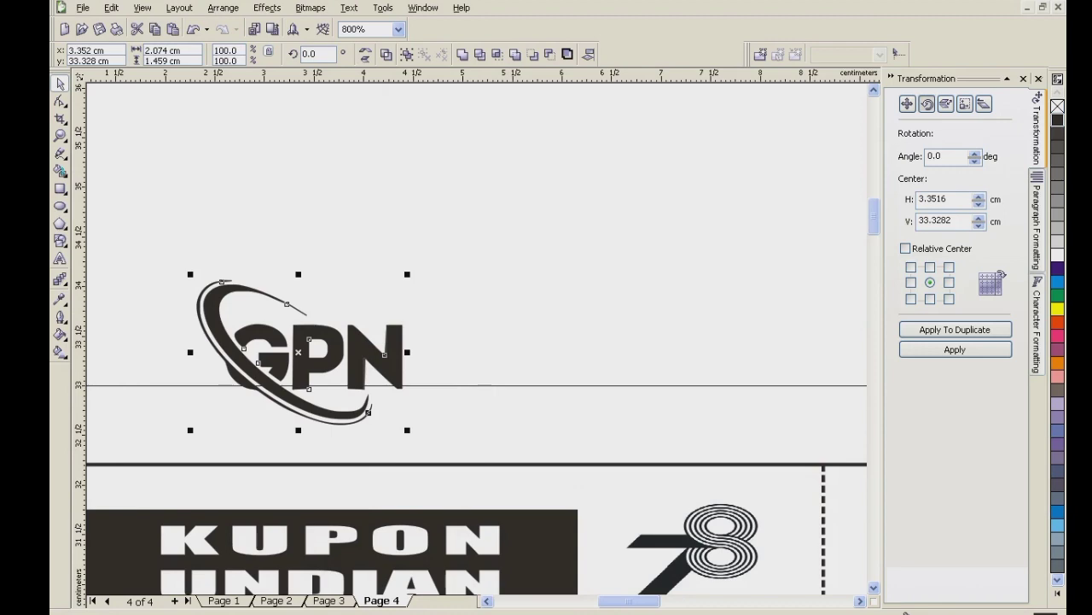
click(461, 55)
Scale the GPN logo to about 1.4 cm wide and place it beside "WARGA" on the participant stub.
scroll(538, 248, down, 1)
drag(437, 309, 515, 504)
scroll(516, 503, up, 1)
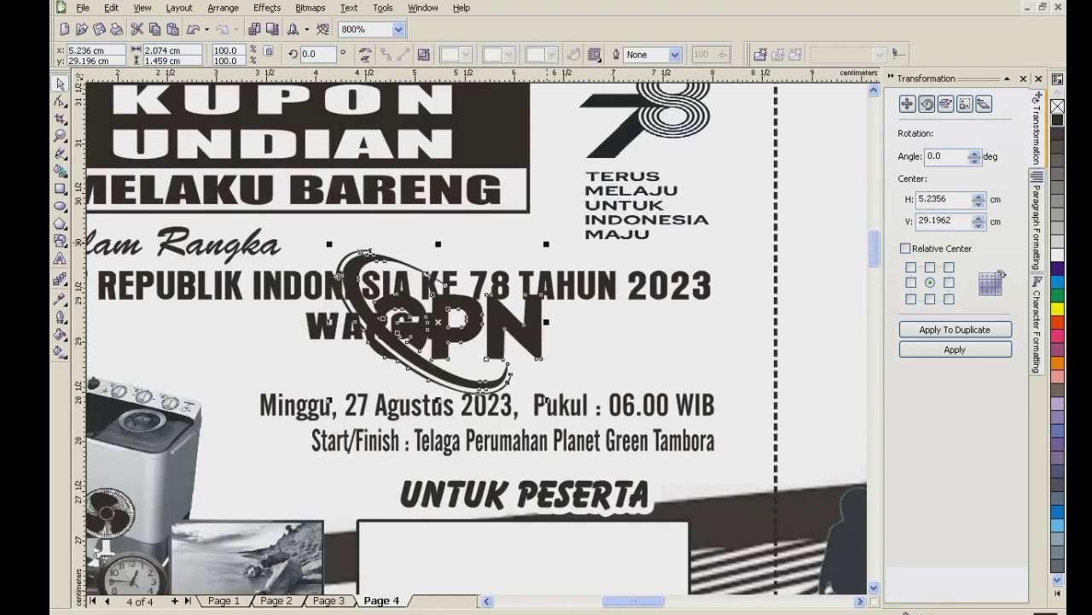
drag(546, 244, 480, 294)
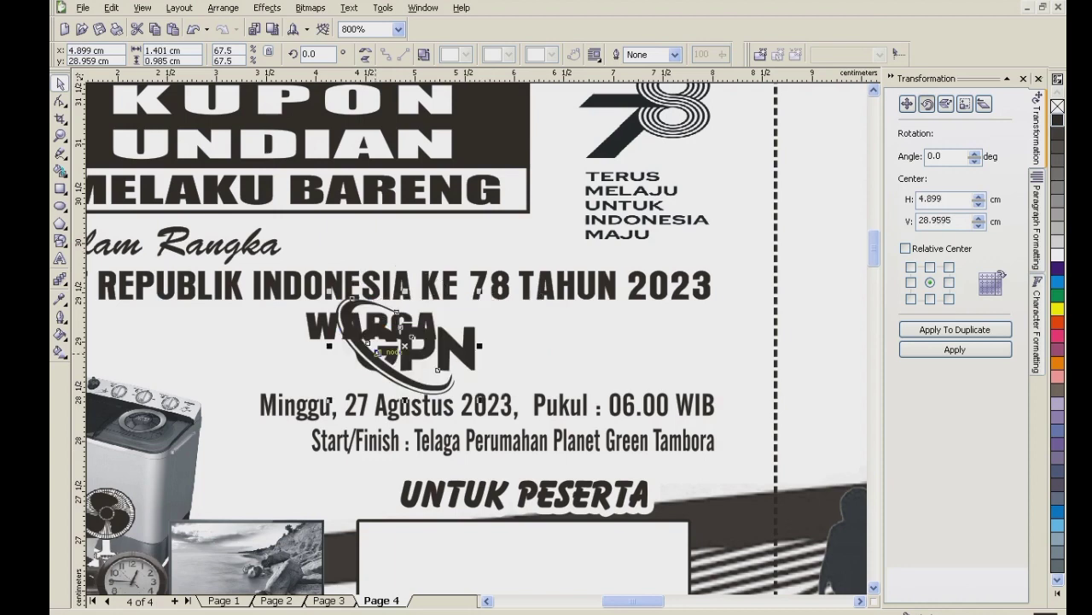
drag(404, 345, 529, 351)
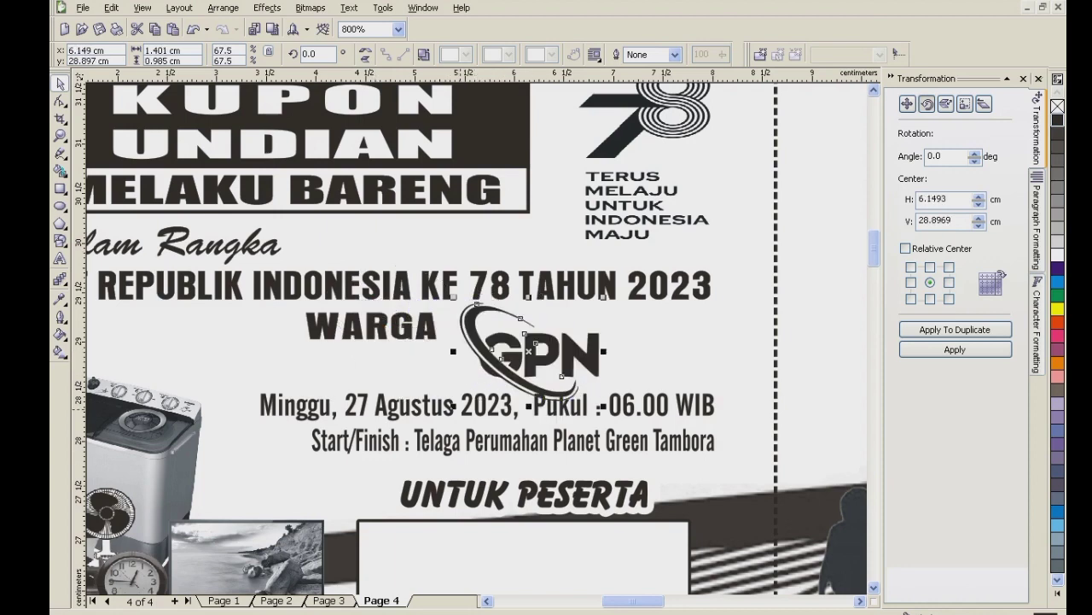
Shift the date and Start/Finish text block slightly down, clear of the GPN logo.
click(495, 408)
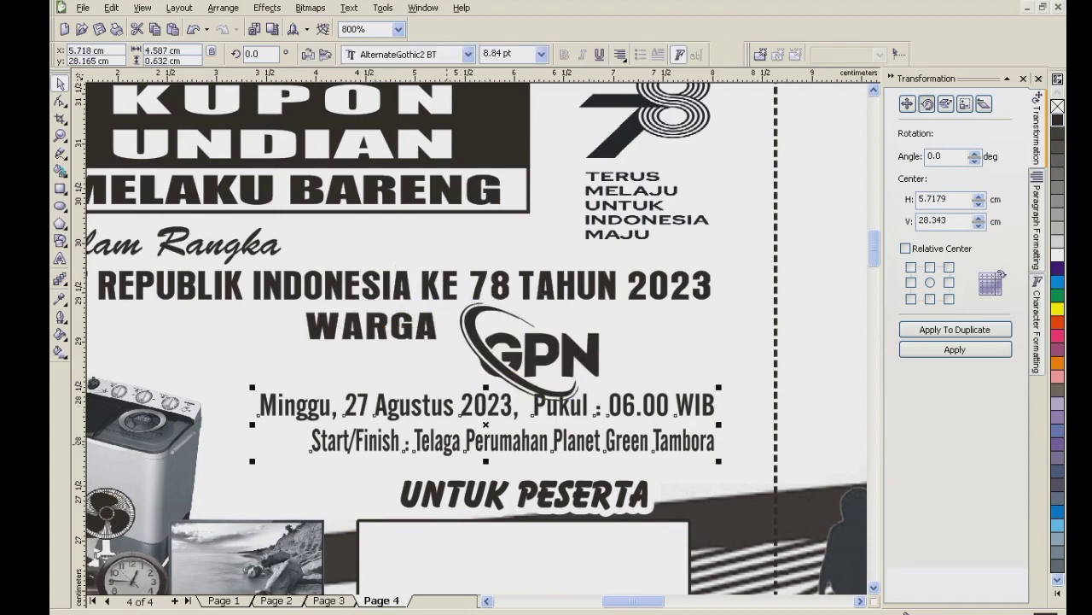
key(Down)
key(Down)
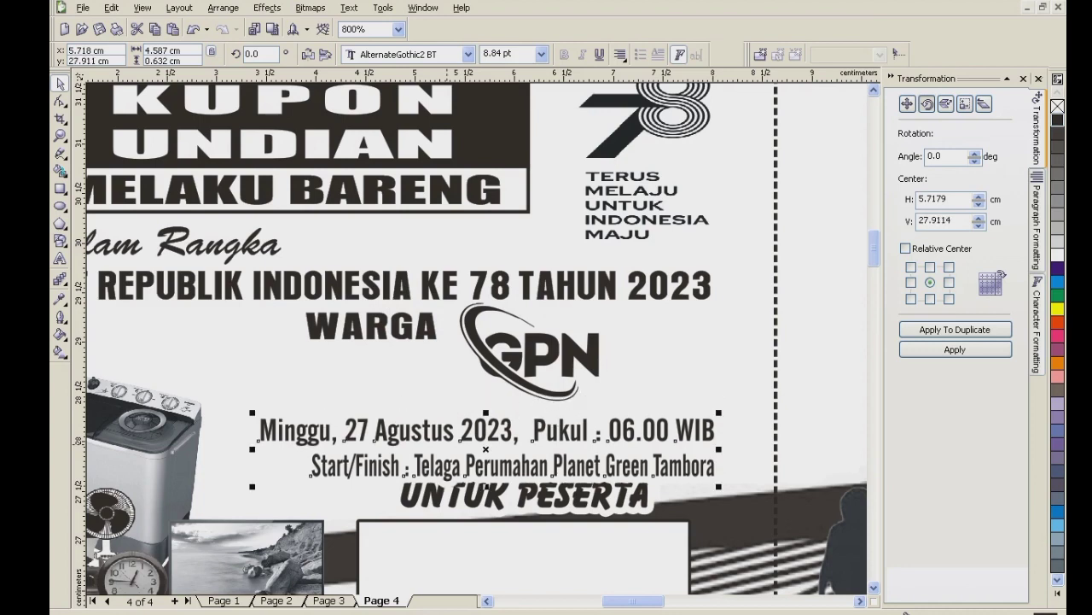
key(Up)
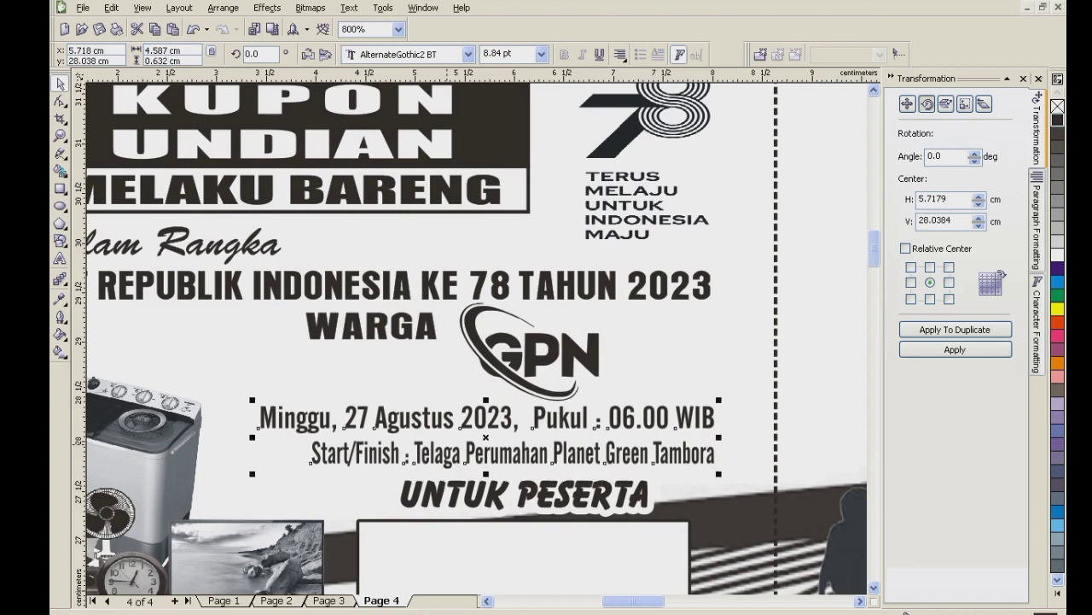
Move "WARGA" down level with the GPN logo, and flatten and widen the logo to about 1.9 cm wide.
click(371, 325)
drag(371, 325, 364, 366)
click(525, 358)
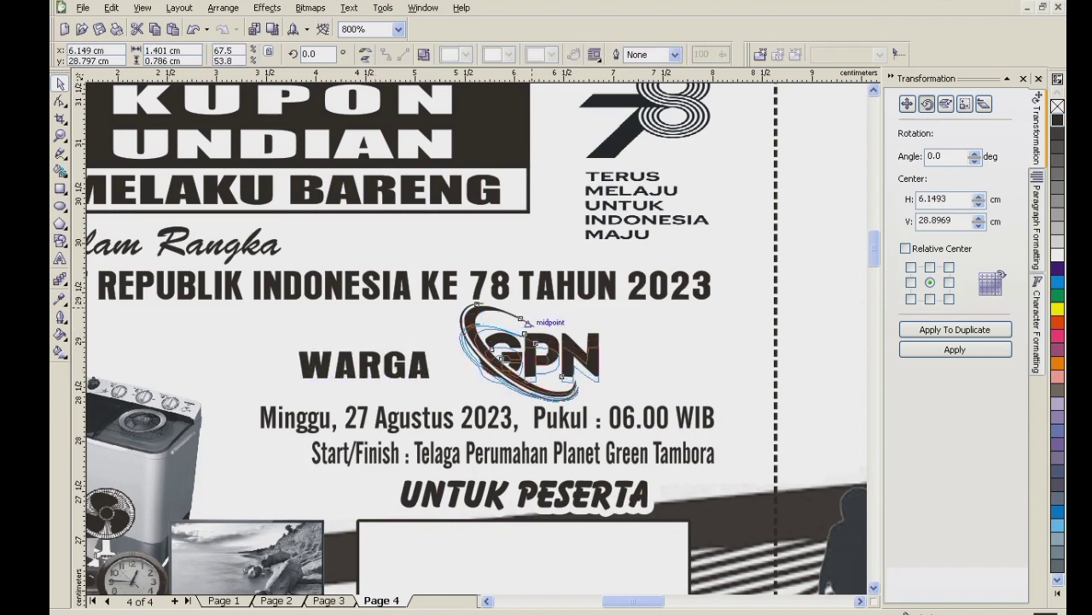
drag(603, 362, 653, 362)
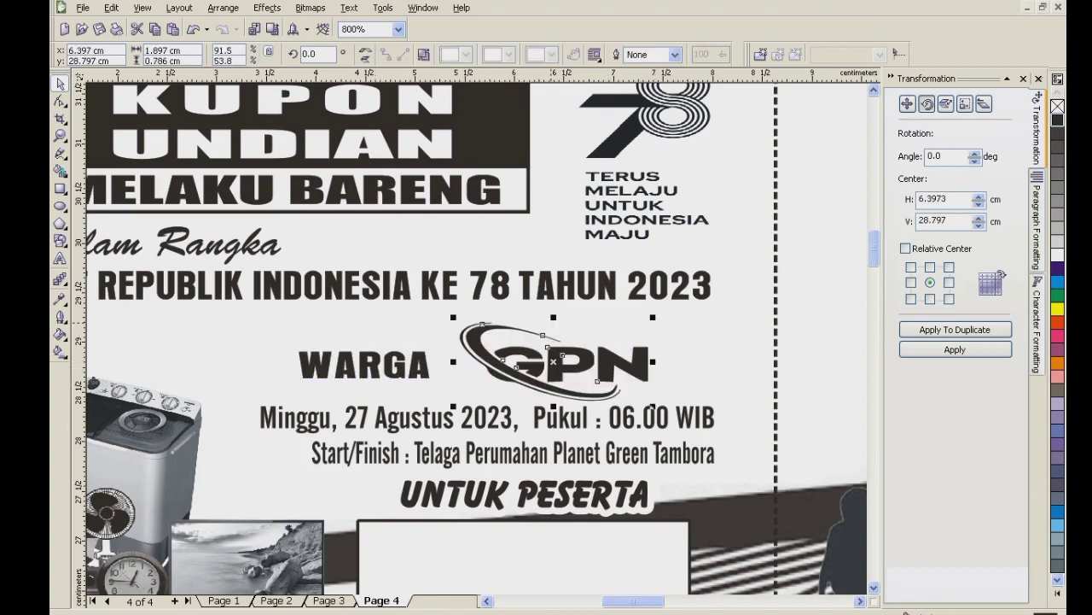
drag(553, 317, 553, 309)
Group "WARGA" with the GPN logo close beside it and center the group horizontally under the "HUT REPUBLIK INDONESIA" line.
drag(376, 366, 391, 354)
shift+click(497, 353)
key(ctrl+g)
shift+click(478, 287)
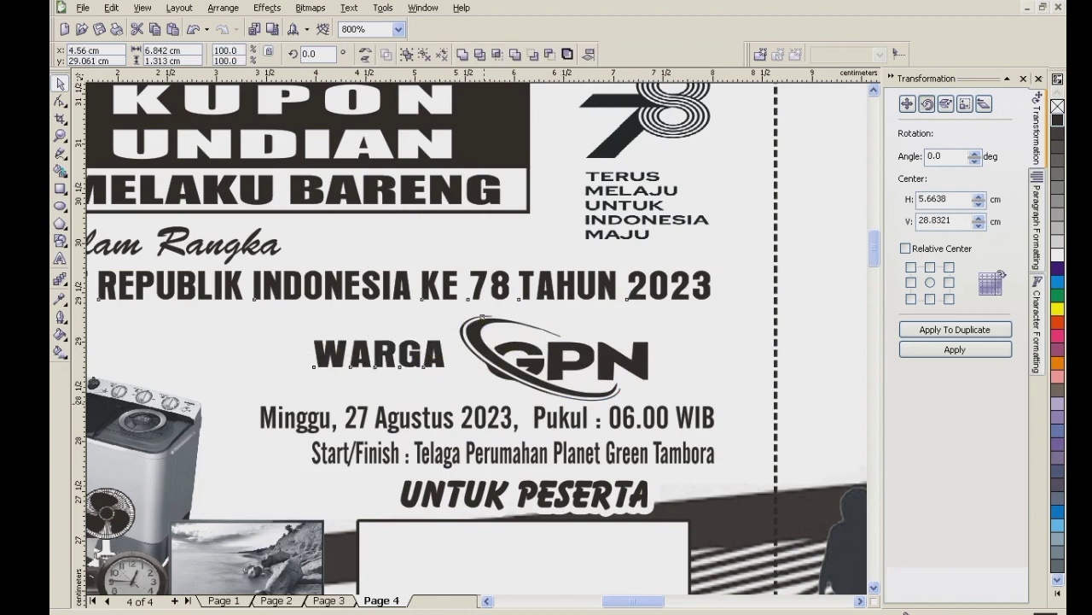
key(c)
scroll(466, 251, down, 1)
key(Escape)
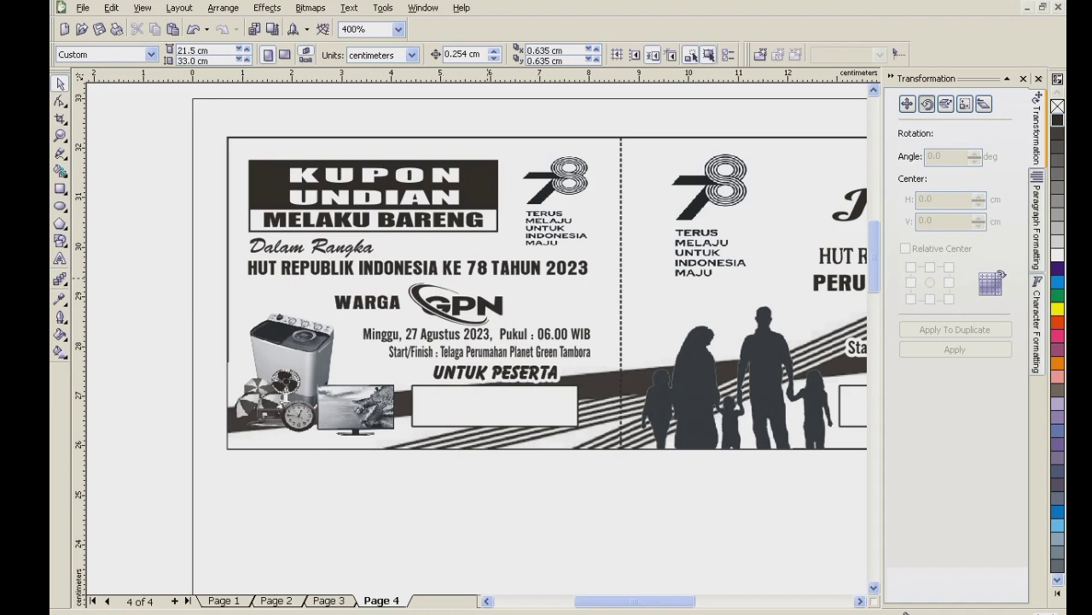
Delete the "Start/Finish" location line from the participant stub.
scroll(504, 356, up, 1)
click(475, 347)
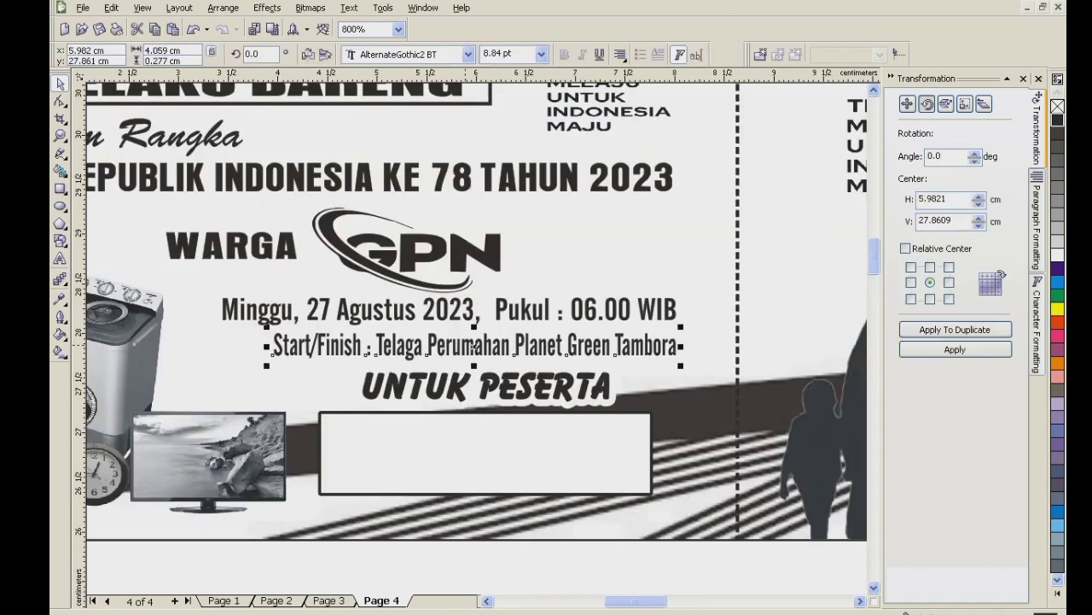
key(Delete)
Break the participant stub's date text onto two lines before "Pukul : 06.00 WIB" and remove the comma after 2023.
click(60, 258)
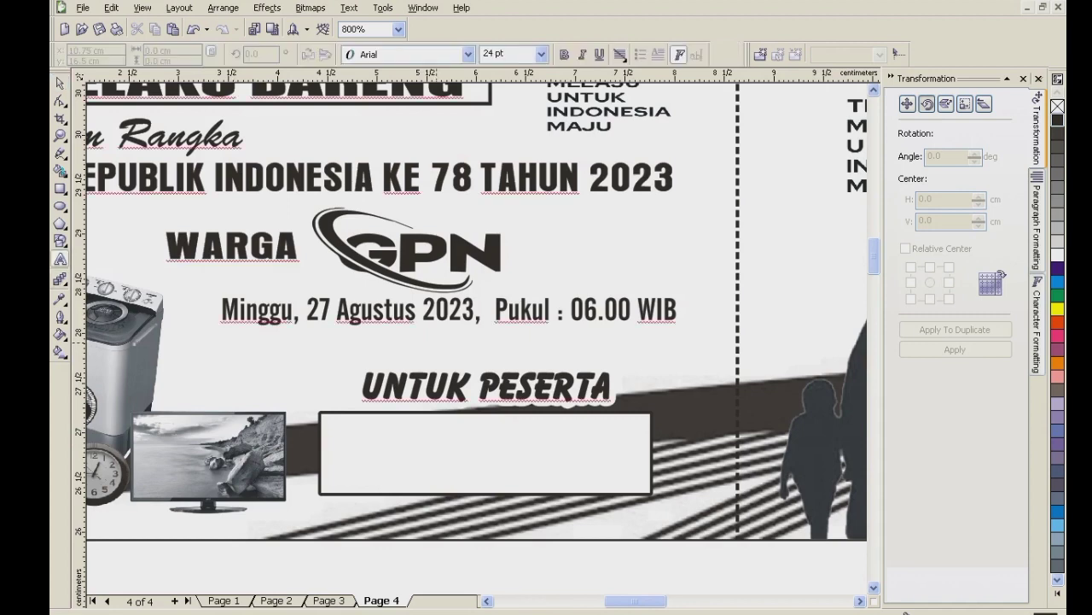
click(508, 307)
key(BackSpace)
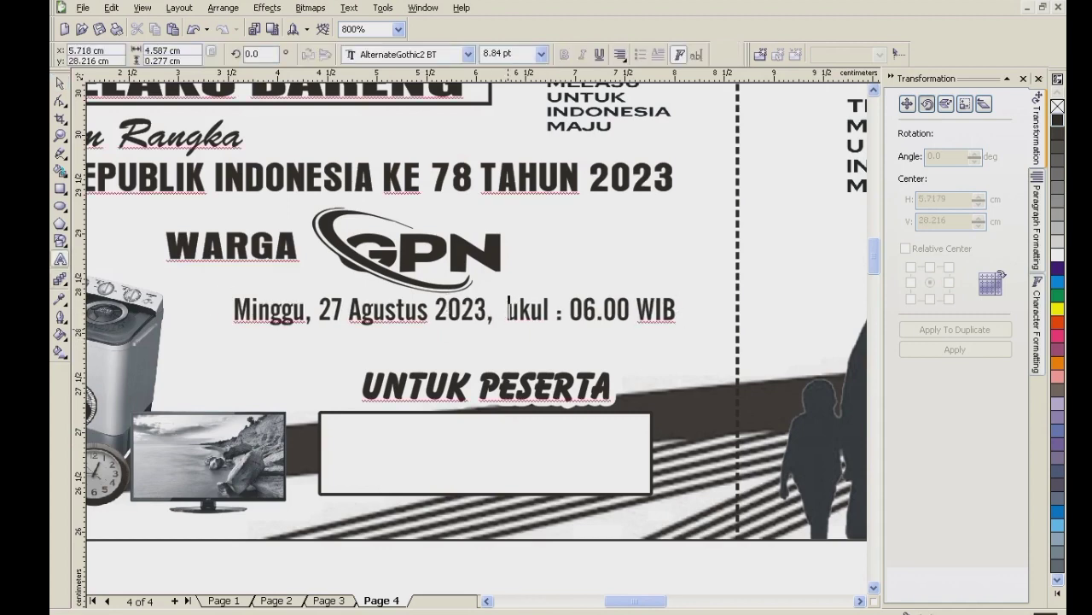
text(P)
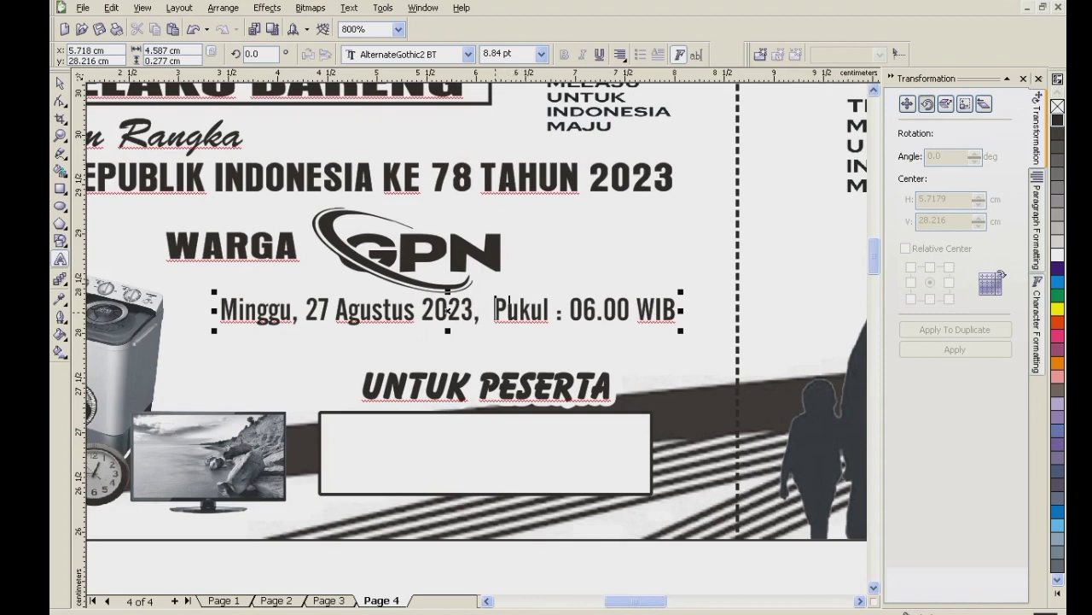
key(Return)
key(Left)
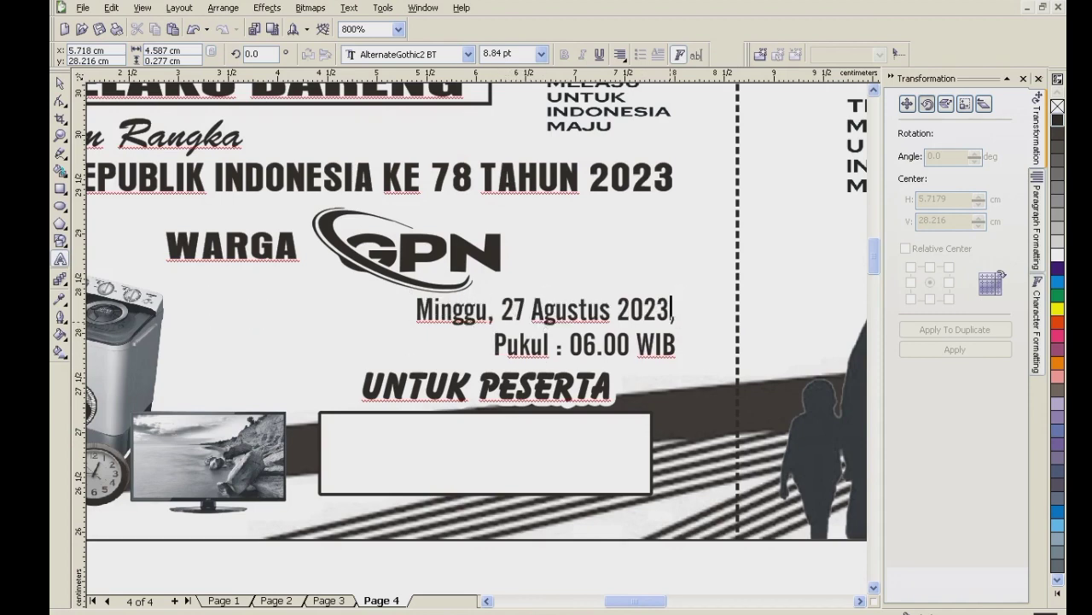
key(shift+Left)
key(BackSpace)
key(ctrl+space)
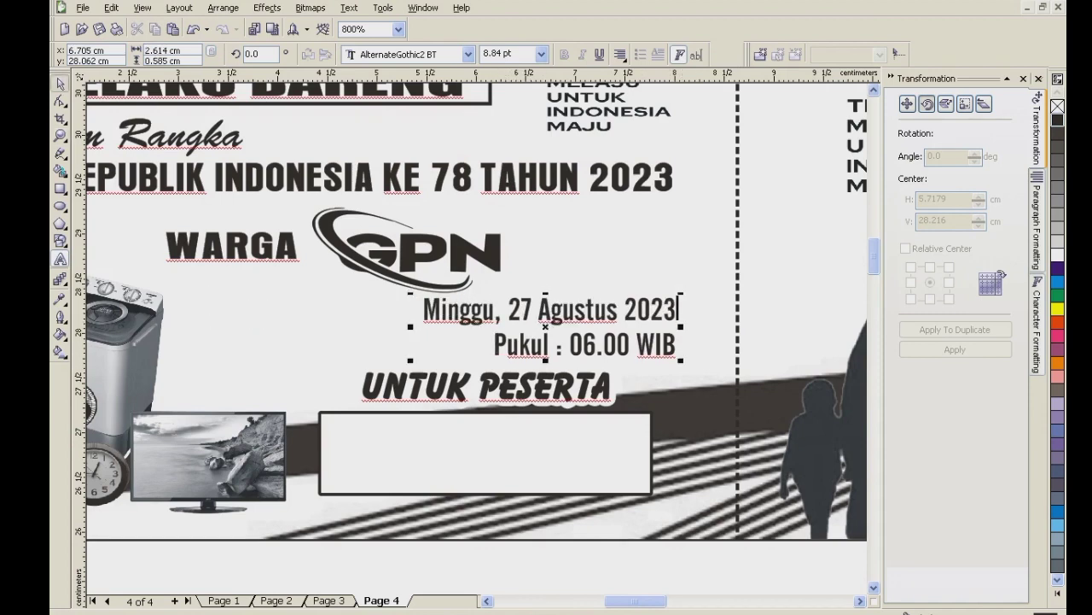
Shift the two-line date and time block horizontally toward the washing machine picture, centering it at about 4.45 cm.
key(Left)
key(Left)
key(Left)
key(Left)
key(Left)
key(Left)
key(Left)
key(Left)
key(Left)
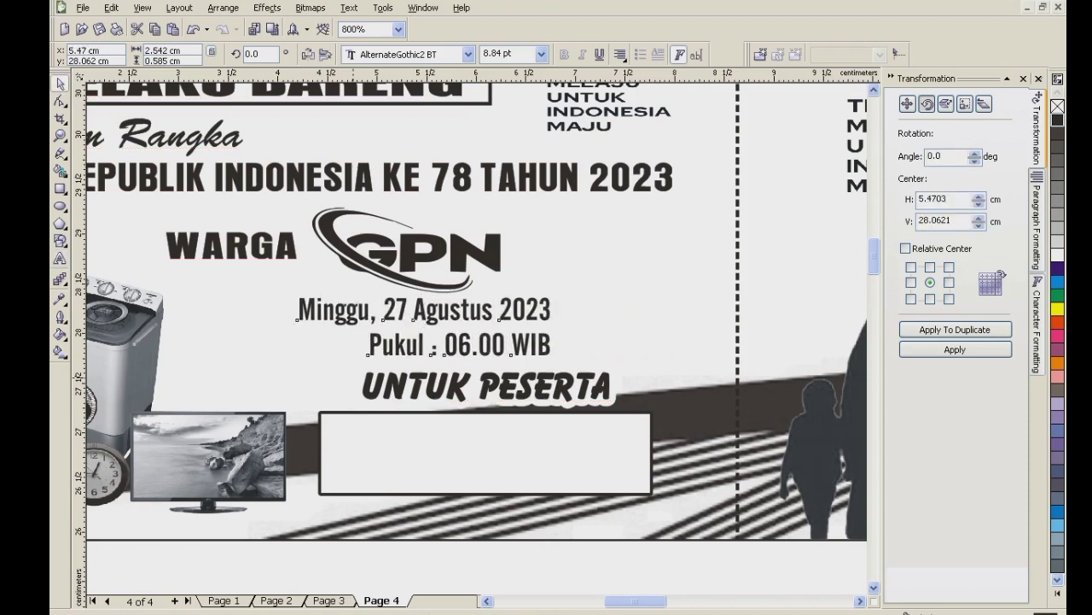
key(Right)
key(Right)
key(Right)
key(Right)
key(Right)
key(Right)
key(Right)
key(Right)
key(Right)
key(Right)
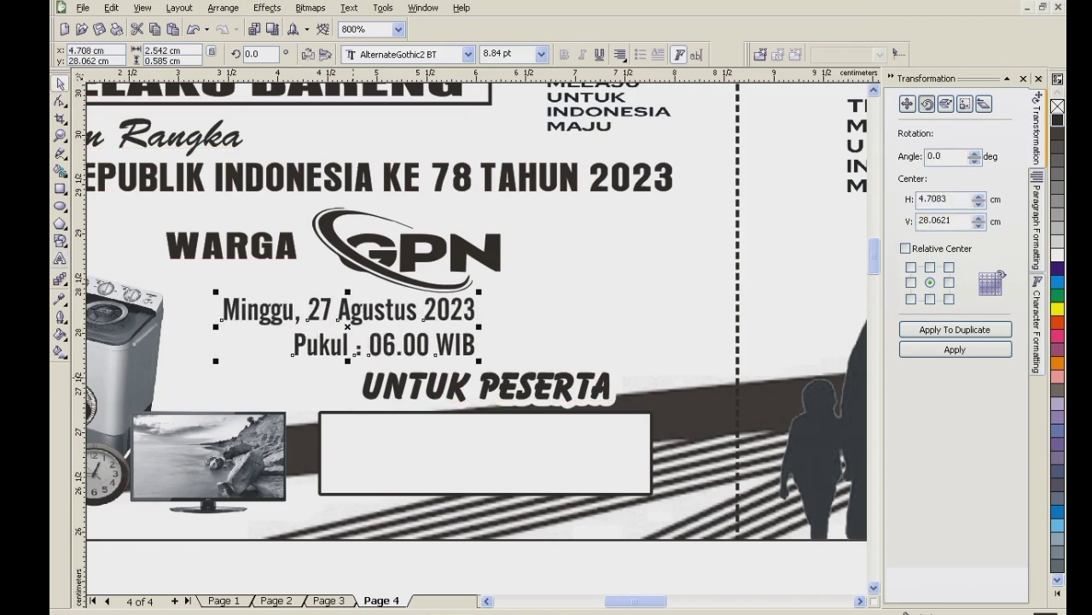
key(Left)
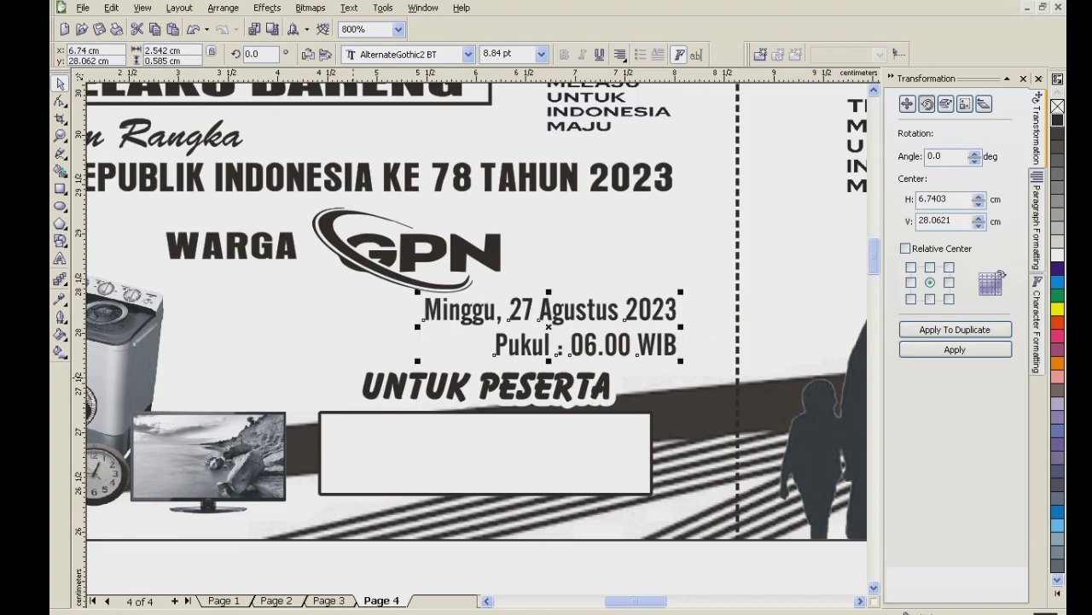
key(Left)
key(Left)
key(Left)
key(Left)
key(Left)
key(Left)
key(Left)
key(Left)
key(Left)
key(Left)
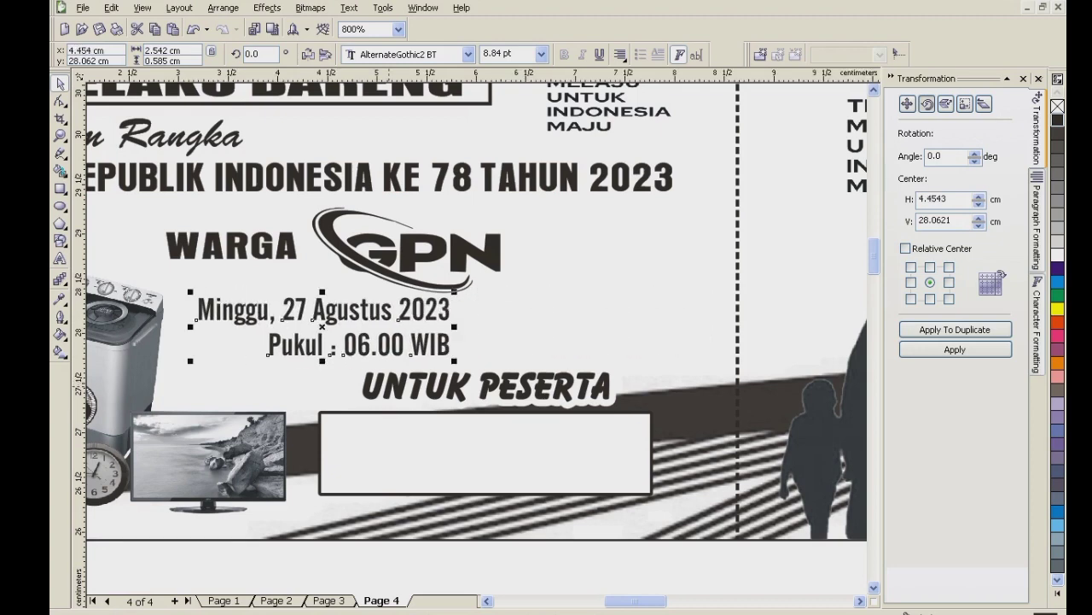
Move the "WARGA" GPN logo group right to near the end of the "TAHUN 2023" line and stretch it slightly wider leftward.
click(351, 258)
key(Right)
key(Right)
key(Right)
key(Right)
key(Right)
key(Right)
key(Right)
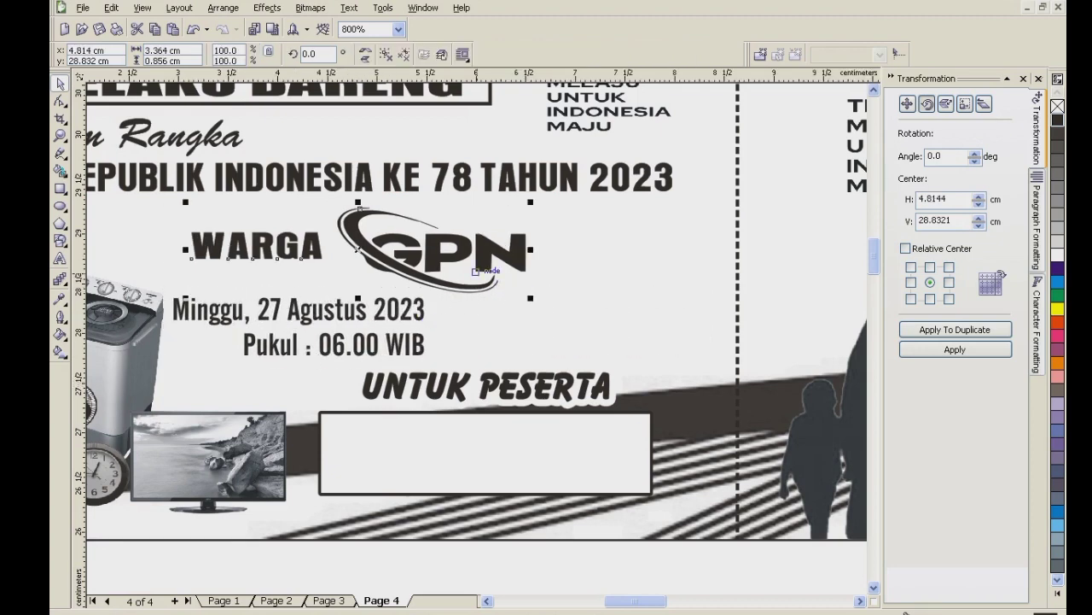
key(Left)
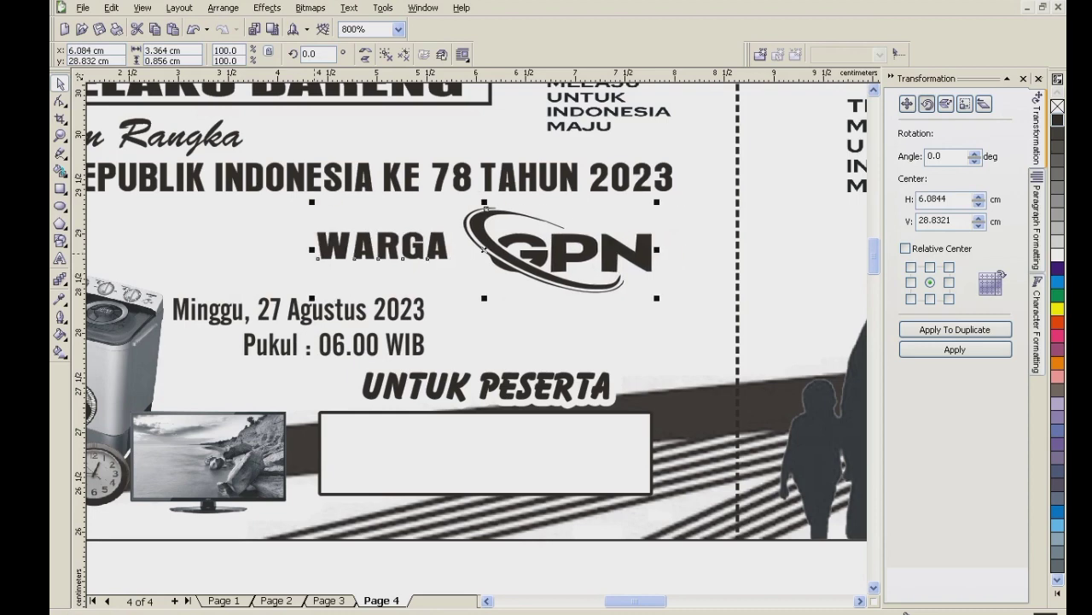
drag(312, 250, 280, 250)
Nudge the participant stub's date and time block slightly right, back to about 4.45 cm.
click(320, 308)
key(Right)
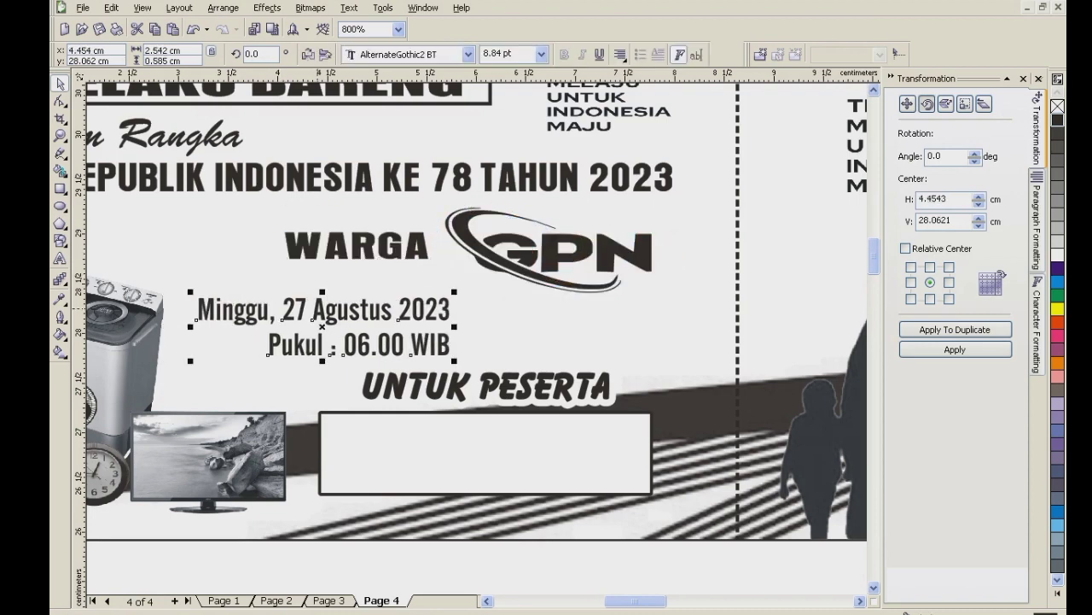
scroll(334, 357, down, 2)
key(Escape)
Replace "Jalan Sehat" on the draw stub with "Melaku Bareng" and narrow the line to about 6.7 cm.
scroll(537, 337, up, 1)
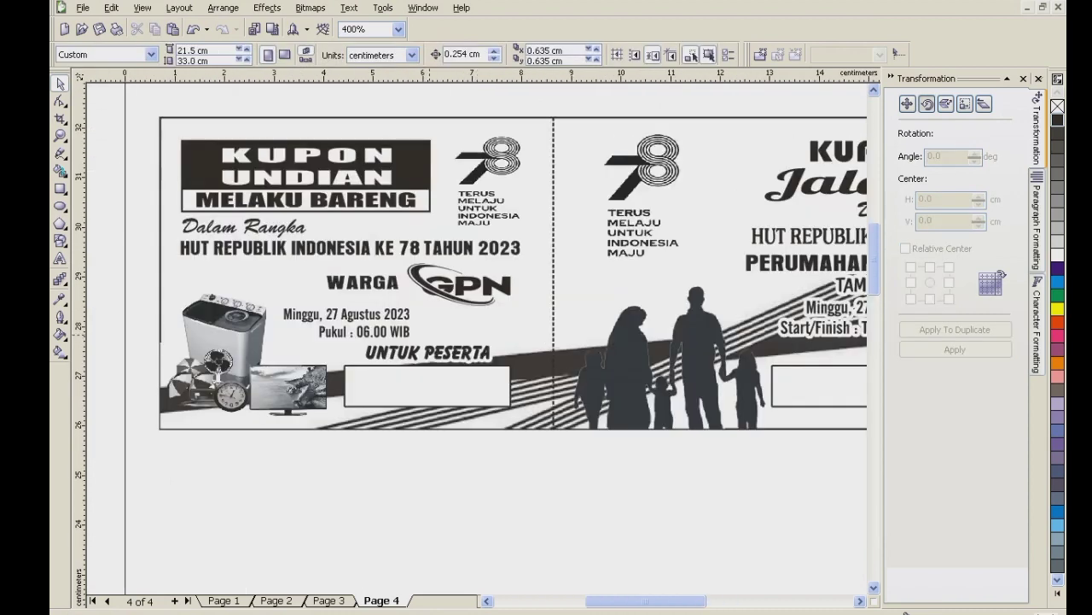
scroll(524, 339, down, 1)
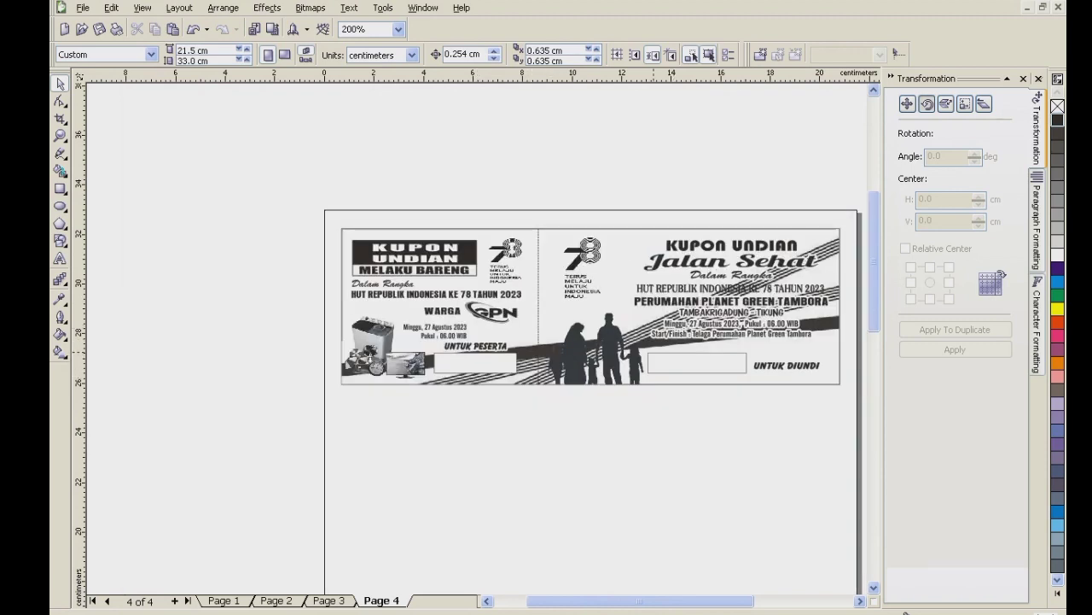
scroll(475, 341, up, 1)
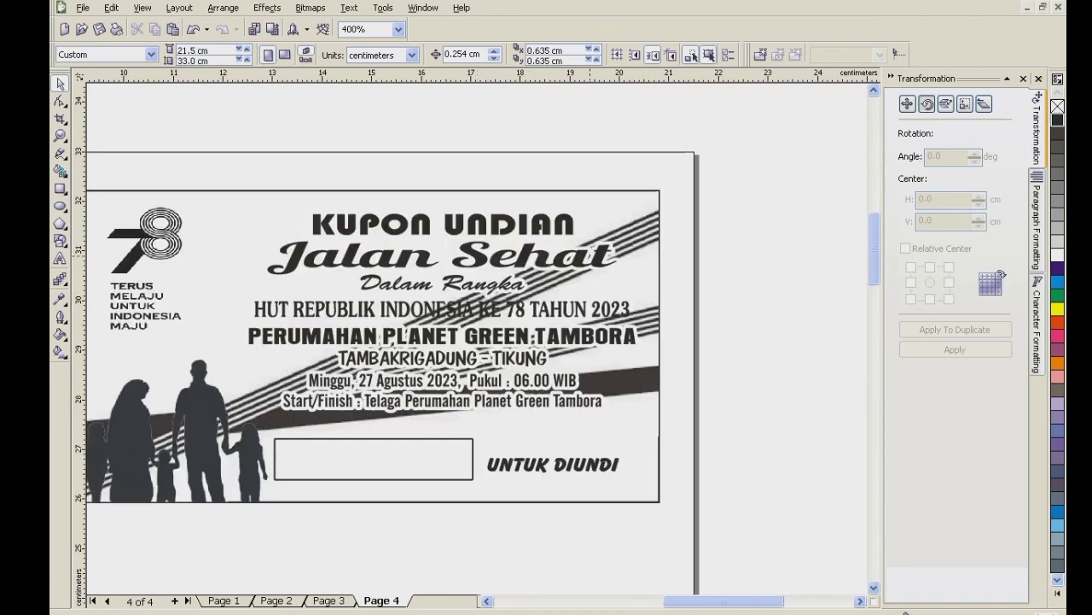
key(F8)
click(616, 256)
key(ctrl+a)
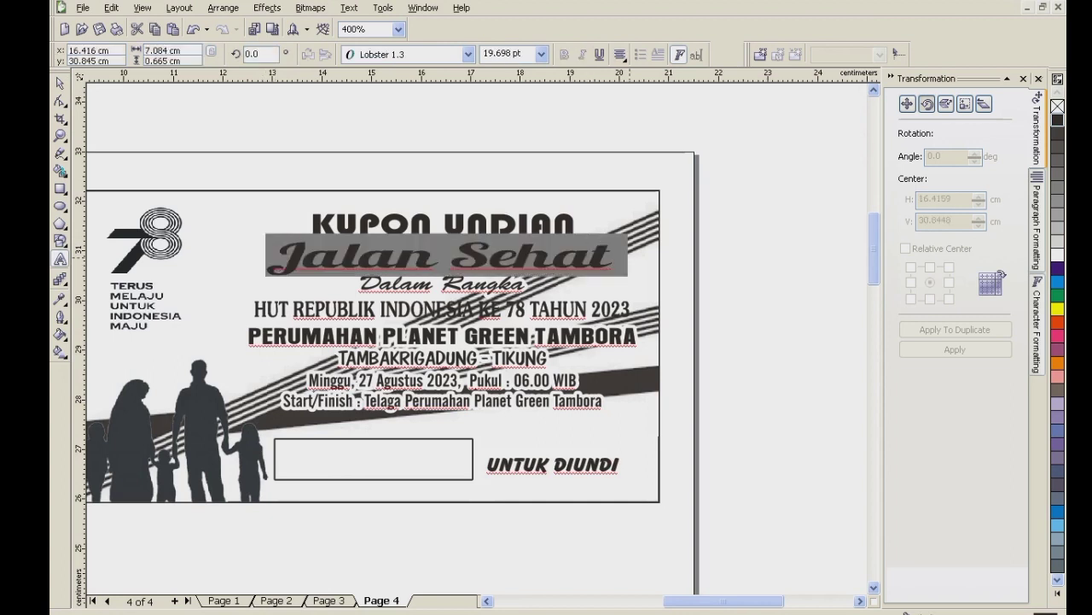
text(Melak)
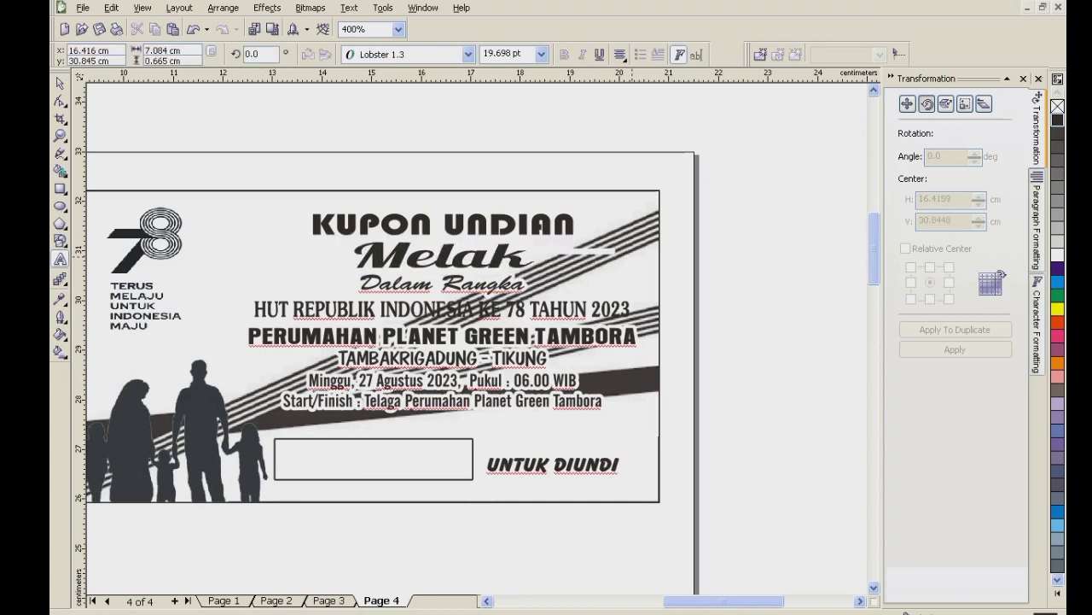
text(u Barn)
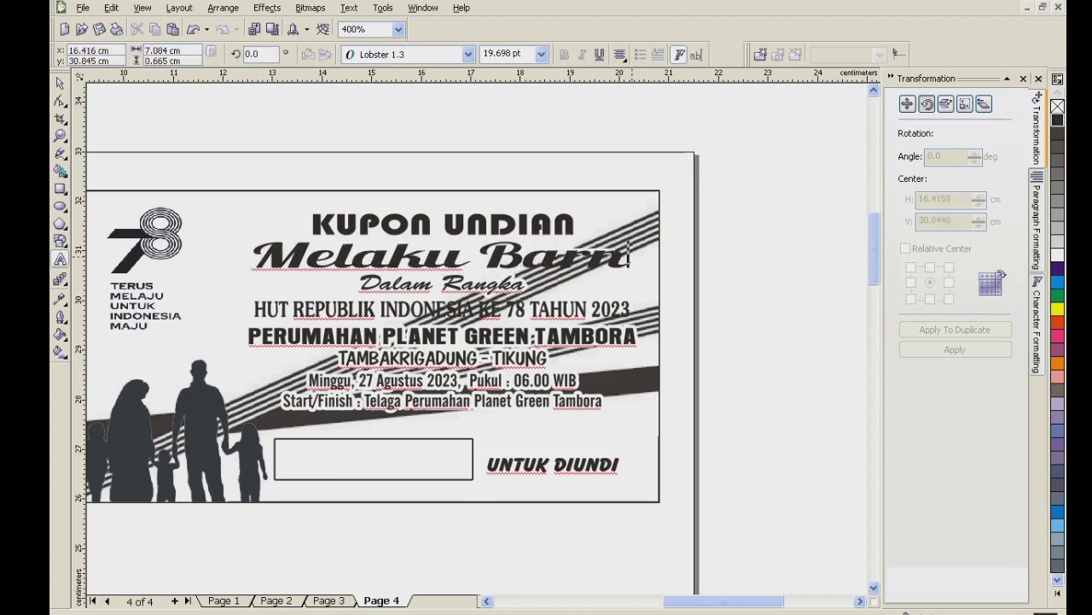
key(BackSpace)
key(BackSpace)
text(reng)
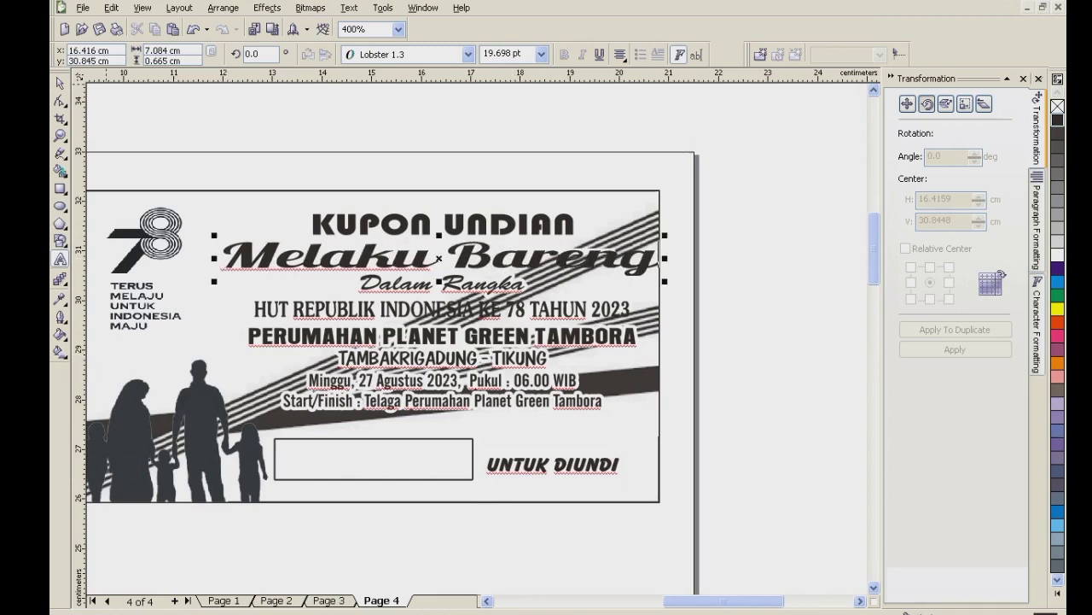
click(60, 82)
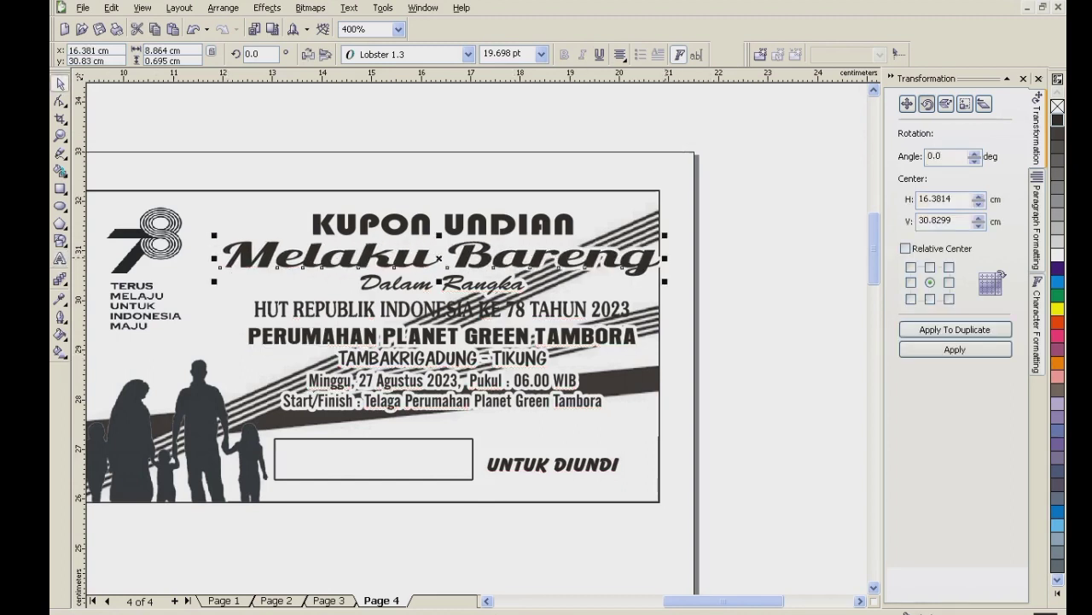
drag(665, 257, 559, 257)
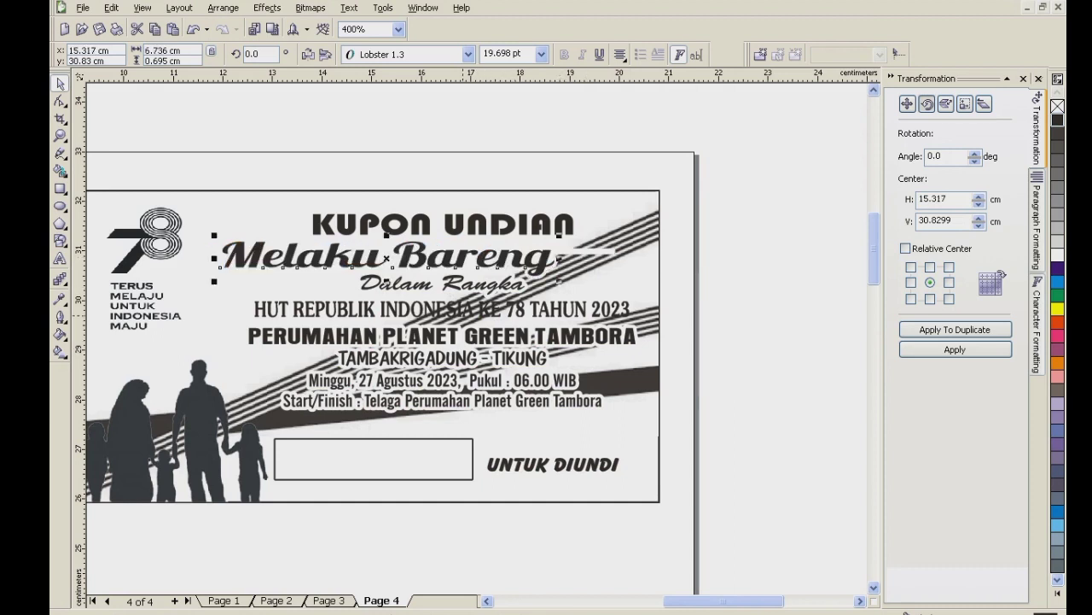
Delete the "TAMBAKRIGADUNG - TIKUNG" line from the draw stub while keeping the date text block.
click(444, 312)
click(440, 359)
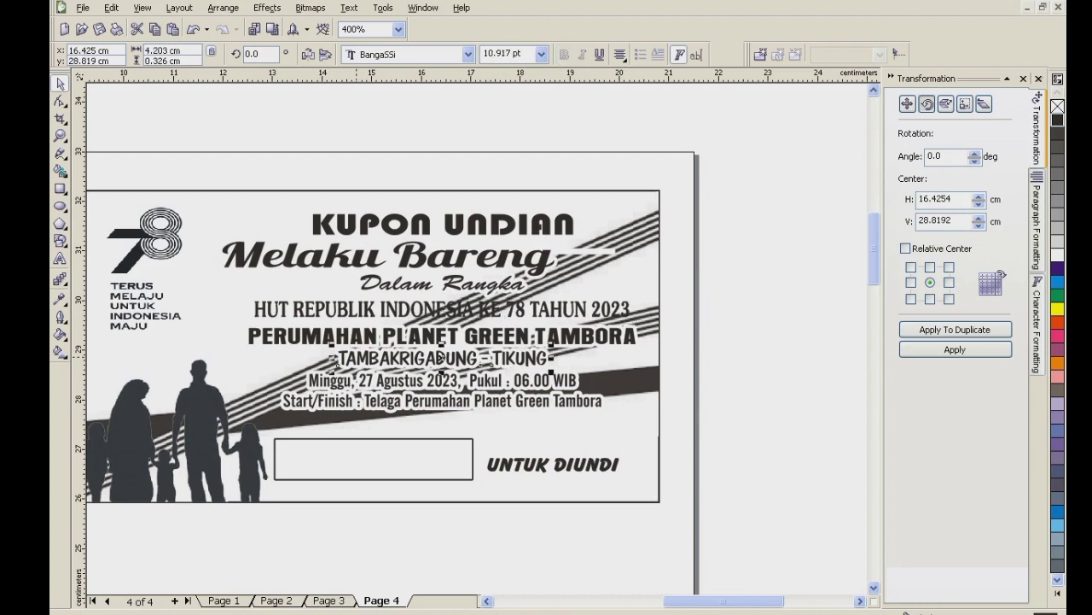
key(Delete)
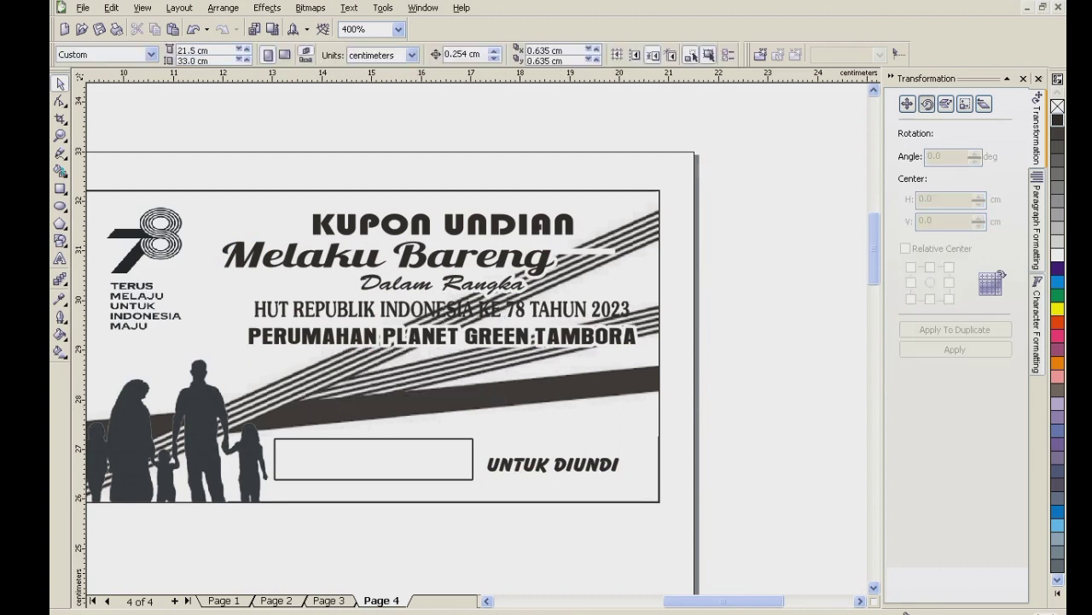
key(ctrl+z)
key(ctrl+z)
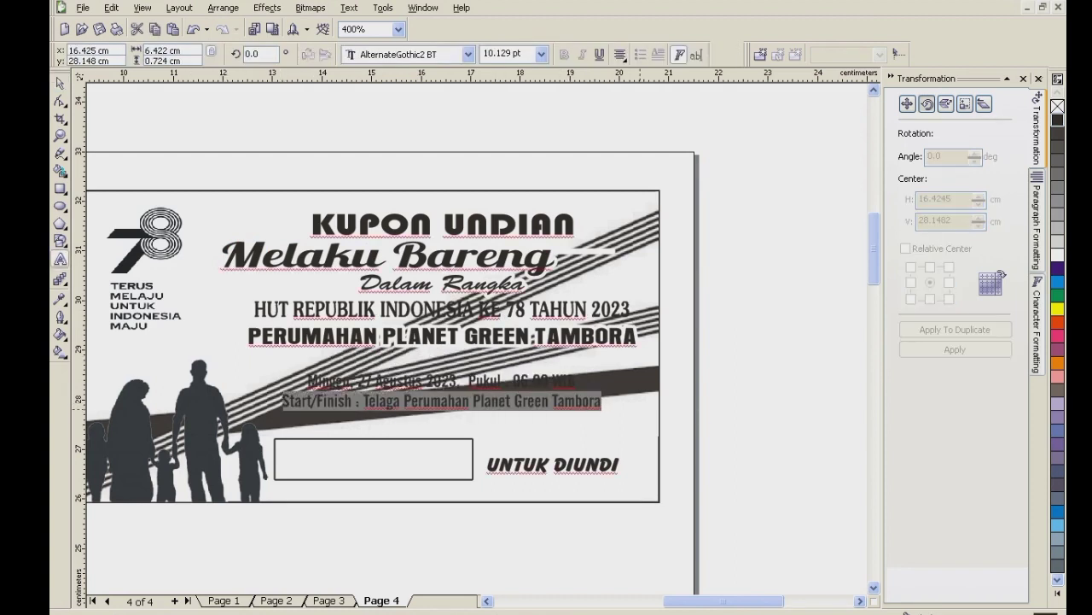
Remove the "Start/Finish" line from the draw stub's date text and shift the remaining date line slightly down.
key(Delete)
click(60, 82)
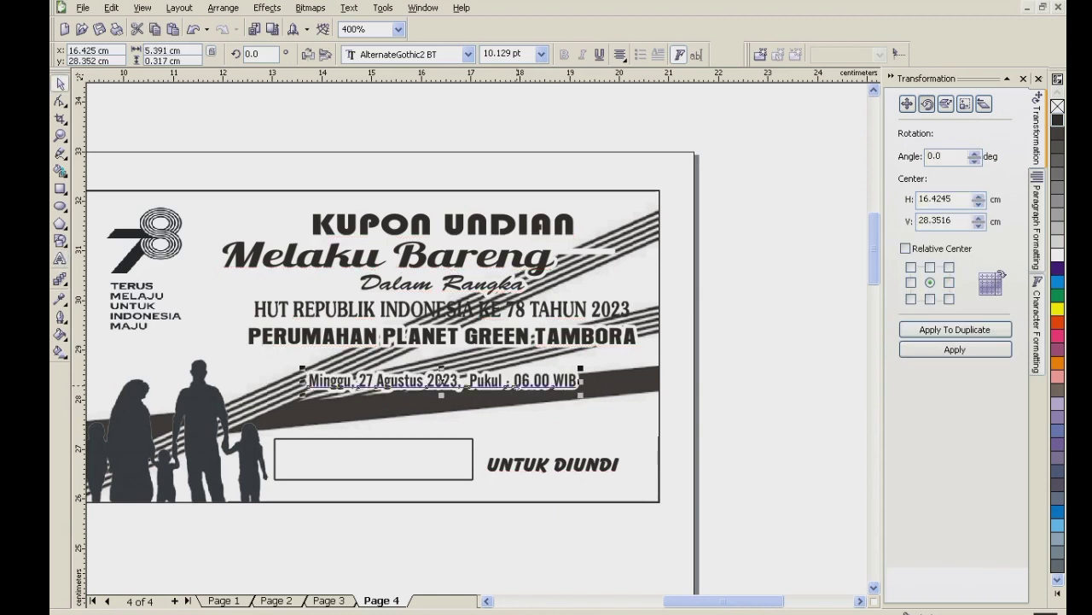
drag(493, 384, 491, 392)
Set a white outline color with round corners and line caps for the draw stub's "HUT REPUBLIK INDONESIA" and "PERUMAHAN PLANET GREEN TAMBORA" lines.
click(449, 310)
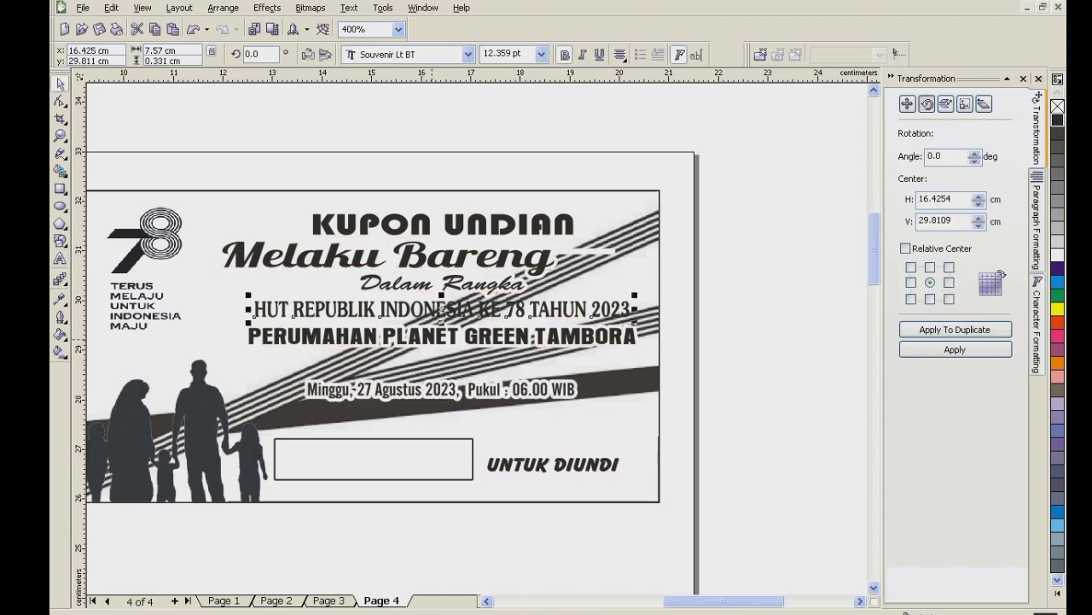
shift+click(448, 336)
click(59, 316)
click(87, 323)
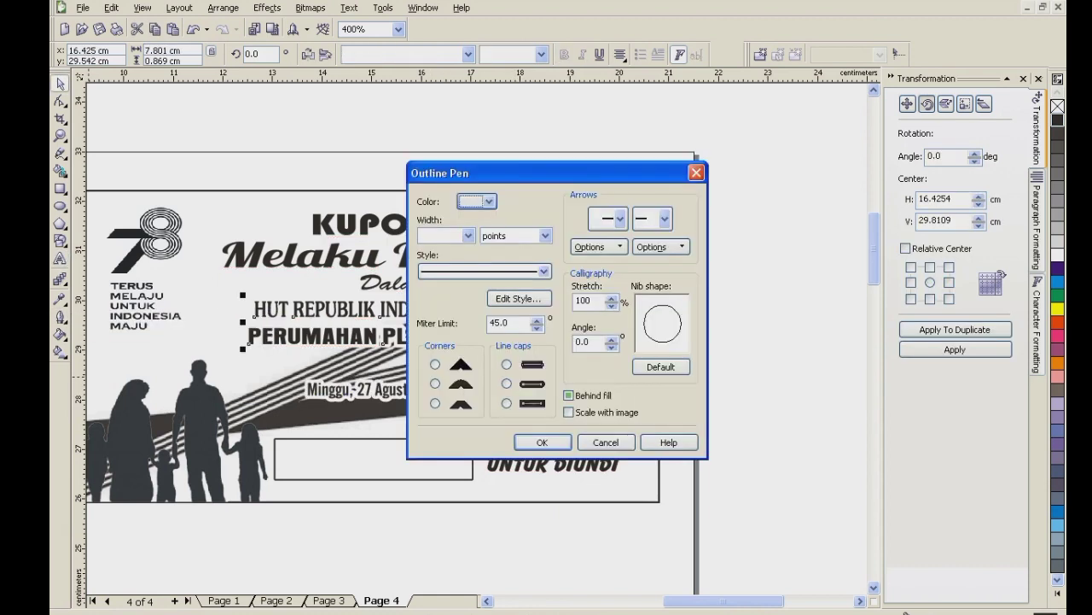
click(489, 201)
click(514, 218)
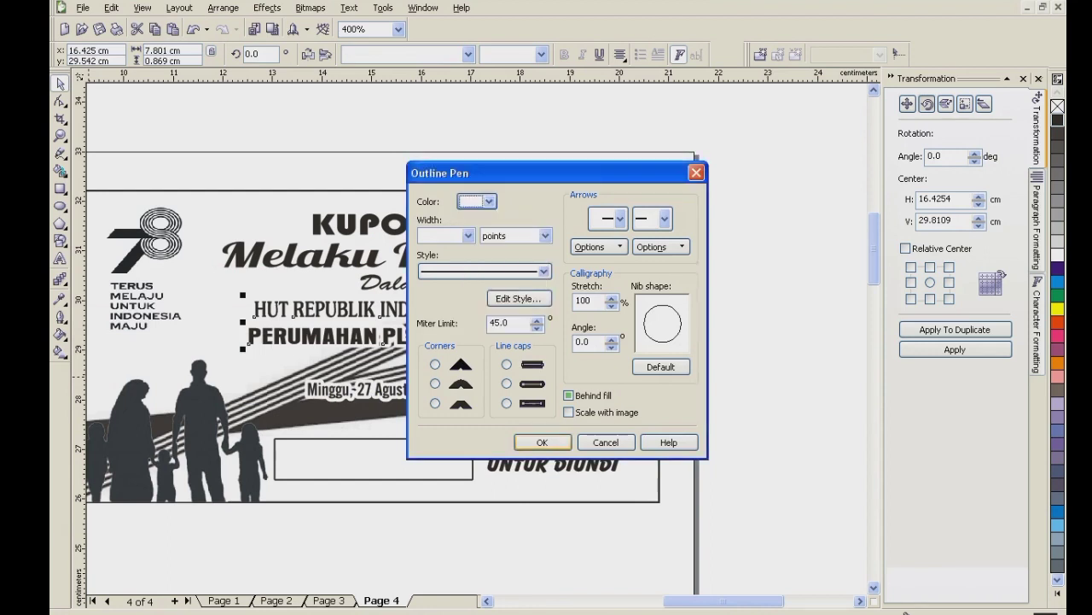
click(507, 384)
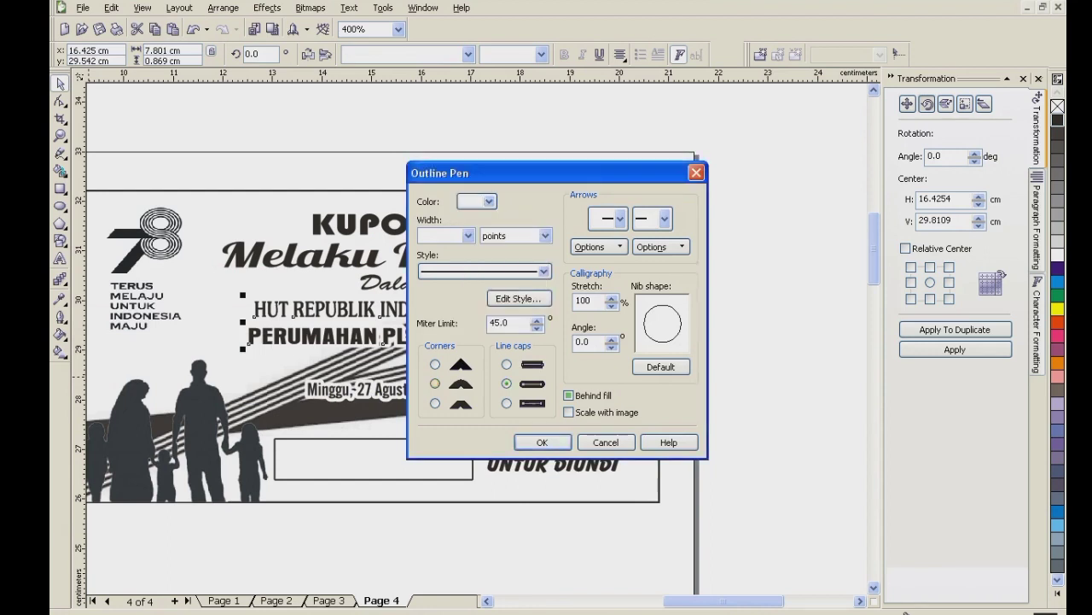
click(541, 442)
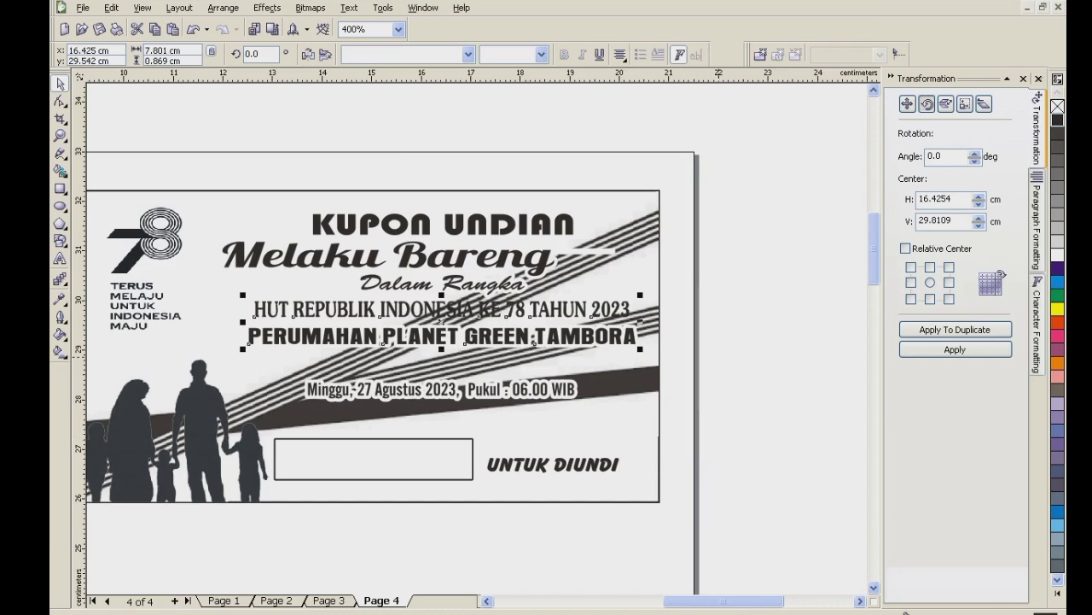
click(718, 357)
drag(443, 312, 407, 311)
key(ctrl+z)
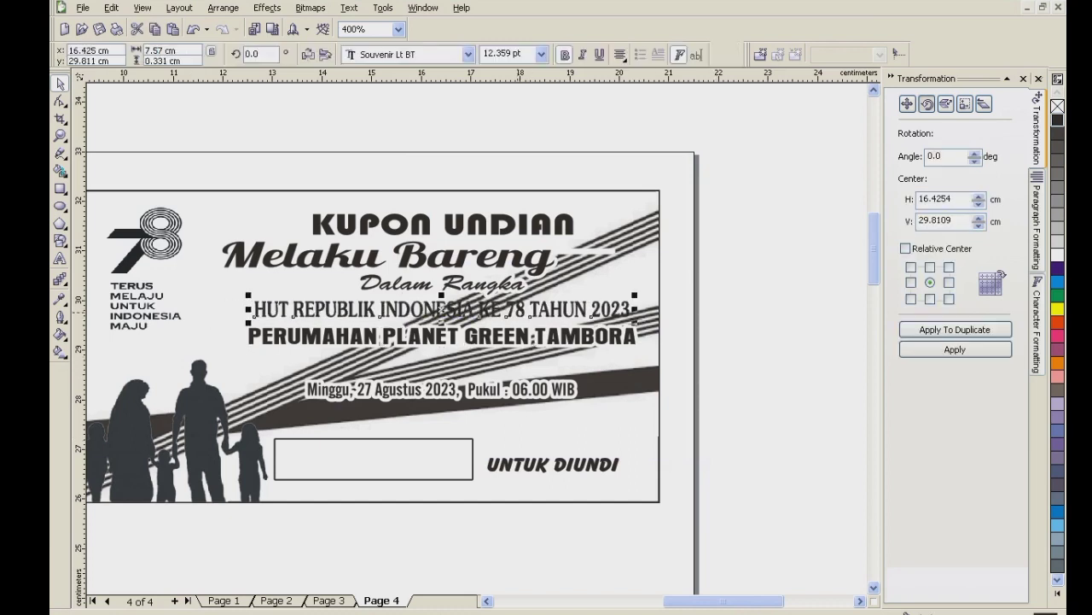
Give the draw stub's "HUT REPUBLIK INDONESIA KE 78 TAHUN 2023" line an 8 pt white outline placed behind its fill.
click(60, 316)
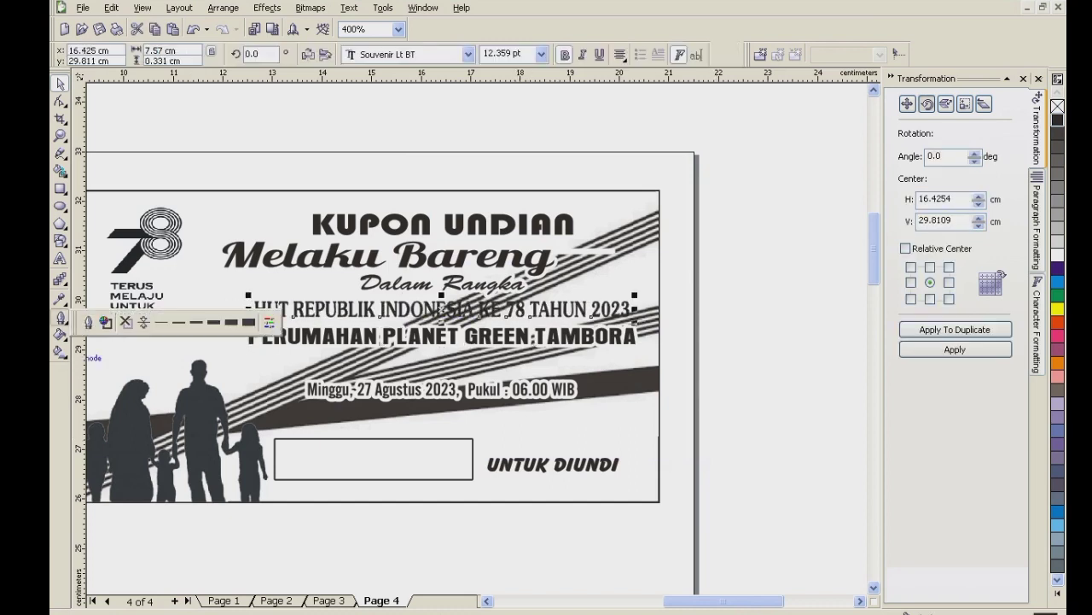
click(87, 320)
click(468, 235)
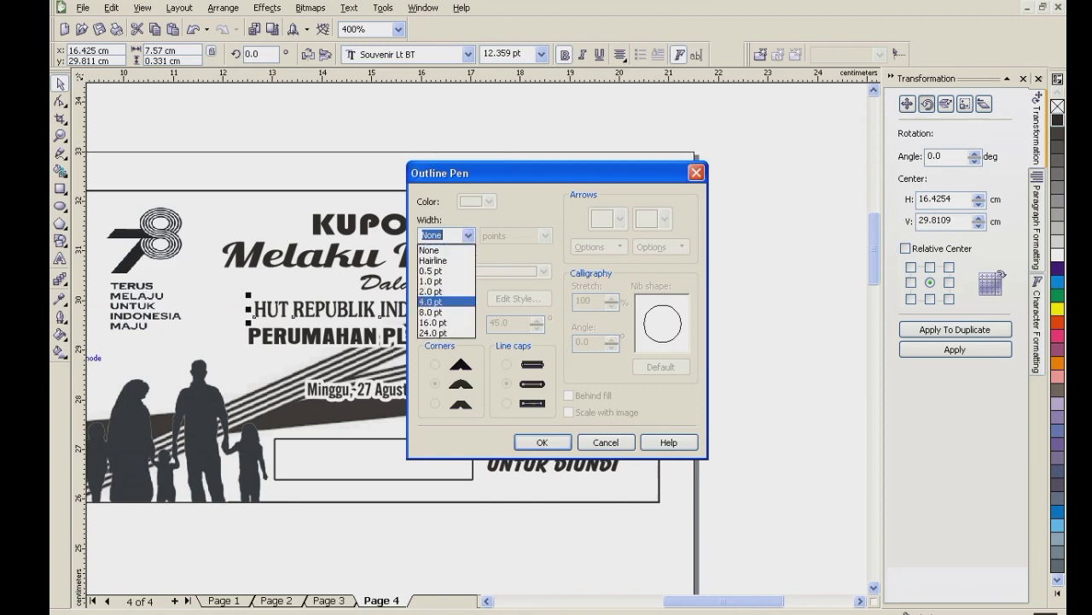
click(437, 313)
click(570, 395)
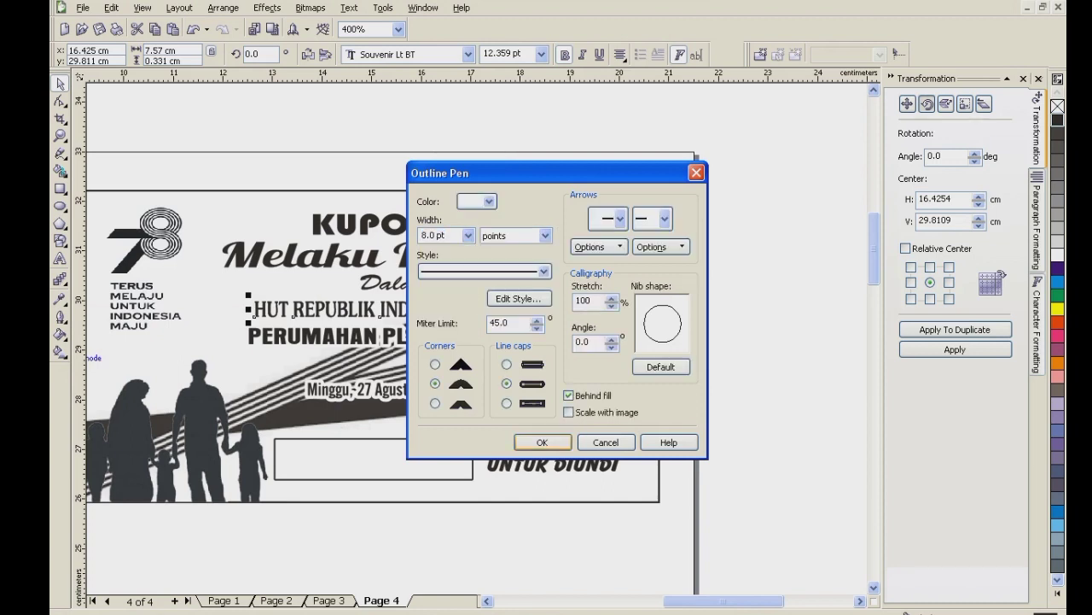
click(542, 441)
key(Escape)
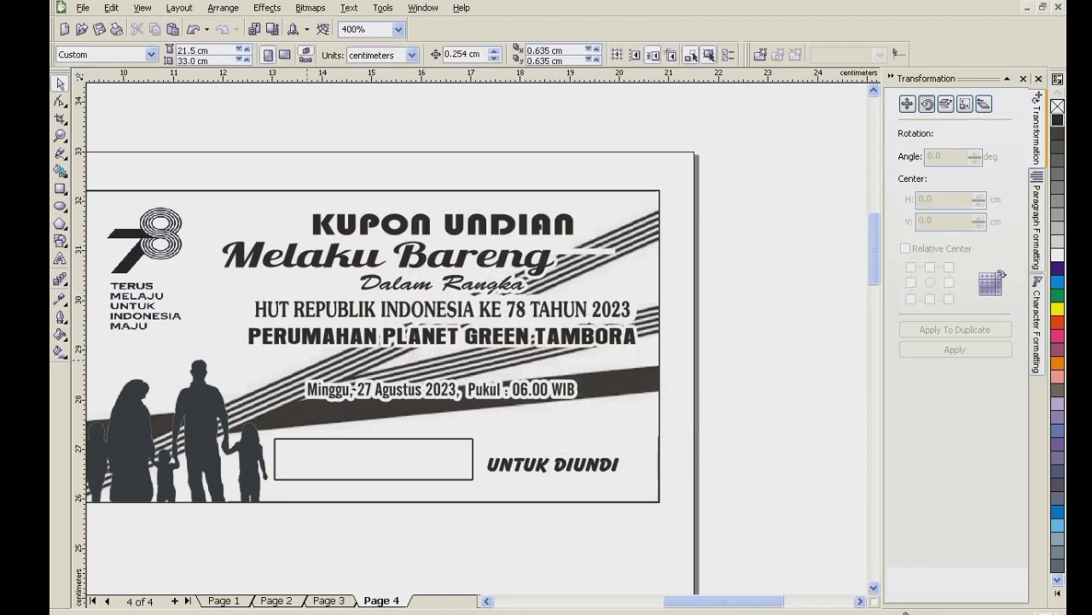
Replace the draw stub's "PERUMAHAN PLANET GREEN TAMBORA" line with a copy of the participant stub's "WARGA GPN" logo.
click(312, 338)
key(Delete)
scroll(333, 394, down, 2)
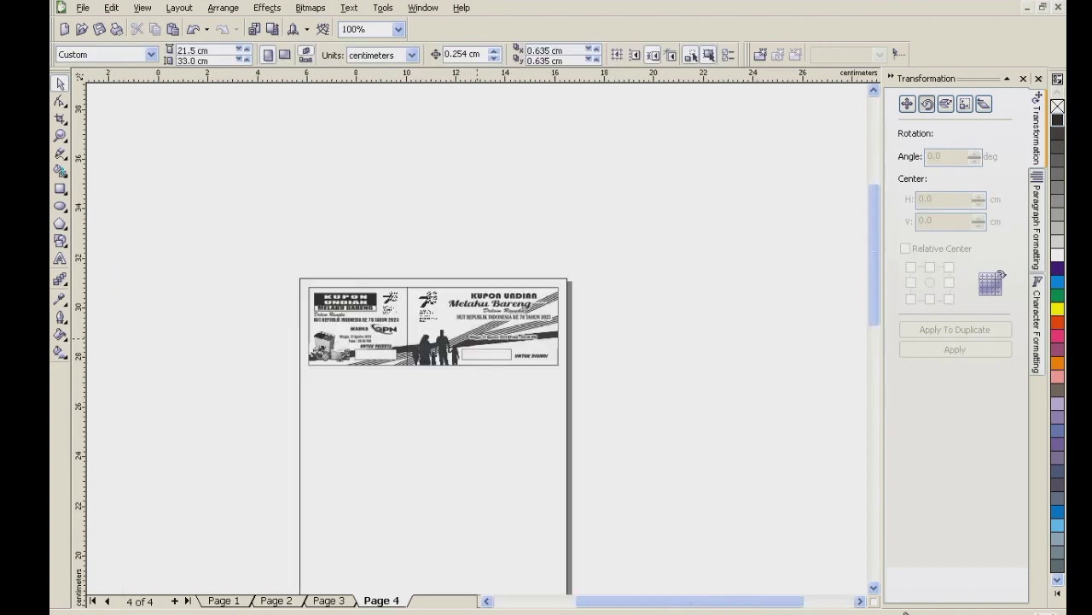
scroll(441, 323, up, 1)
drag(307, 336, 542, 335)
right_click(542, 336)
scroll(546, 337, up, 1)
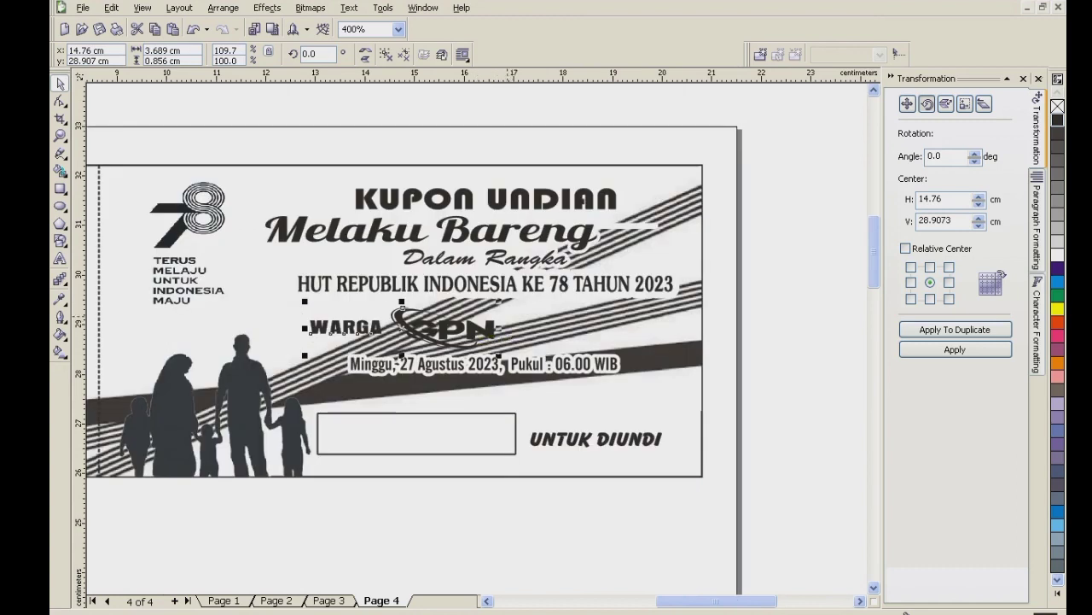
Enlarge the copied "WARGA GPN" logo to about 4.34 cm wide, place it under the HUT line, and shift the date line slightly down.
drag(501, 301, 531, 283)
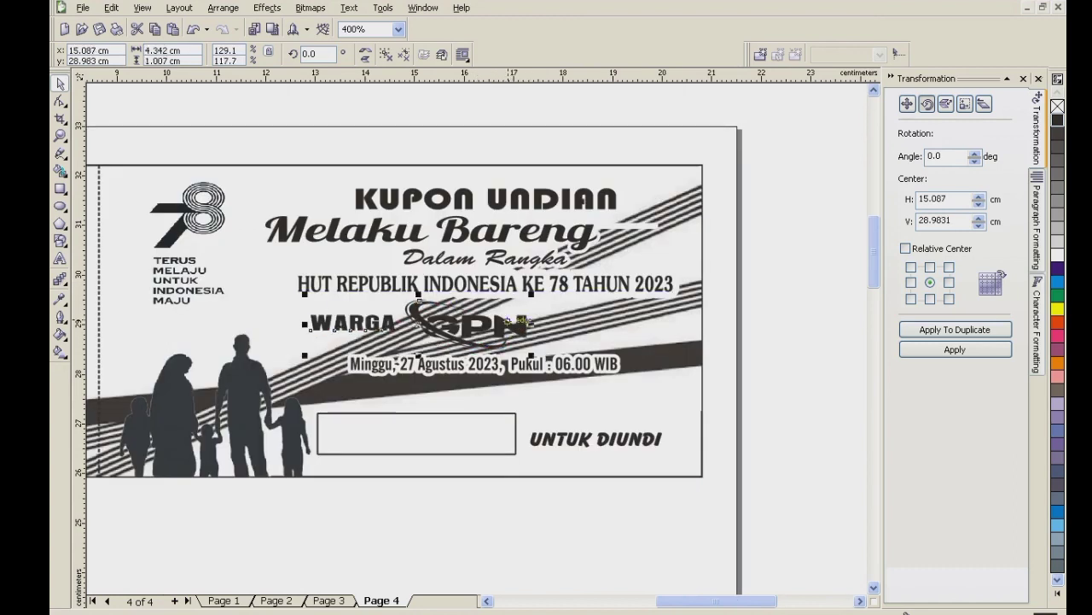
drag(505, 324, 550, 315)
drag(520, 365, 518, 377)
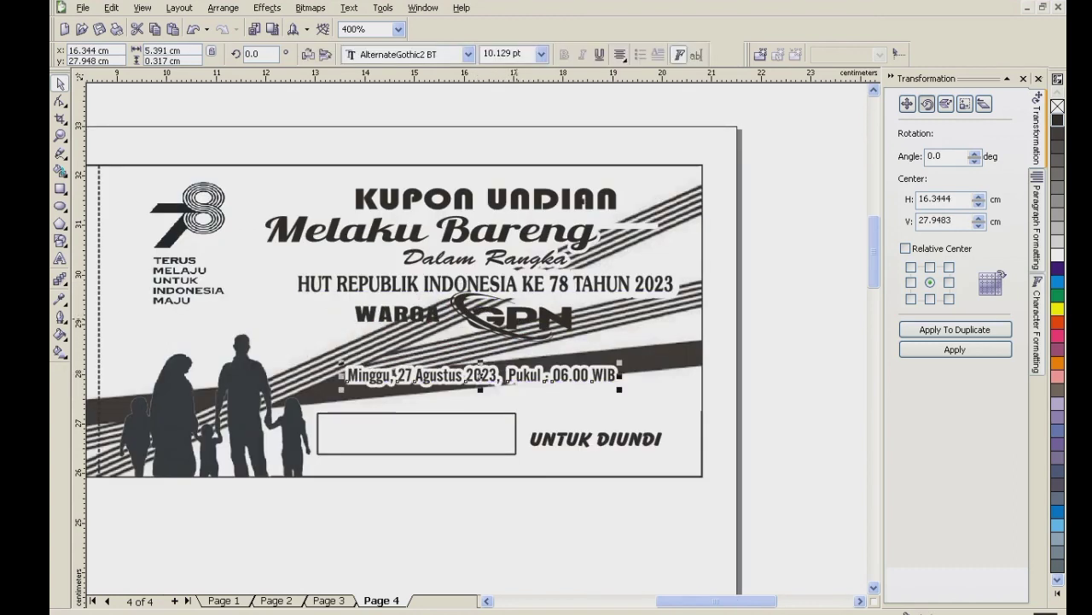
Lower the draw stub's "WARGA GPN" logo slightly and center it horizontally with the "HUT REPUBLIK INDONESIA KE 78 TAHUN 2023" line.
drag(510, 307, 514, 312)
shift+click(514, 285)
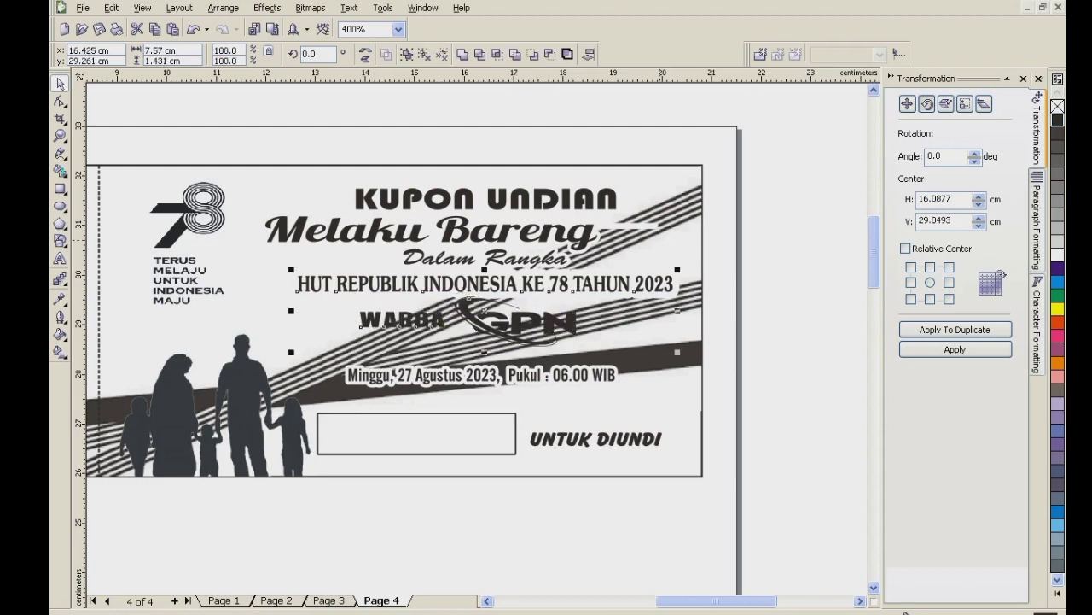
key(c)
Move the draw stub's text lines from "KUPON UNDIAN" through the "WARGA GPN" logo about 0.25 cm to the left.
drag(758, 131, 256, 350)
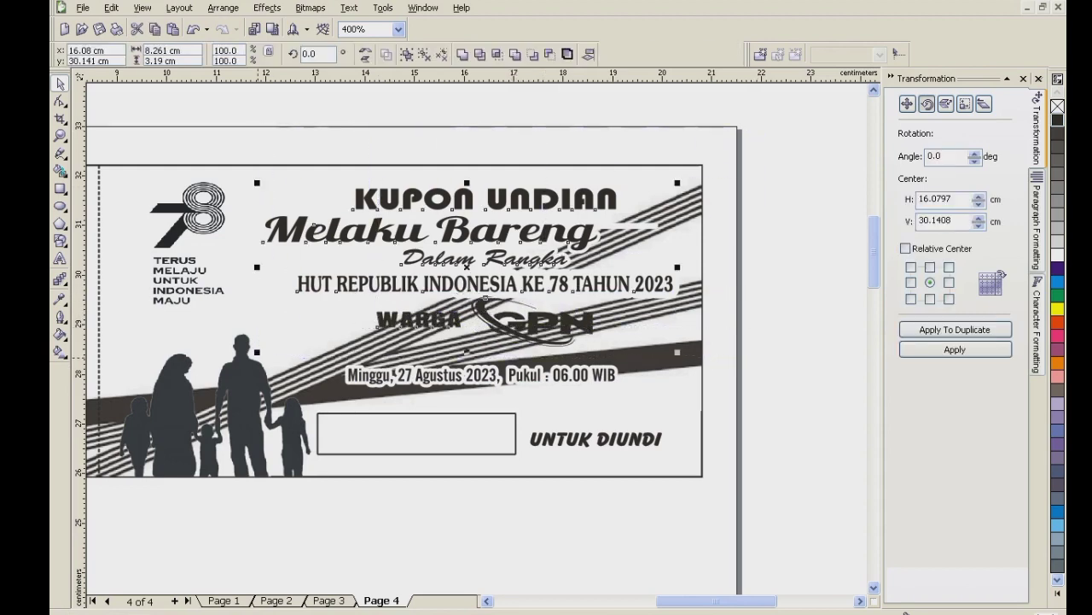
key(Left)
key(Left)
key(Right)
key(Escape)
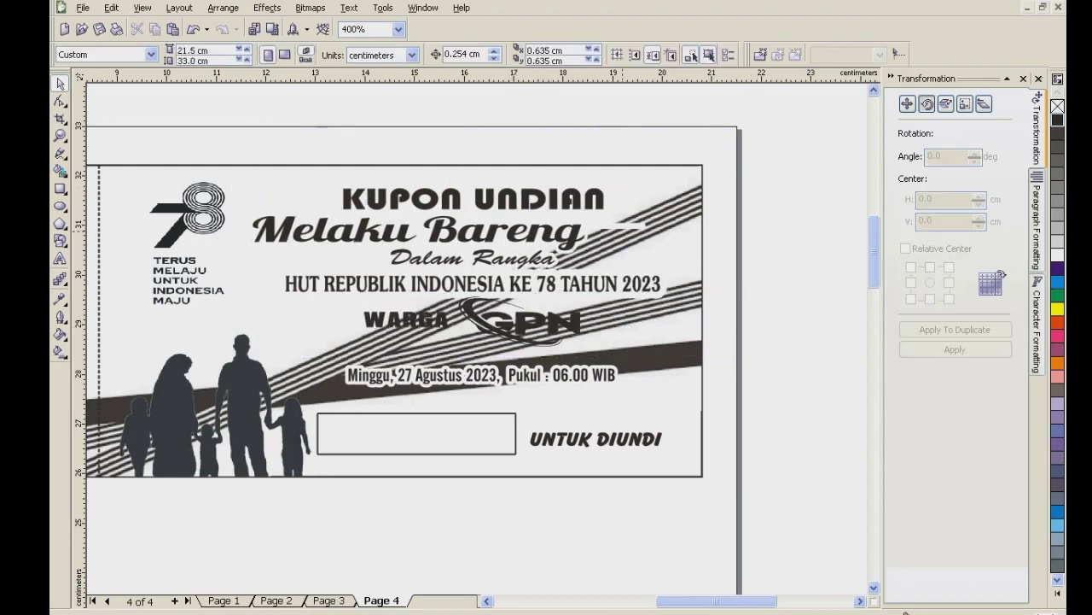
Delete the stray white line running behind the draw stub's "Melaku Bareng" title.
click(623, 226)
click(624, 226)
click(630, 227)
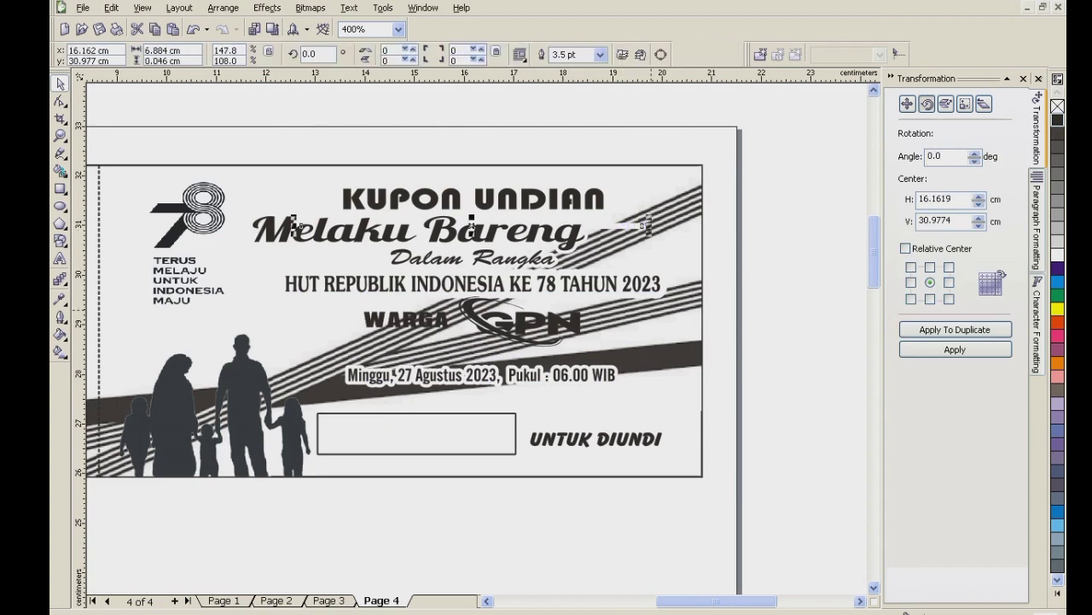
key(Delete)
Shift the draw stub's "KUPON UNDIAN" heading left so it sits roughly centered over "Melaku Bareng".
click(482, 202)
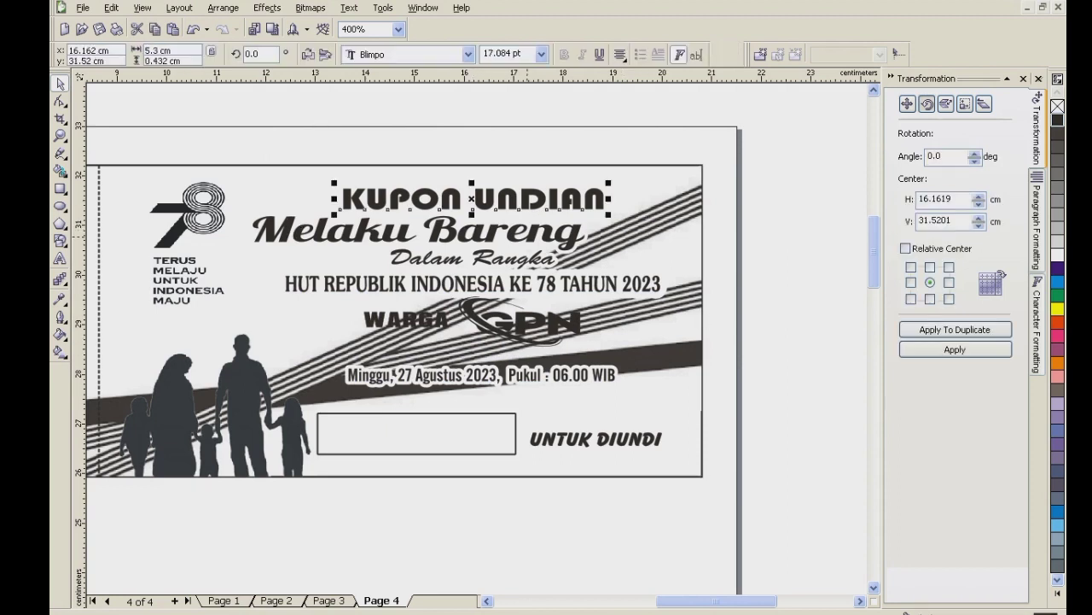
key(Left)
key(Left)
key(Left)
key(Left)
key(Escape)
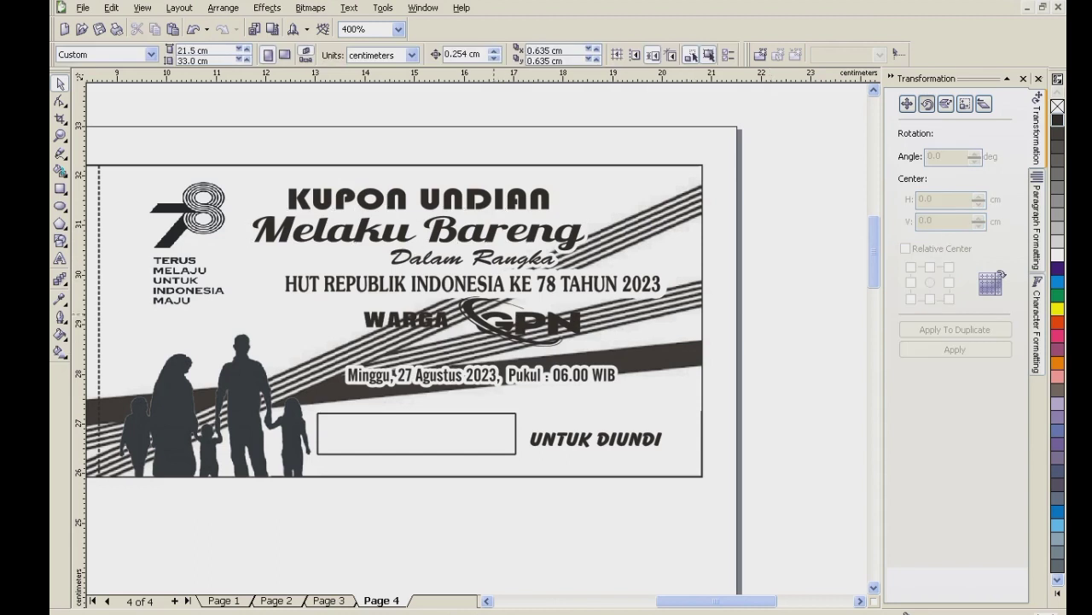
Shift the draw stub's "Dalam Rangka" line left until it starts even with "Melaku Bareng".
click(555, 258)
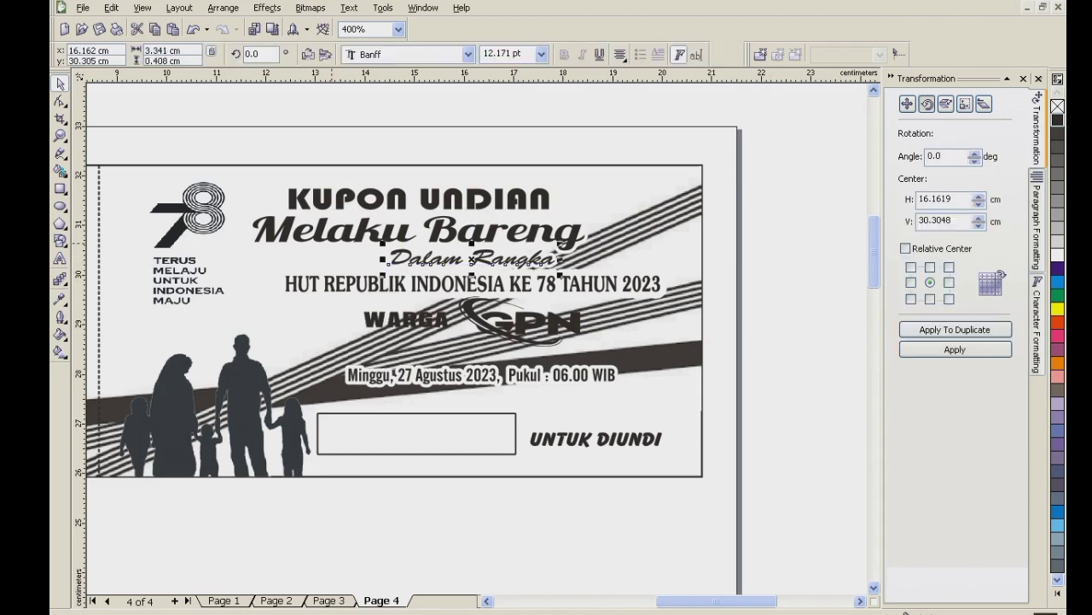
key(Left)
key(Left)
key(Left)
key(Left)
key(Left)
key(Left)
key(Left)
key(Left)
key(Left)
key(Left)
key(Escape)
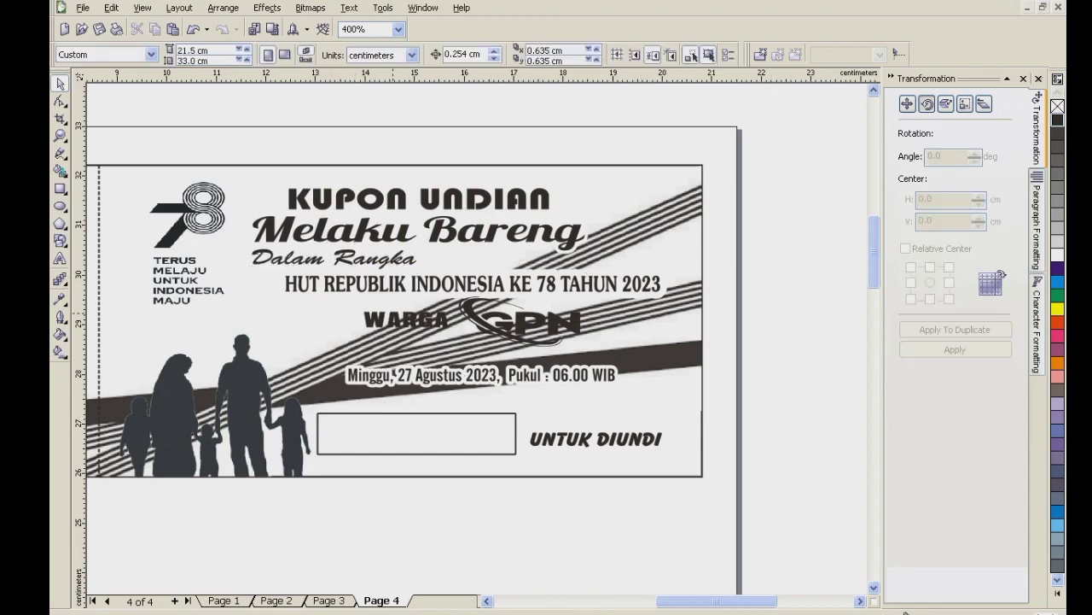
Move the draw stub's "HUT REPUBLIK INDONESIA" line and "WARGA GPN" logo together about 0.13 cm down.
drag(774, 254, 266, 356)
key(Down)
key(Down)
key(Right)
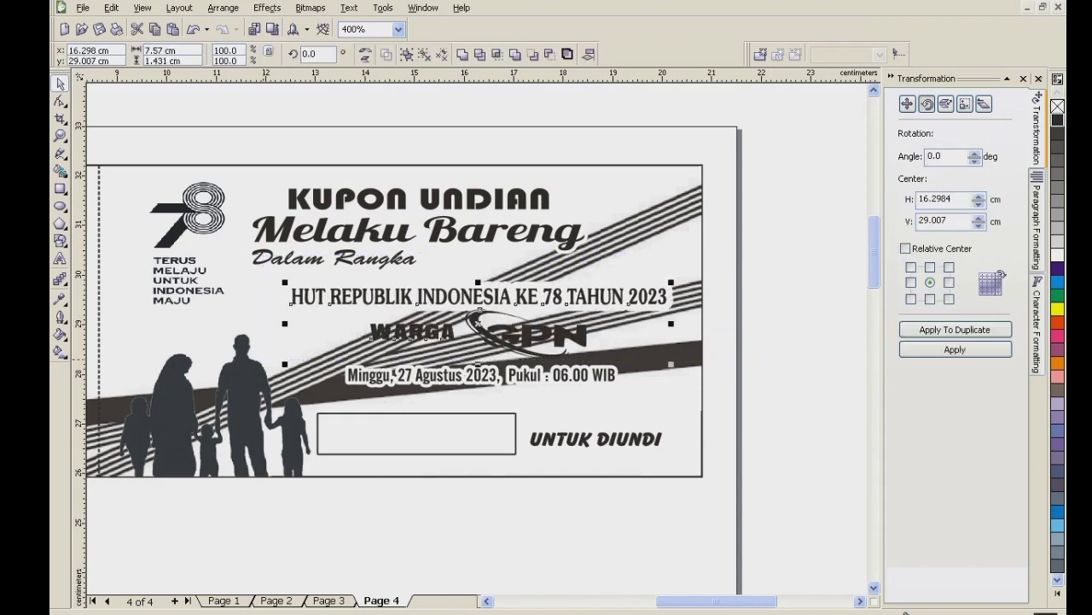
key(Left)
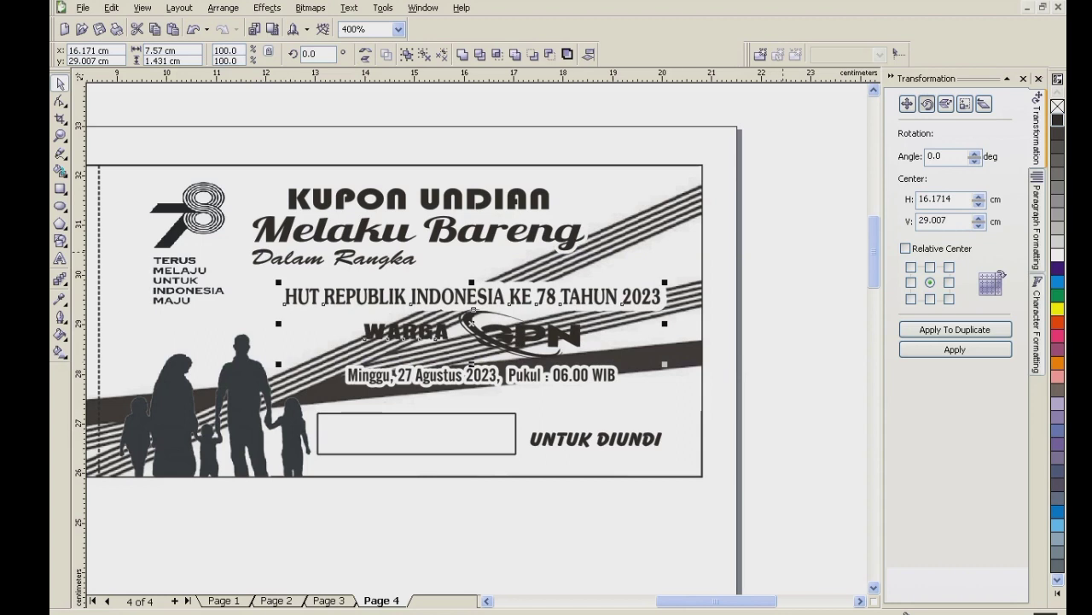
key(Up)
key(Escape)
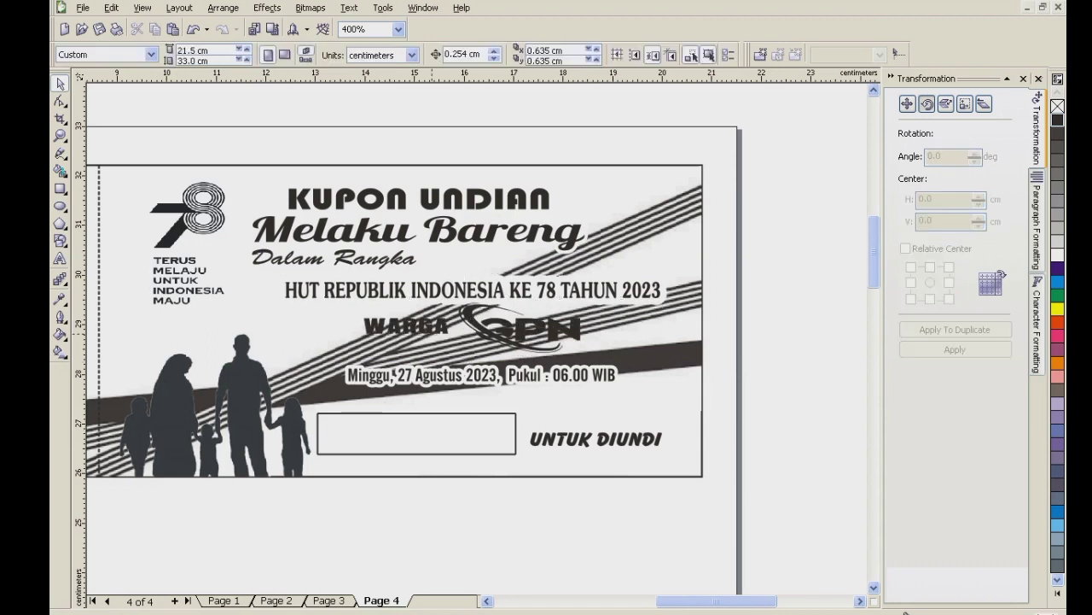
Center "KUPON UNDIAN", "Melaku Bareng" and "Dalam Rangka" horizontally over the draw stub's HUT line and nudge "Dalam Rangka" slightly down.
scroll(432, 313, down, 1)
scroll(477, 338, up, 1)
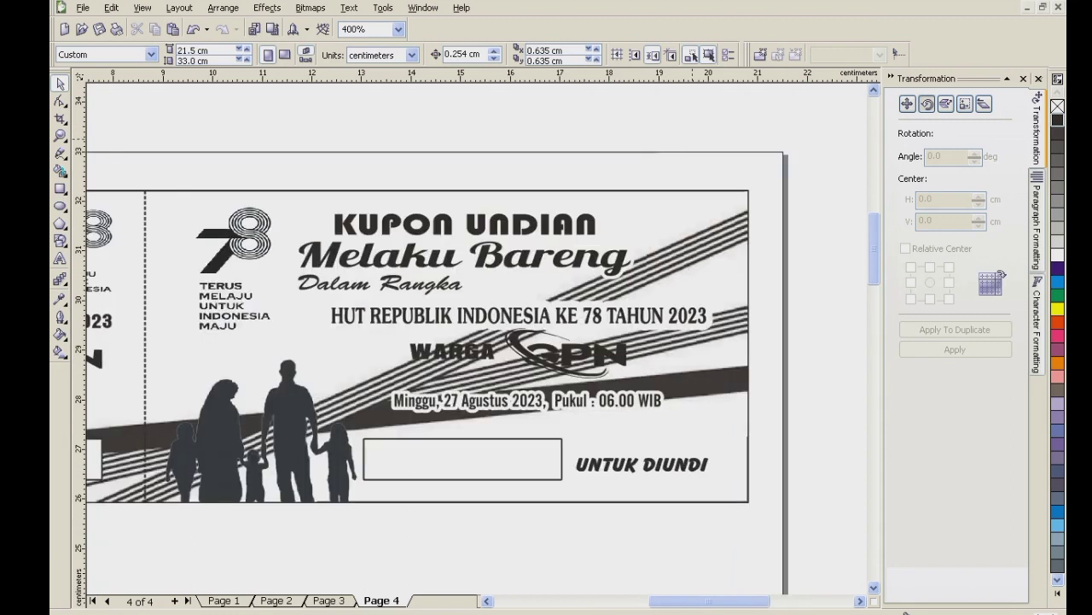
drag(692, 138, 249, 308)
shift+click(440, 316)
key(c)
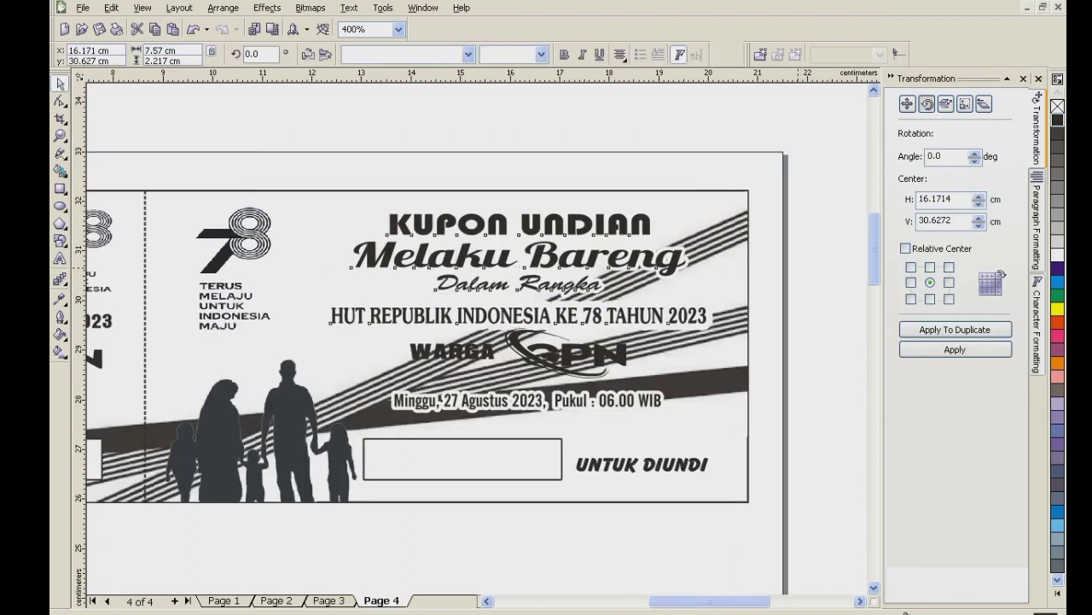
key(Escape)
click(506, 286)
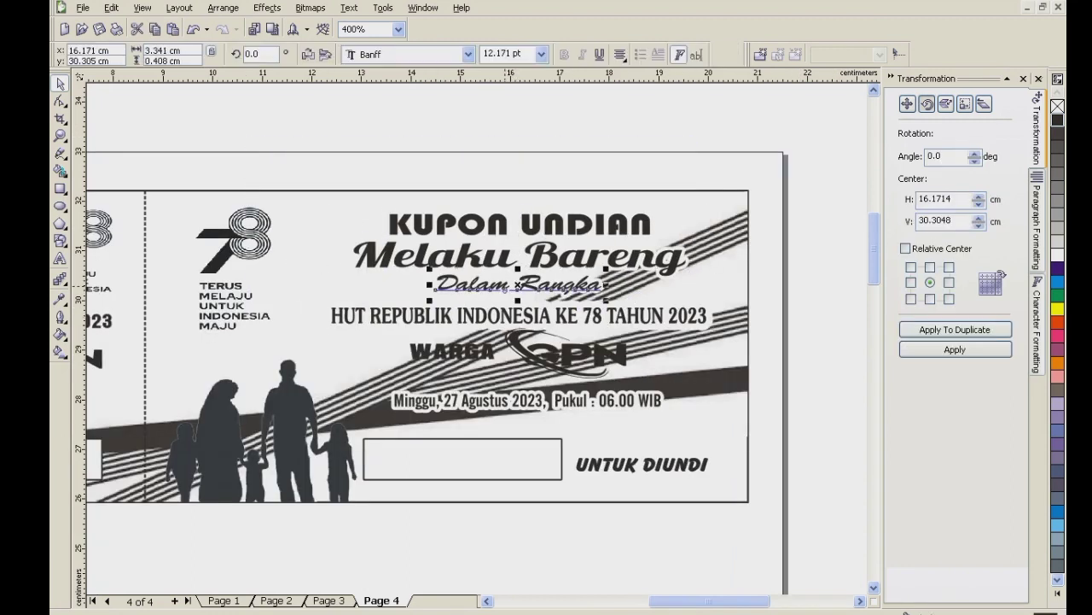
key(Down)
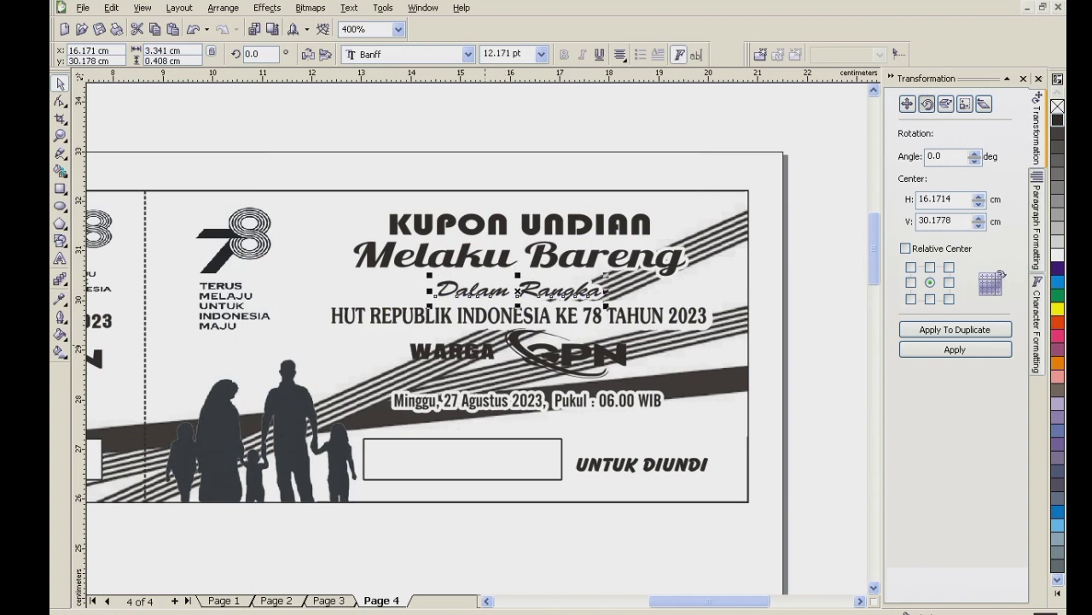
Give the draw stub's "WARGA GPN" logo a 16 pt white outline behind its fill, with round corners and line caps.
click(520, 346)
click(60, 316)
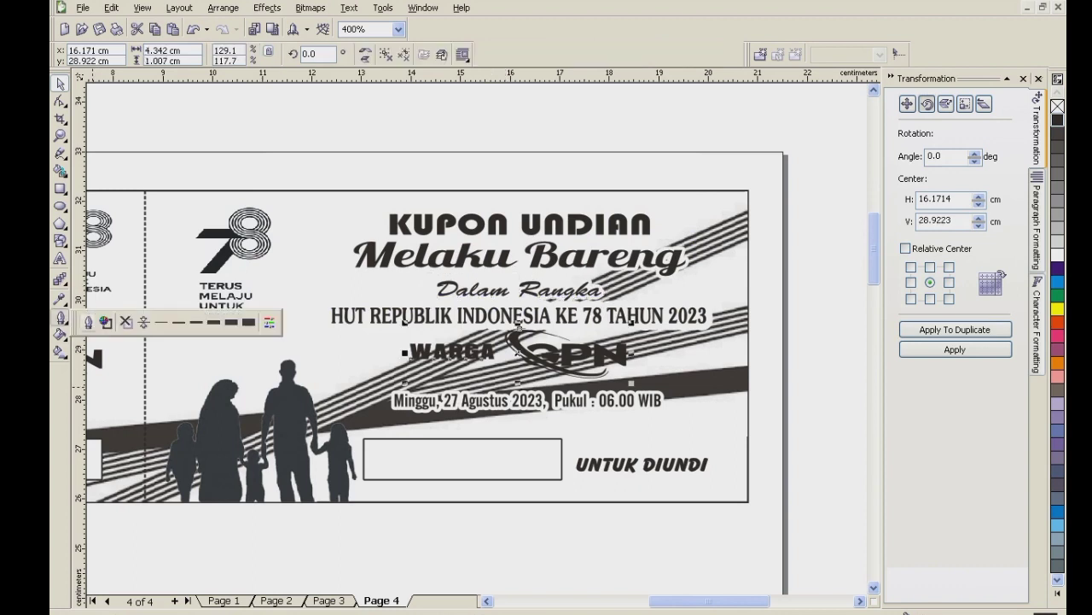
click(88, 321)
click(469, 235)
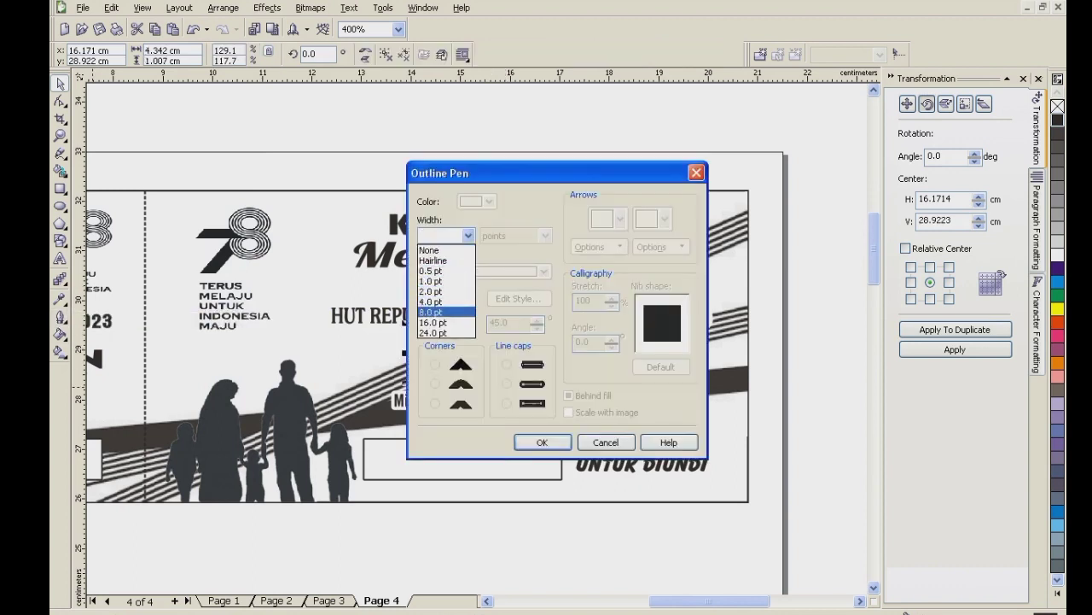
click(442, 322)
click(489, 202)
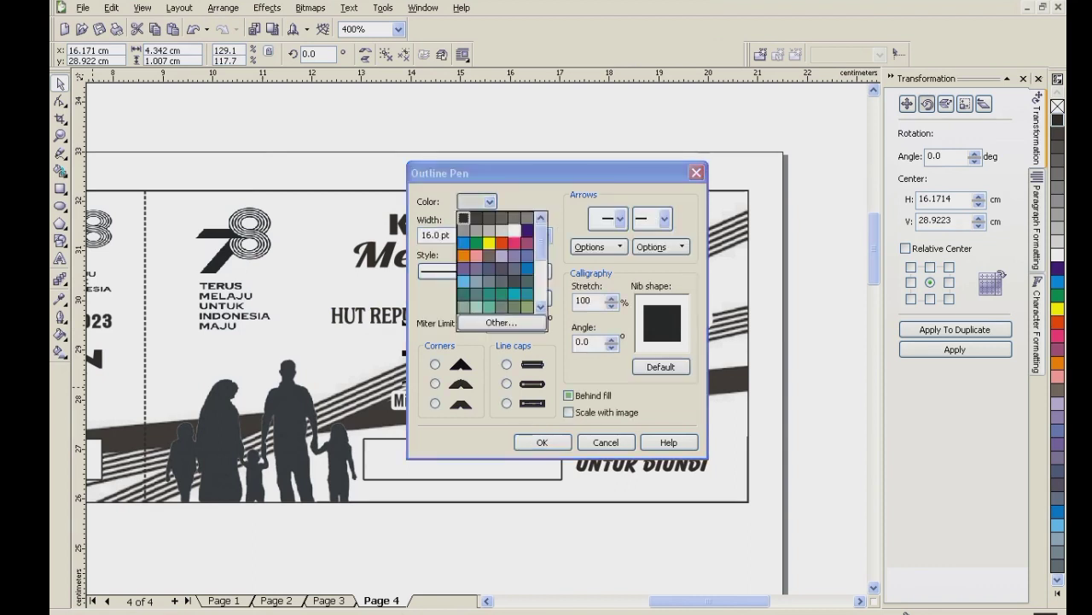
click(514, 231)
click(568, 395)
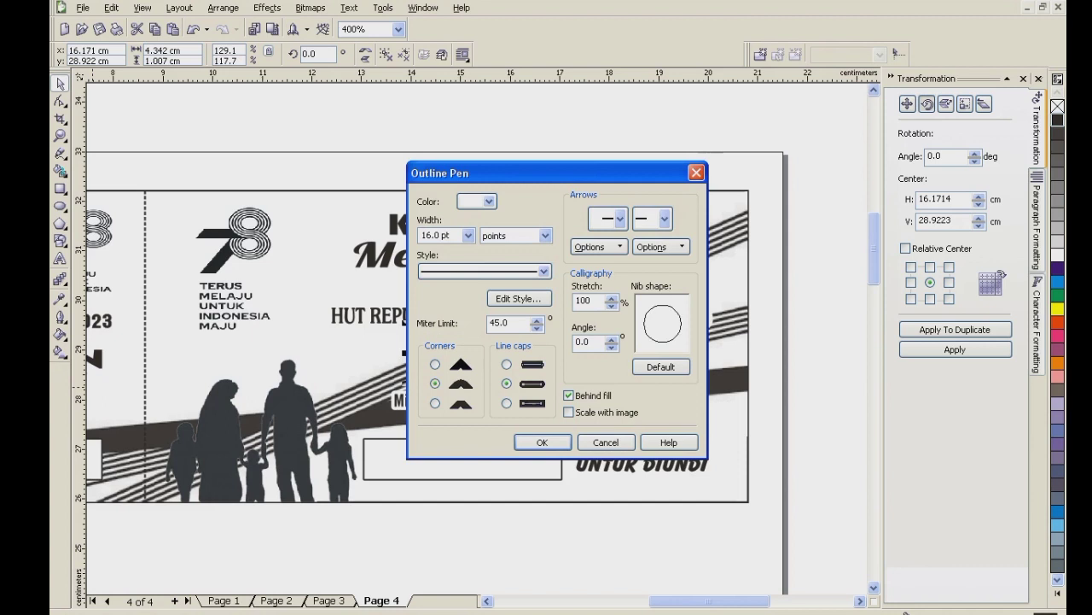
click(542, 442)
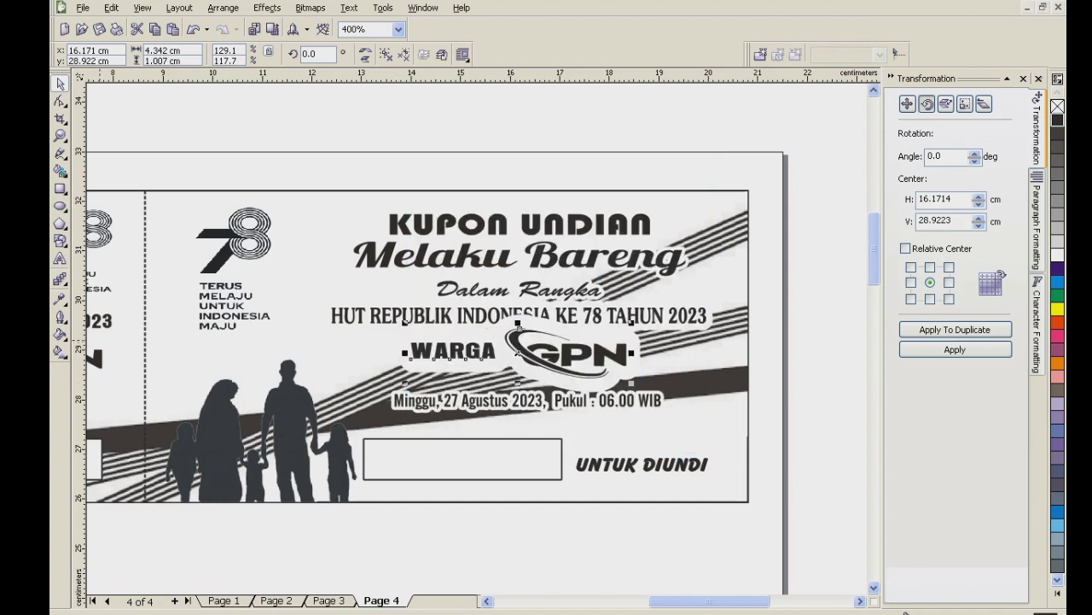
Reduce the "WARGA GPN" logo's white outline width to 2 pt.
click(59, 317)
click(89, 322)
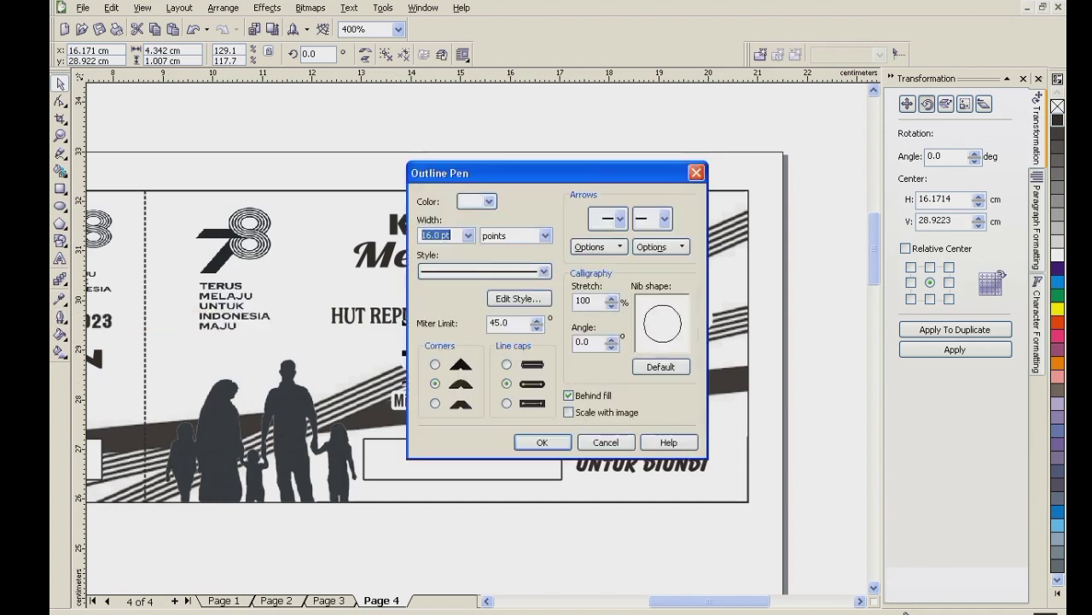
key(Return)
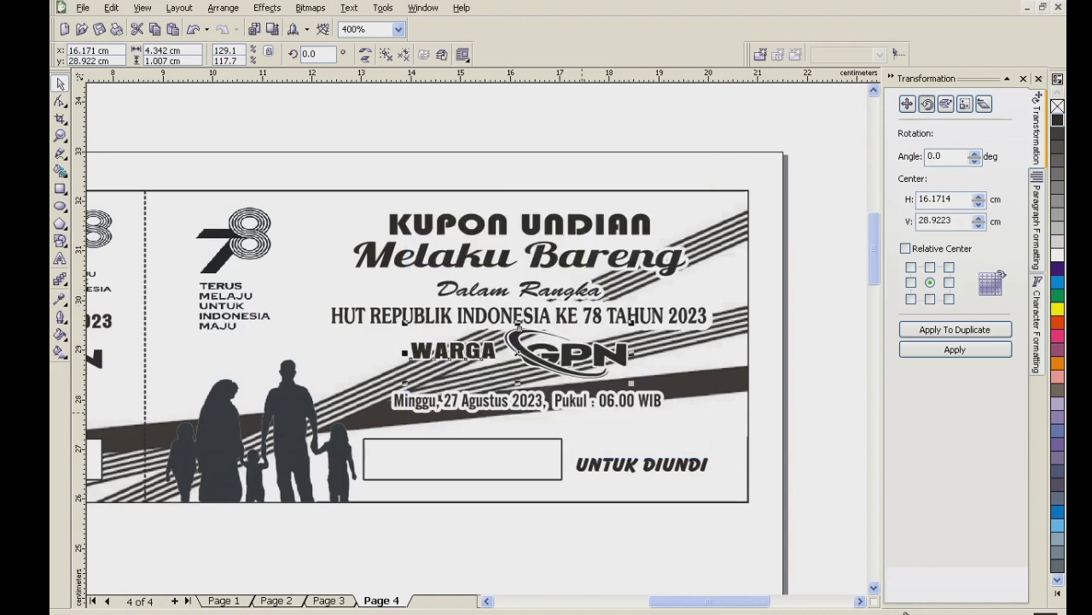
Set the draw stub's "WARGA GPN" logo outline width to 3 pt.
click(59, 317)
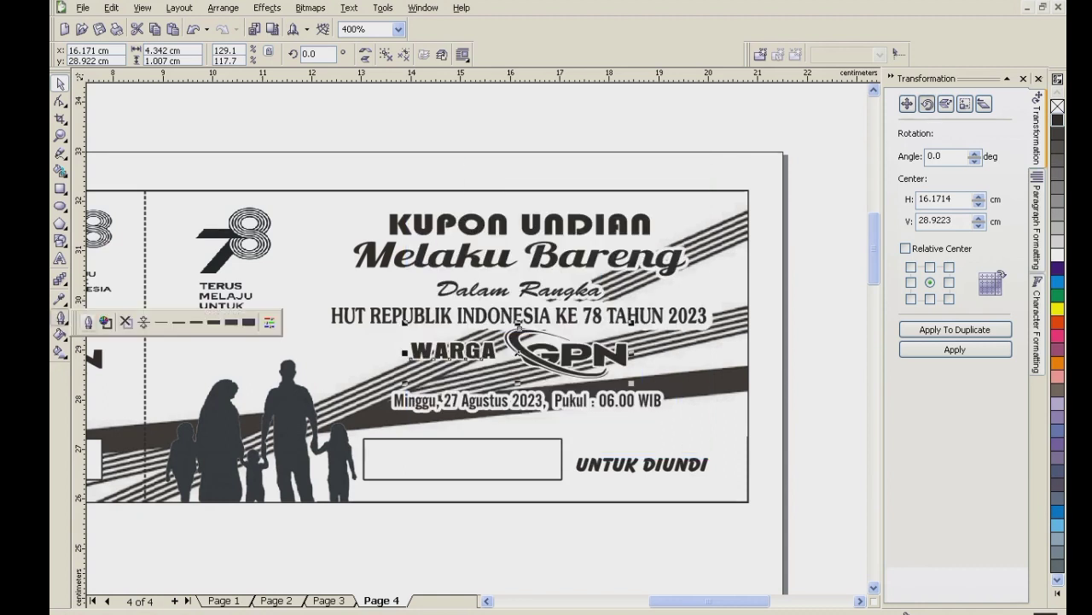
click(89, 322)
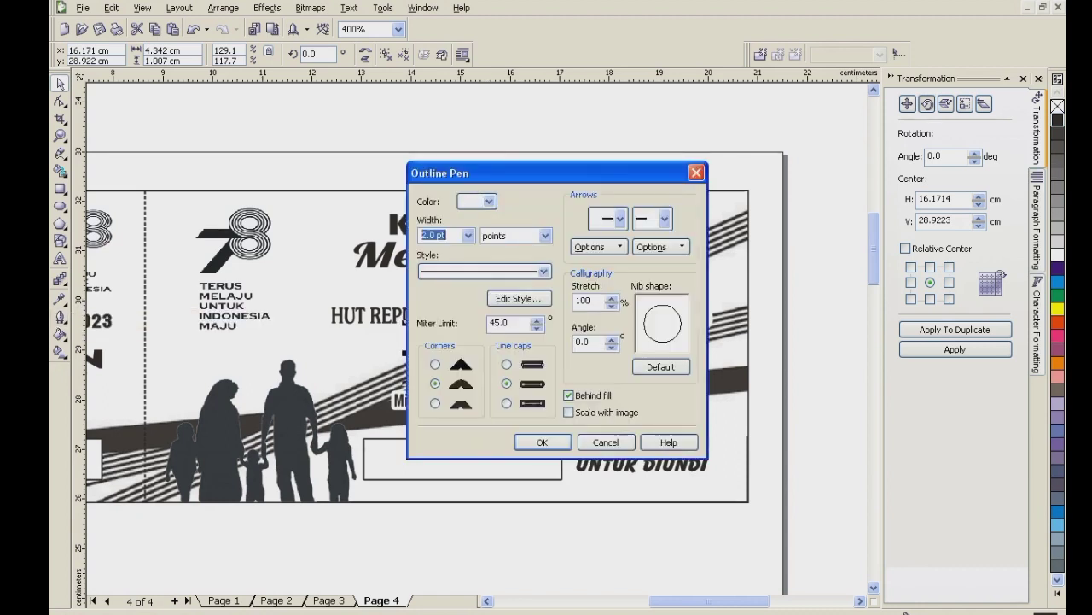
text(3)
key(Return)
key(Escape)
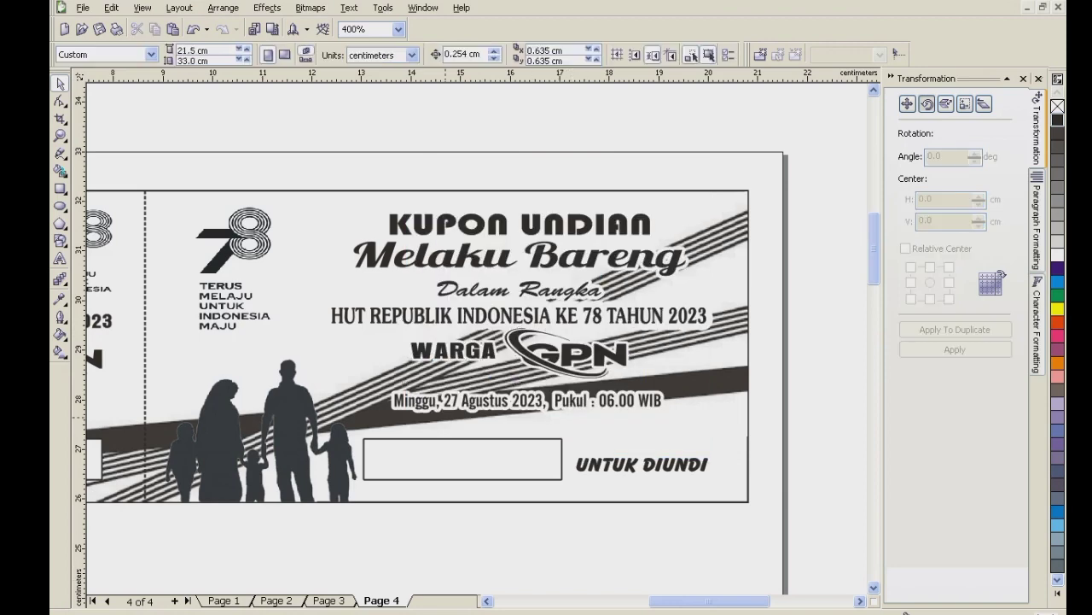
Trace the family silhouette bitmap into vector shapes as a detailed logo, with background removal set to a specified color.
scroll(510, 257, down, 1)
scroll(336, 369, up, 1)
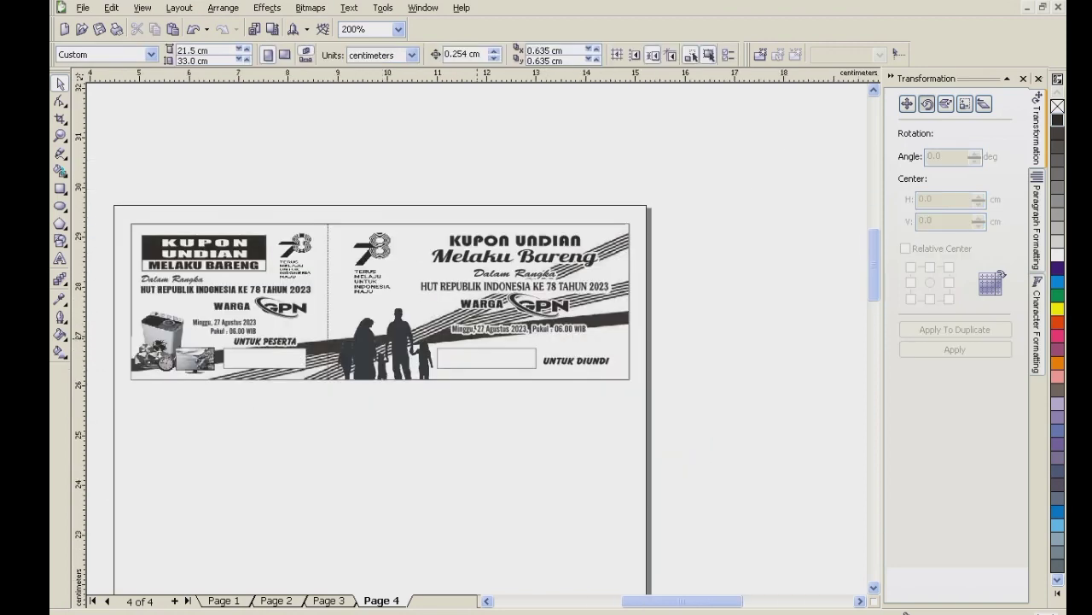
click(457, 324)
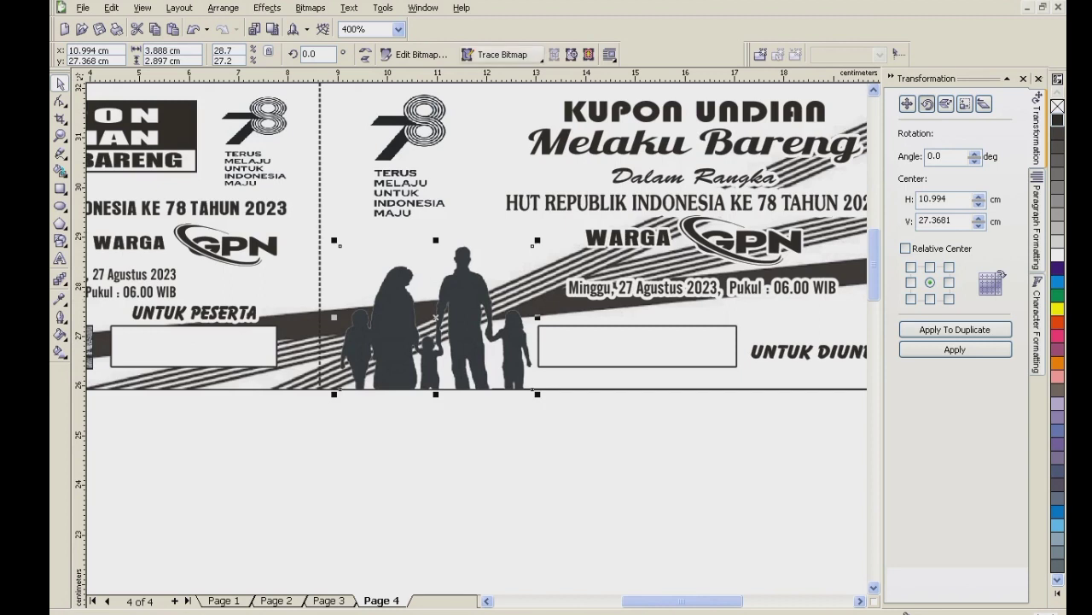
click(502, 54)
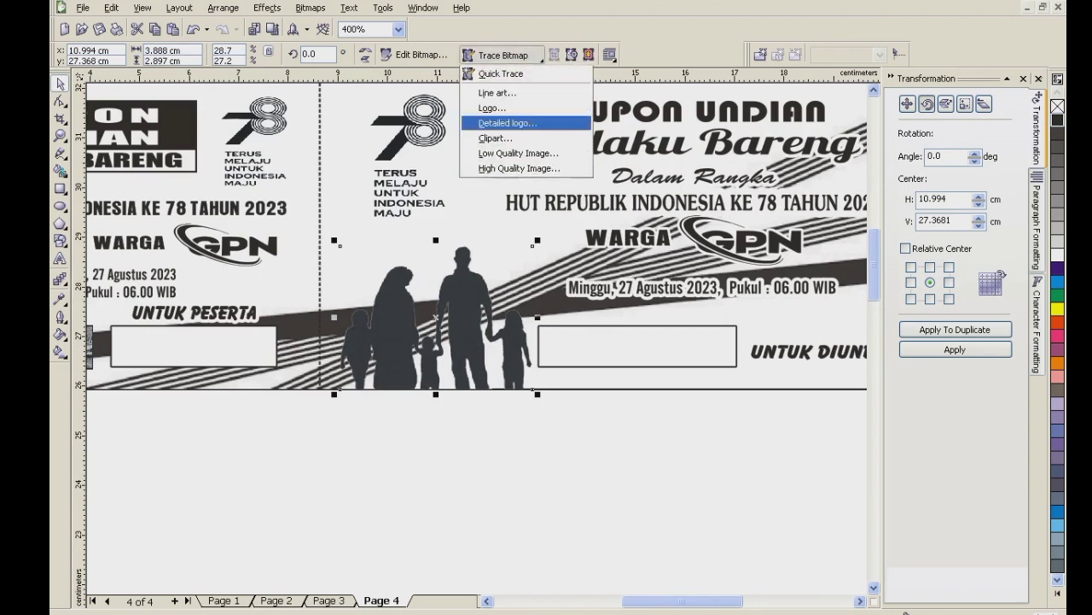
click(508, 122)
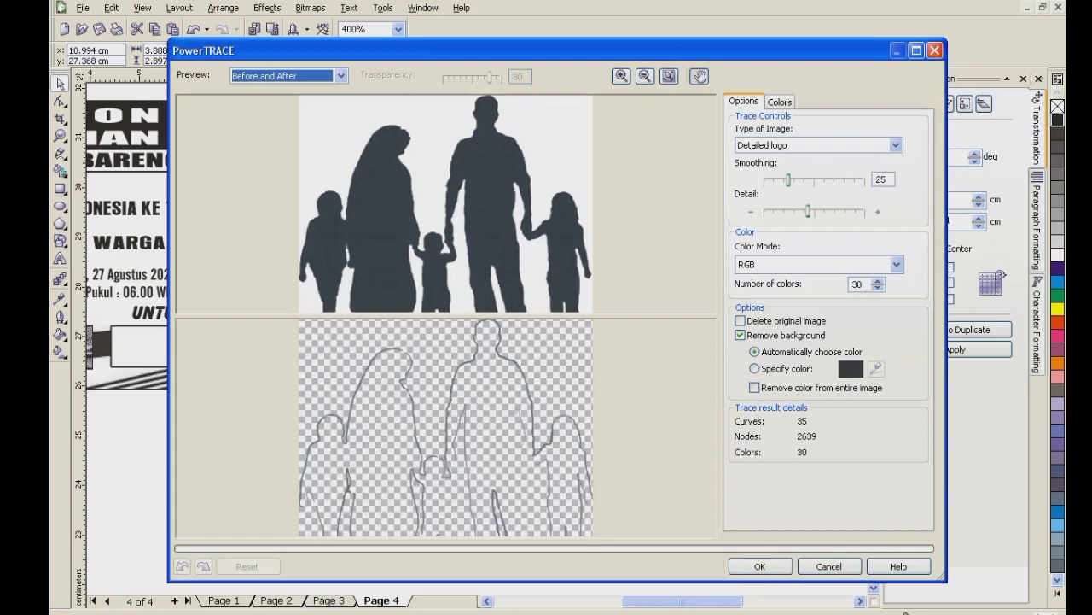
click(754, 368)
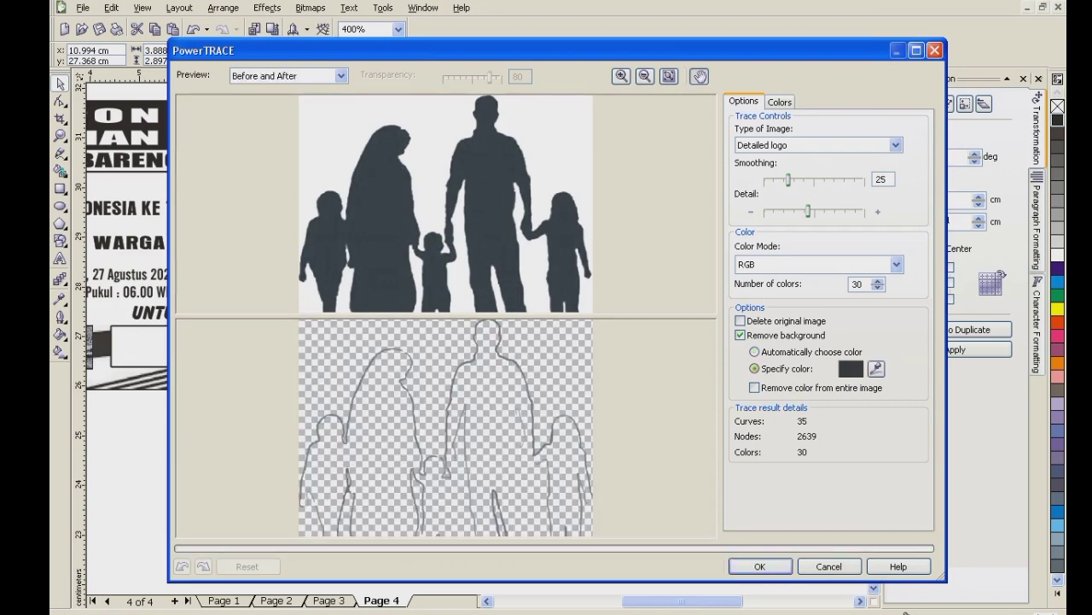
click(759, 566)
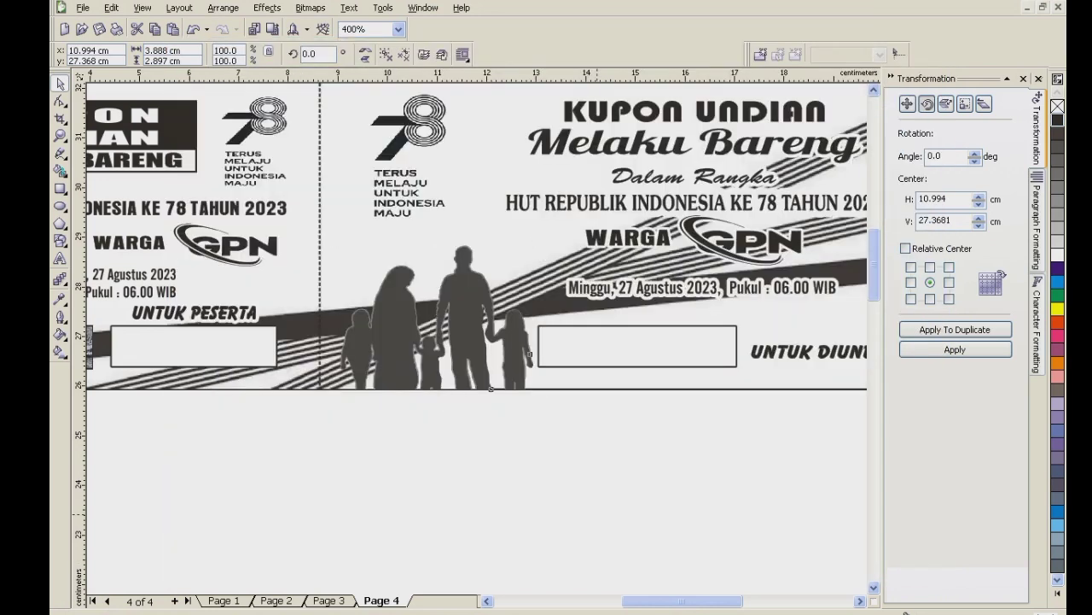
Delete the original family bitmap behind the trace and fill the traced silhouette black.
click(475, 305)
key(Delete)
click(475, 305)
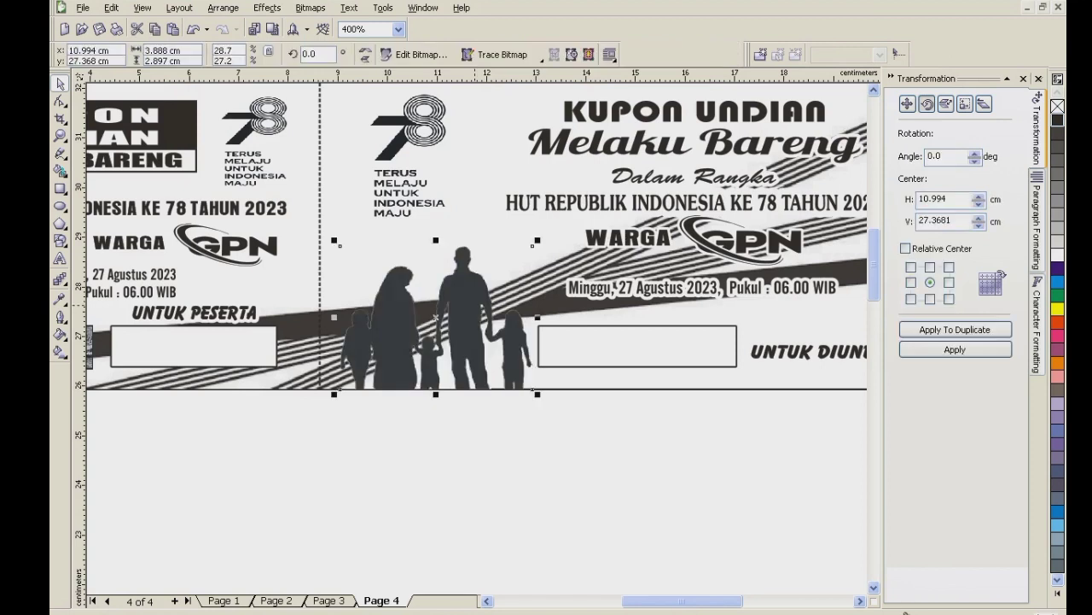
key(Delete)
key(ctrl+z)
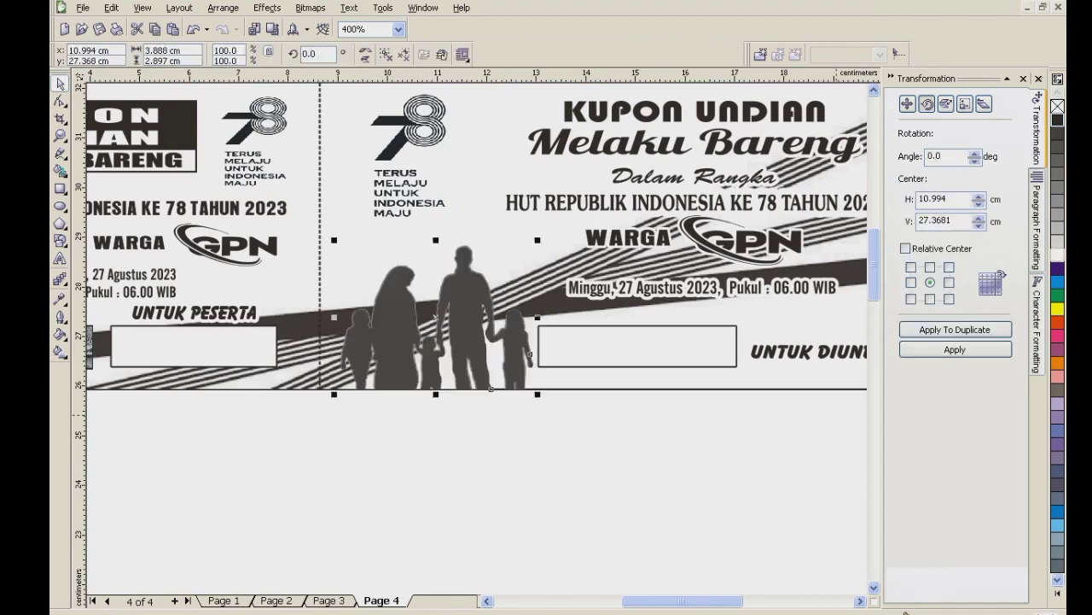
key(ctrl+z)
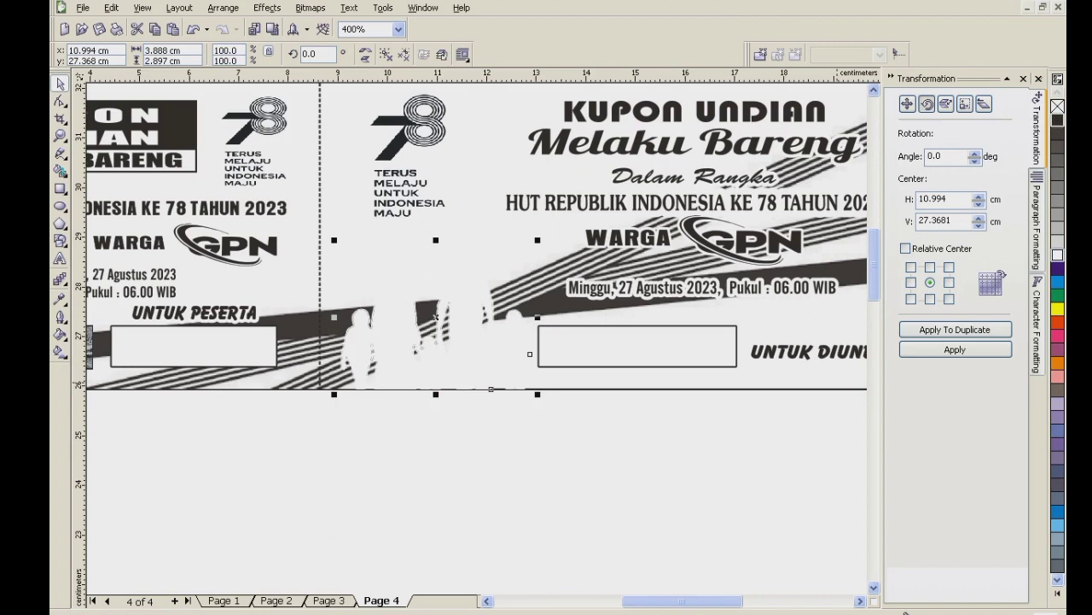
click(1058, 120)
Give the traced family silhouette a 4 pt white outline behind its fill, with round corners and line caps.
click(59, 316)
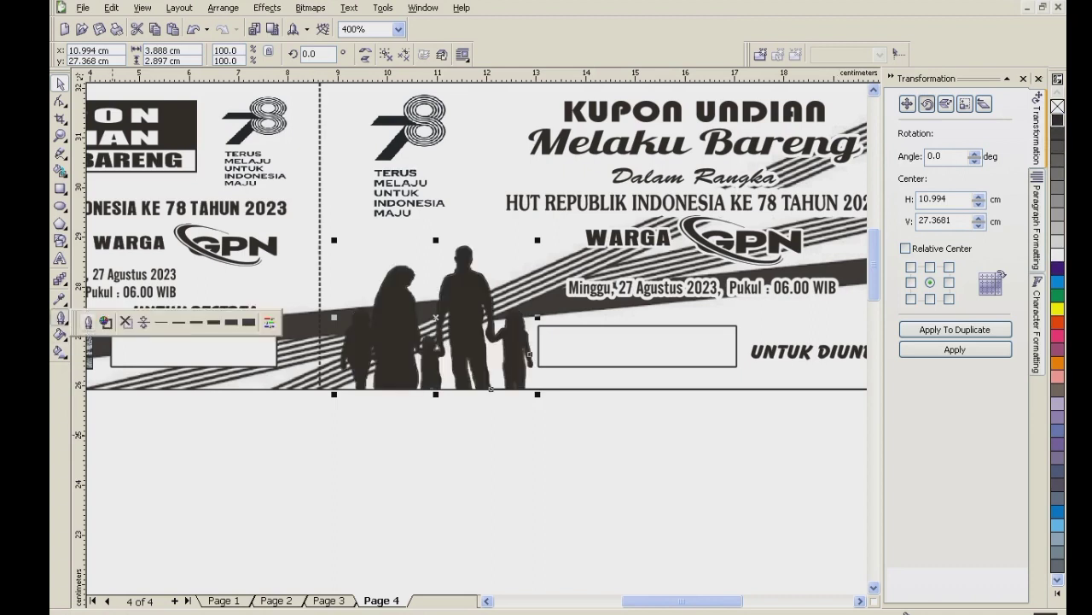
click(87, 321)
click(468, 235)
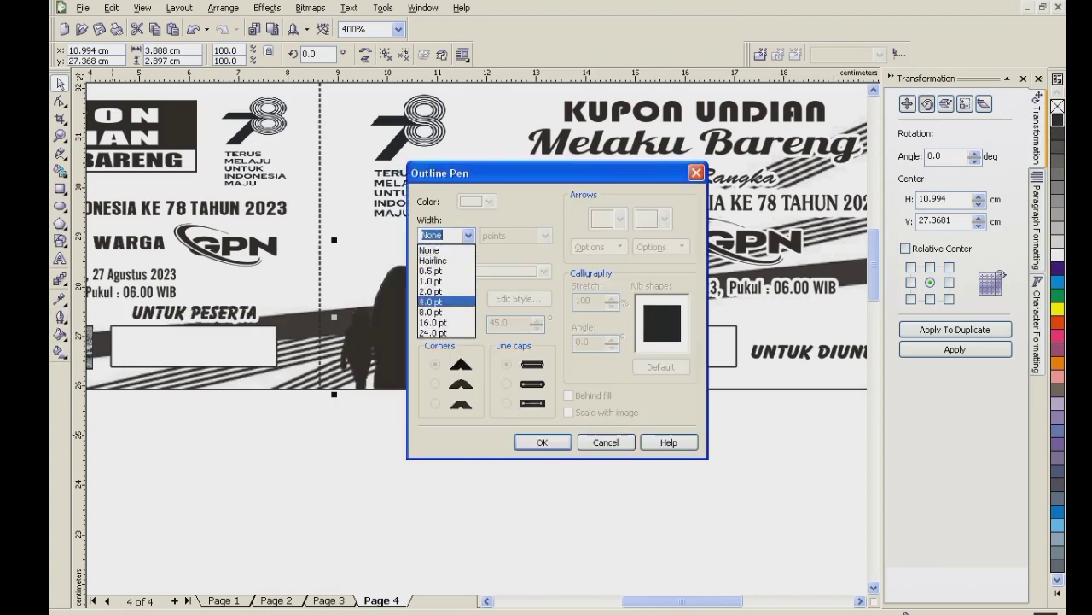
click(444, 301)
click(478, 201)
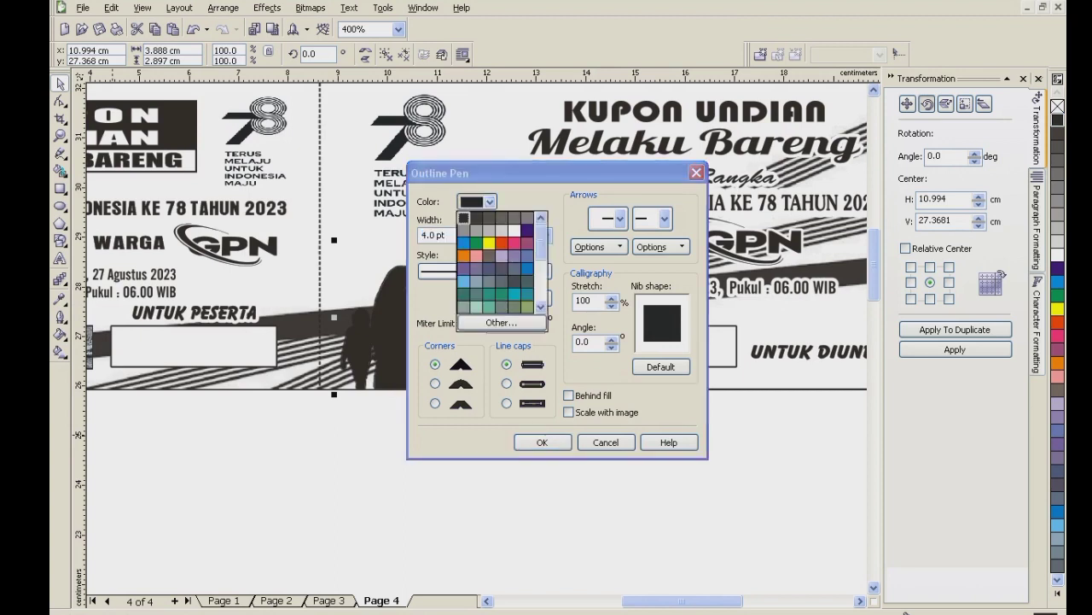
click(514, 231)
click(569, 395)
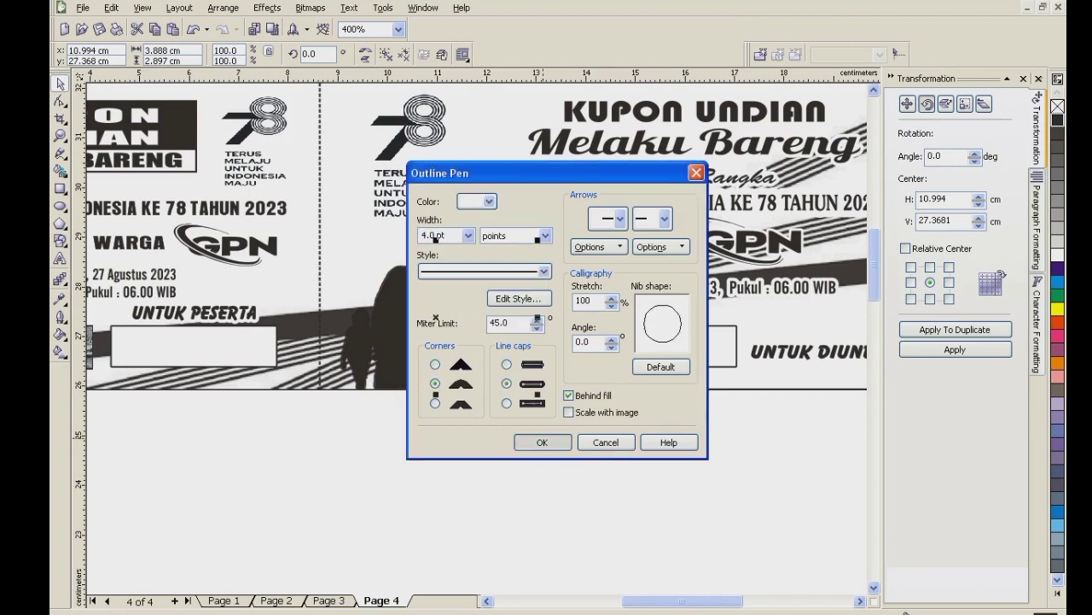
click(542, 443)
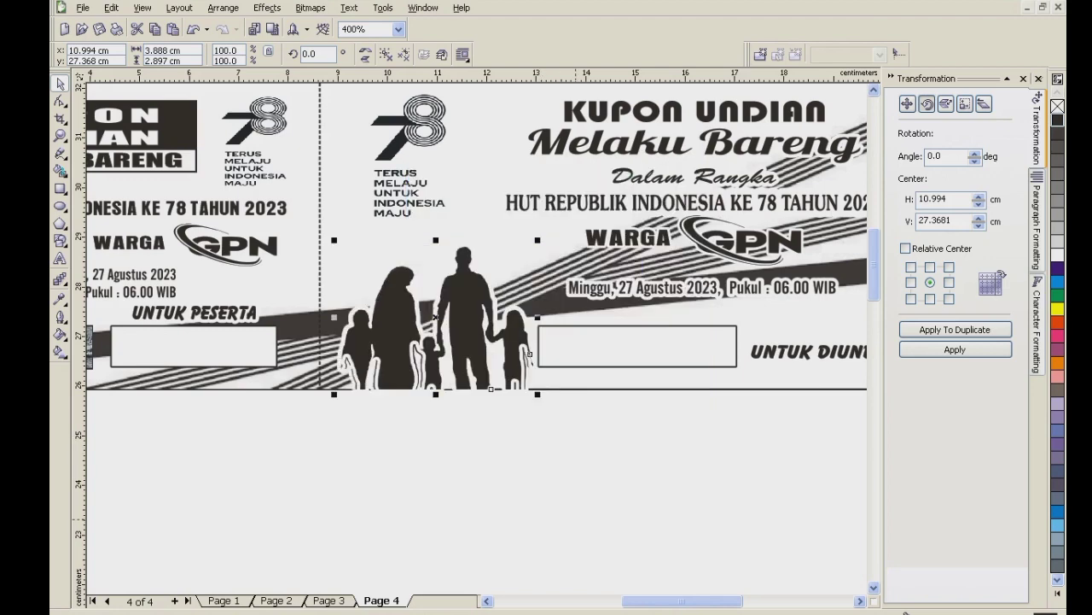
click(576, 519)
Try ungrouping the traced silhouette to shift the rightmost child's inner pieces, and undo back through the white outline.
scroll(480, 368, up, 1)
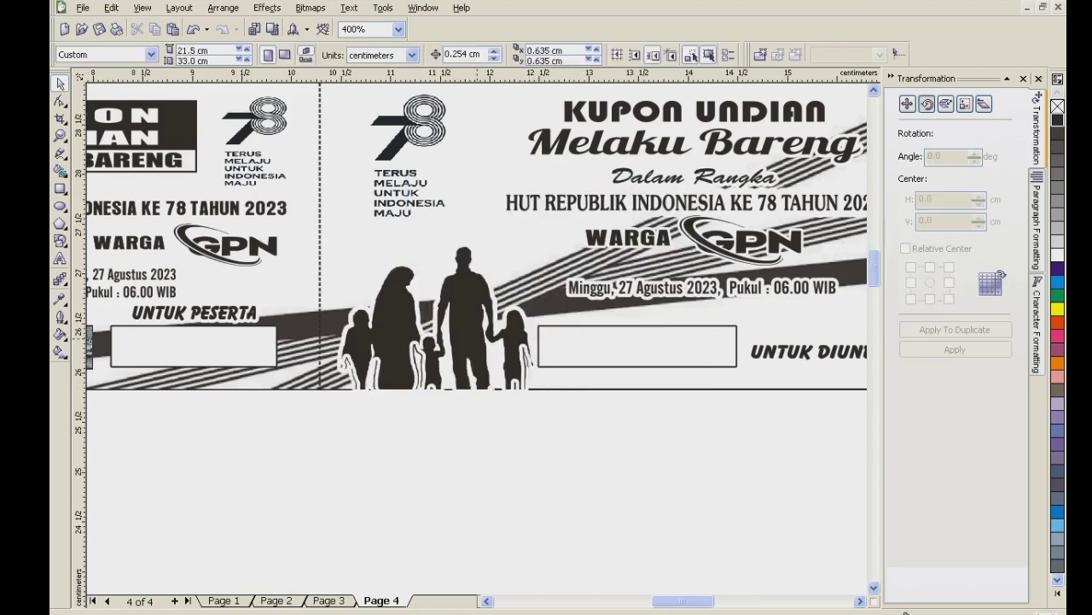
click(475, 343)
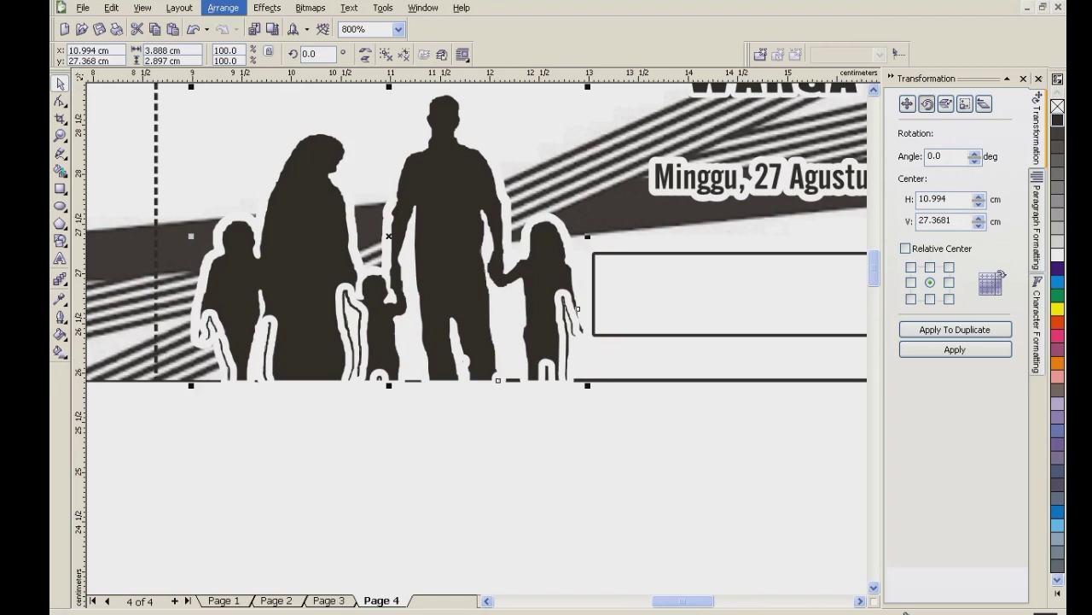
click(222, 7)
click(223, 124)
drag(623, 500, 526, 273)
key(Up)
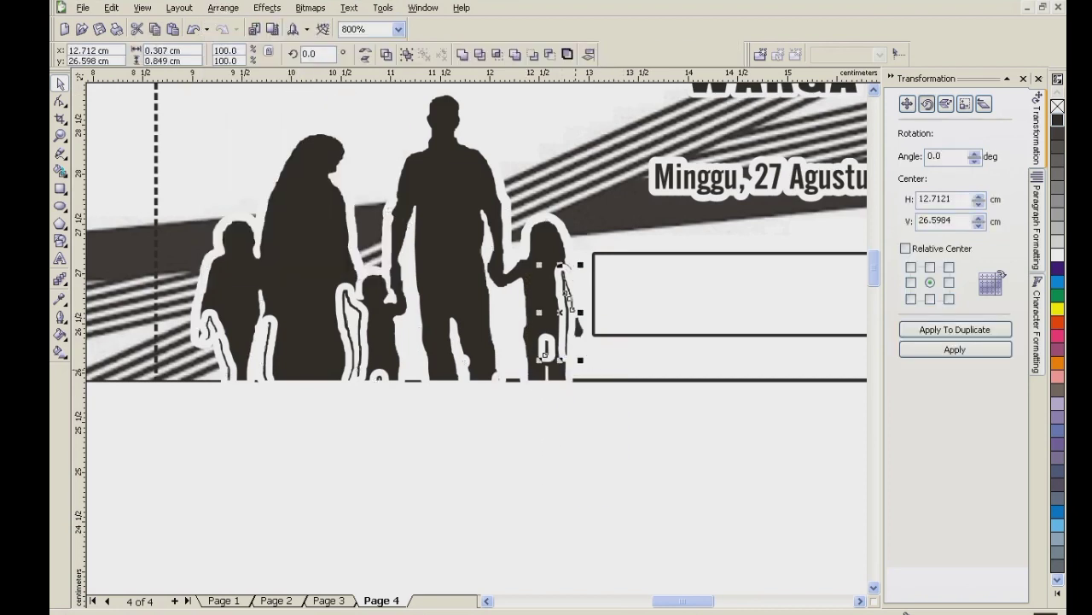
key(ctrl+z)
key(ctrl+z)
key(ctrl+z)
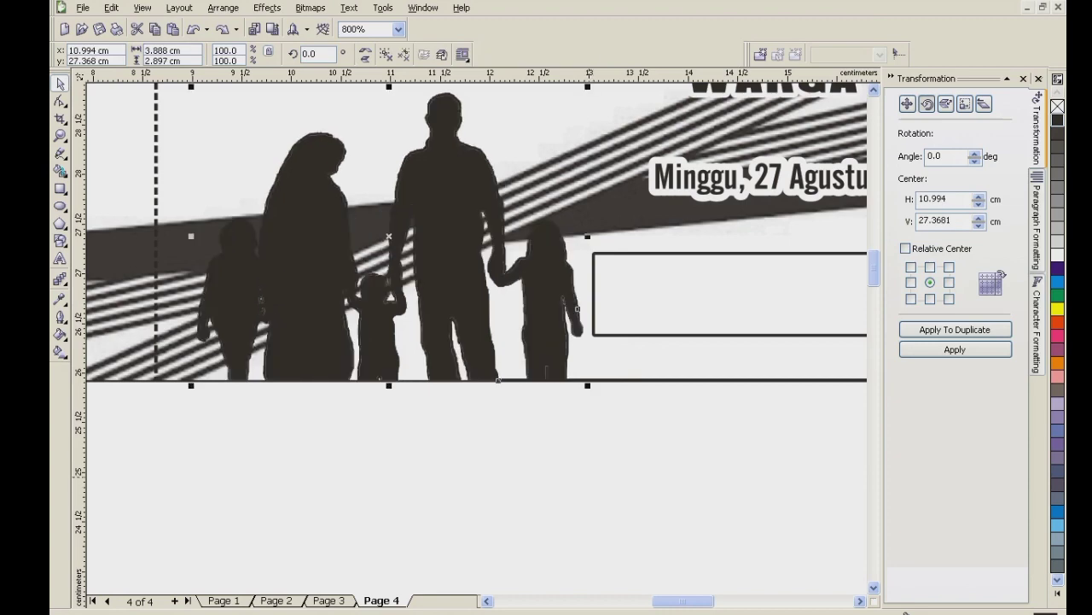
Move the black traced silhouette off the coupon onto the empty page area below it.
click(566, 475)
scroll(390, 199, down, 2)
drag(432, 224, 433, 435)
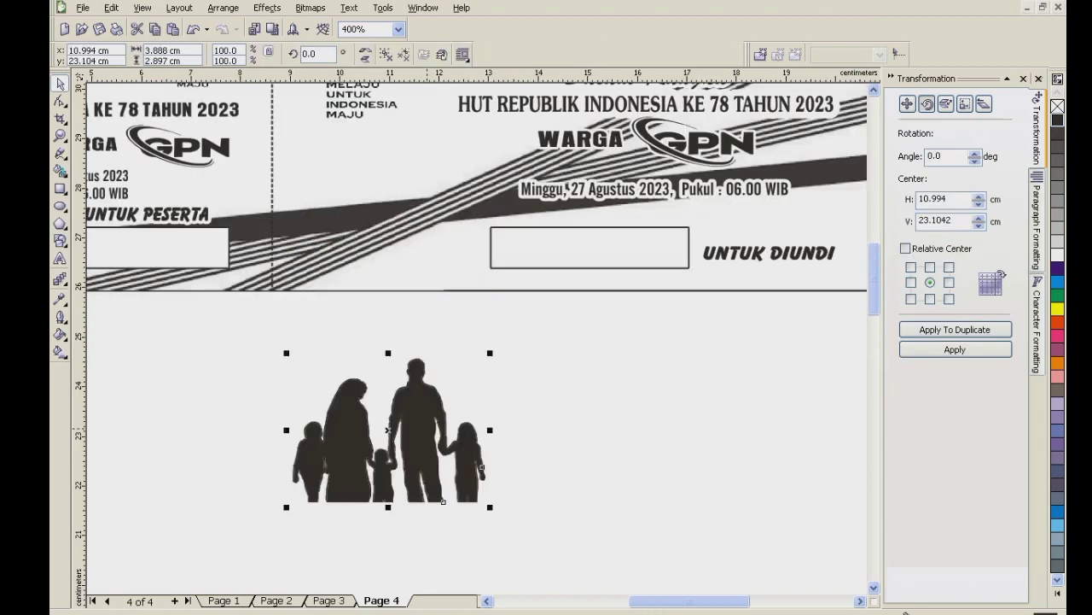
Undo the silhouette's move, recolouring and trace to restore the original family bitmap on the coupon.
key(ctrl+z)
key(ctrl+z)
key(ctrl+z)
key(ctrl+z)
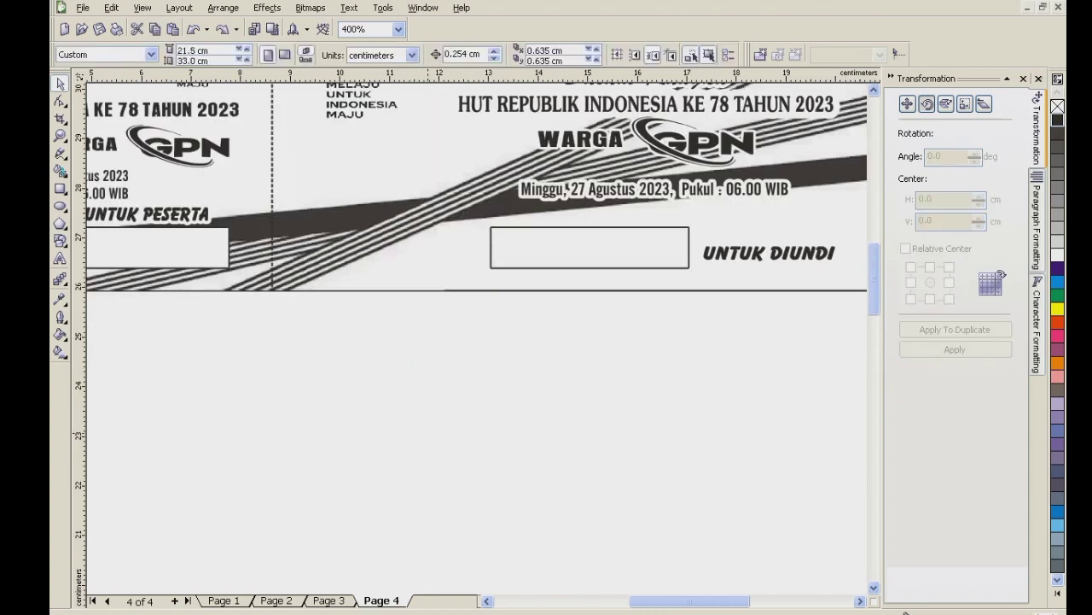
key(ctrl+shift+z)
key(ctrl+shift+z)
key(ctrl+shift+z)
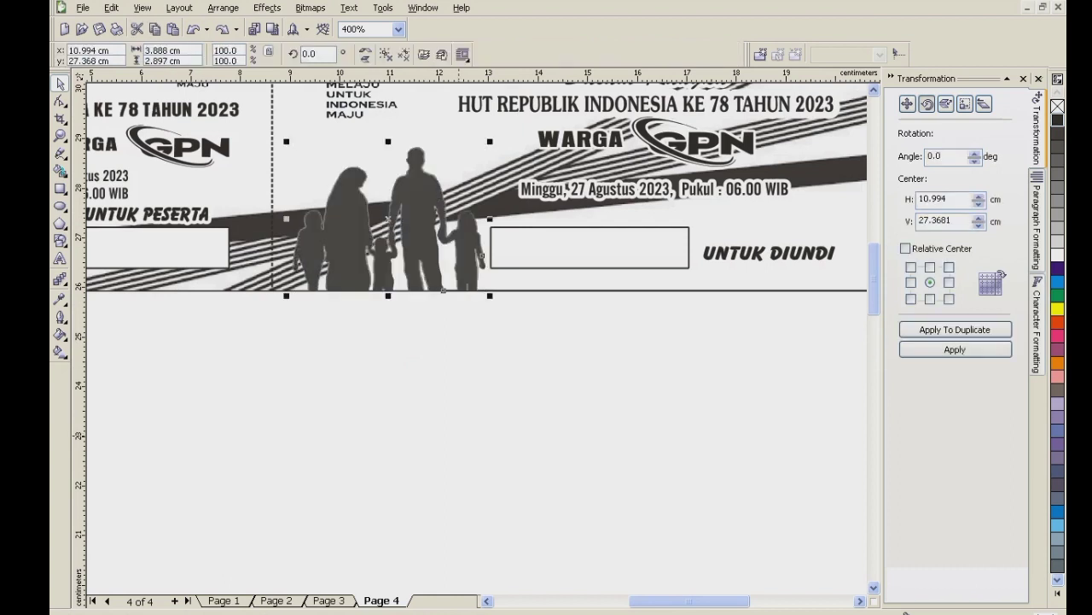
key(ctrl+shift+z)
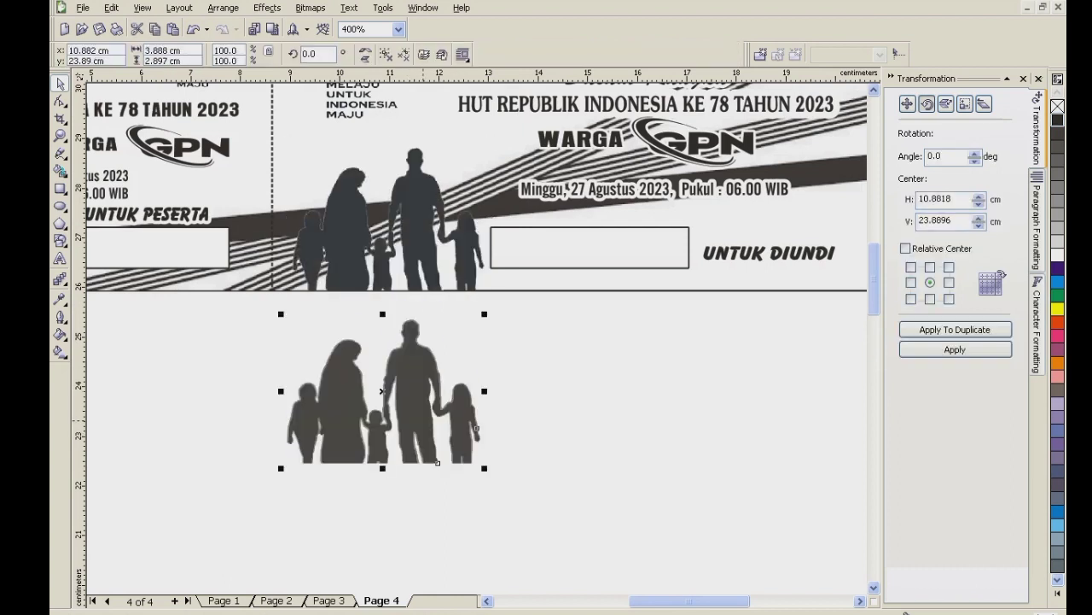
key(ctrl+z)
scroll(478, 342, down, 2)
scroll(474, 311, up, 2)
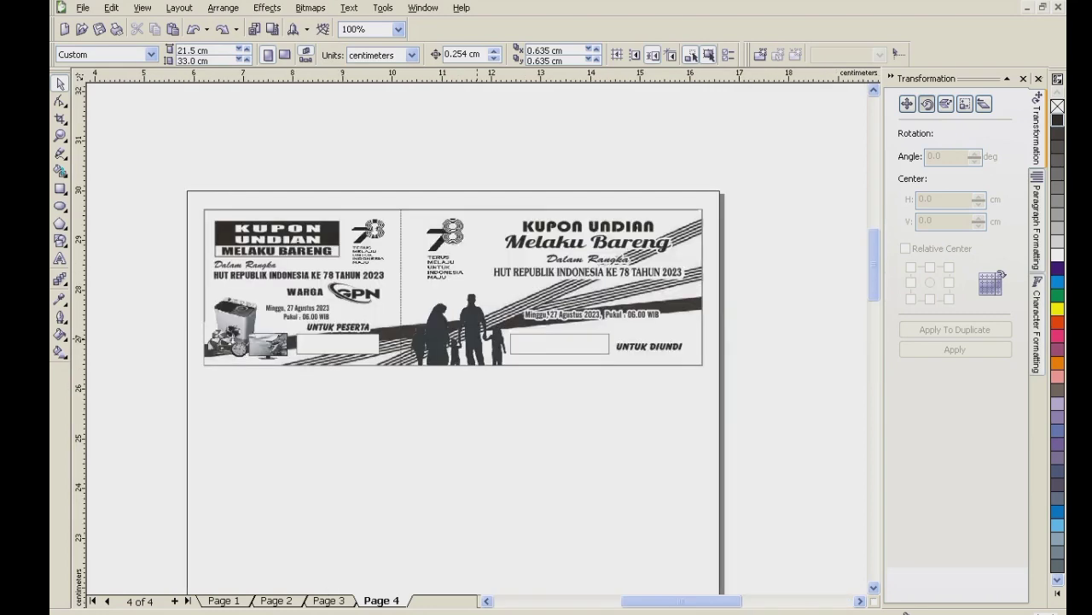
Place a copy of the family bitmap on the empty page area below the coupon.
click(478, 333)
drag(478, 332, 500, 523)
right_click(499, 523)
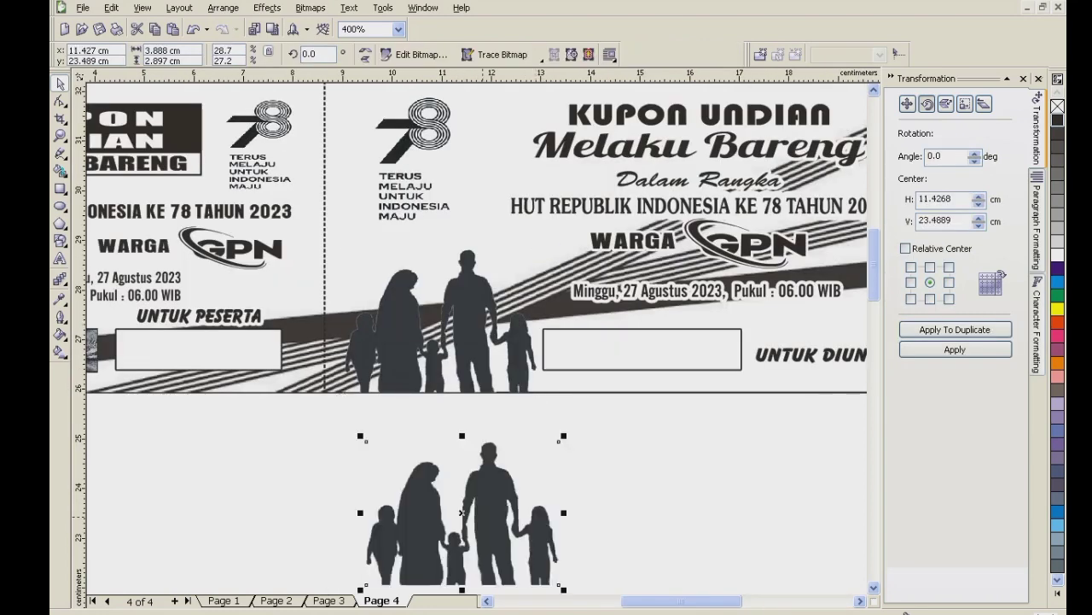
Trace the copied family bitmap as a detailed logo, with background removal set to a specified color.
scroll(495, 519, down, 1)
scroll(478, 343, up, 2)
click(502, 55)
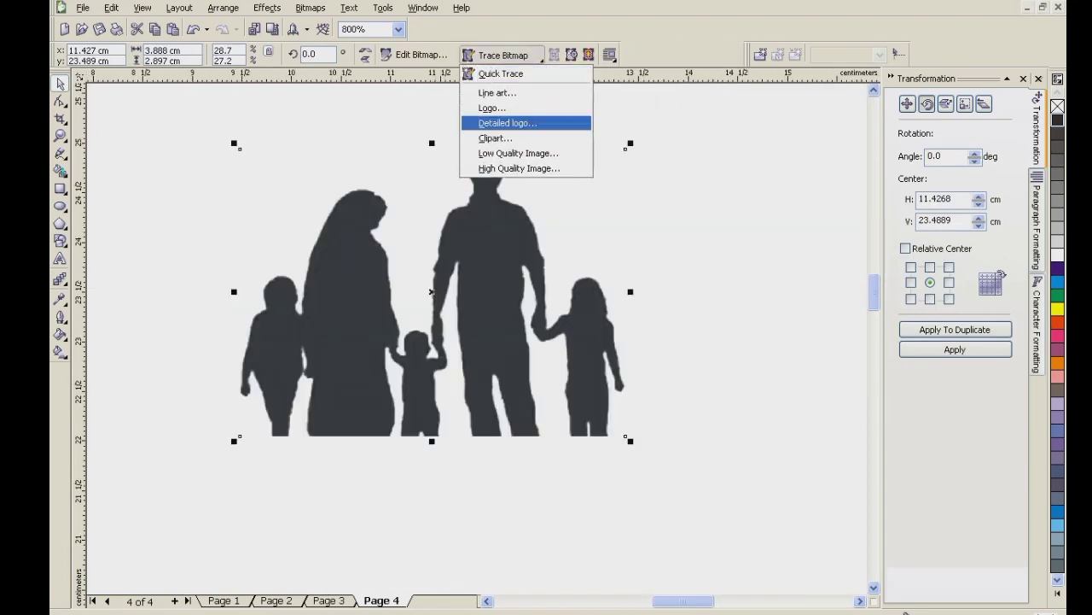
click(508, 123)
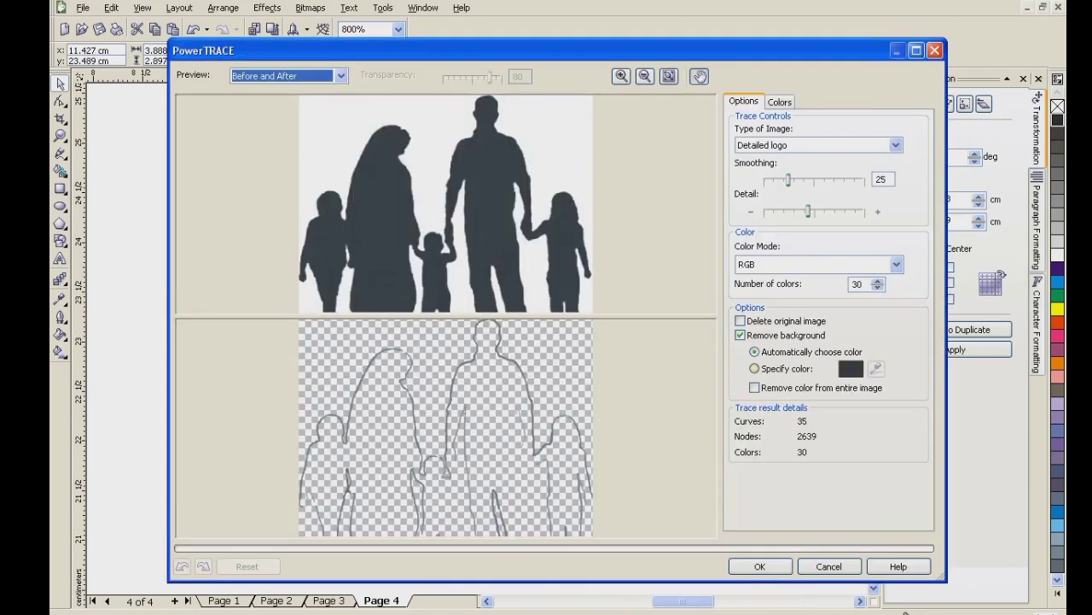
click(754, 367)
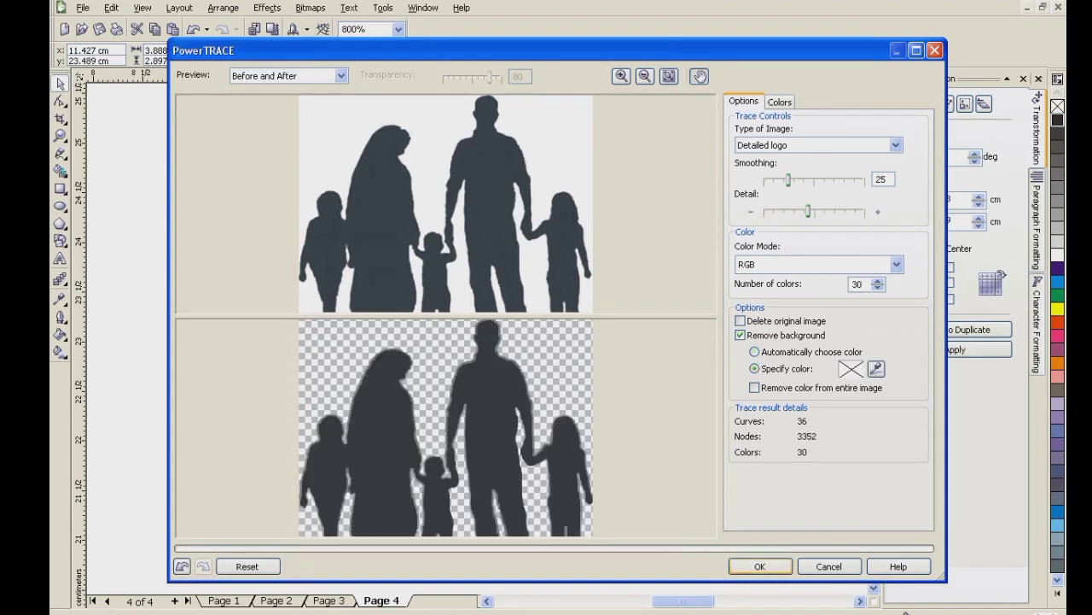
click(760, 566)
Ungroup all the traced family shapes and move the main silhouette shape away from the rest.
click(223, 8)
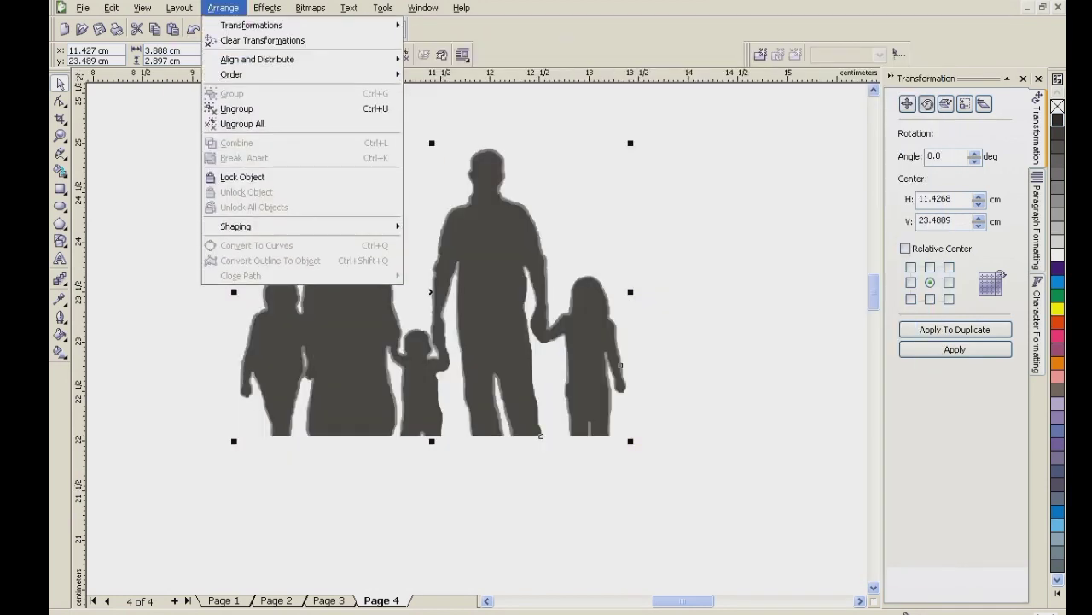
click(248, 122)
click(710, 231)
drag(505, 247, 309, 348)
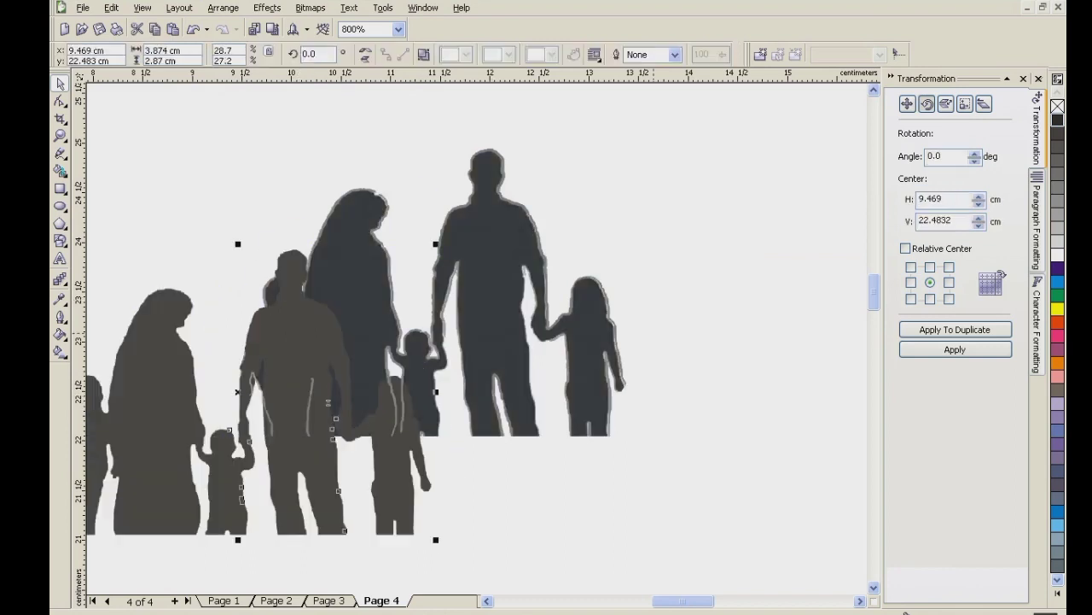
Delete the leftover traced edge shapes and the copied family bitmap, keeping only the main silhouette.
mouse_move(753, 156)
mouse_down()
mouse_move(303, 392)
mouse_move(227, 477)
mouse_up()
key(Delete)
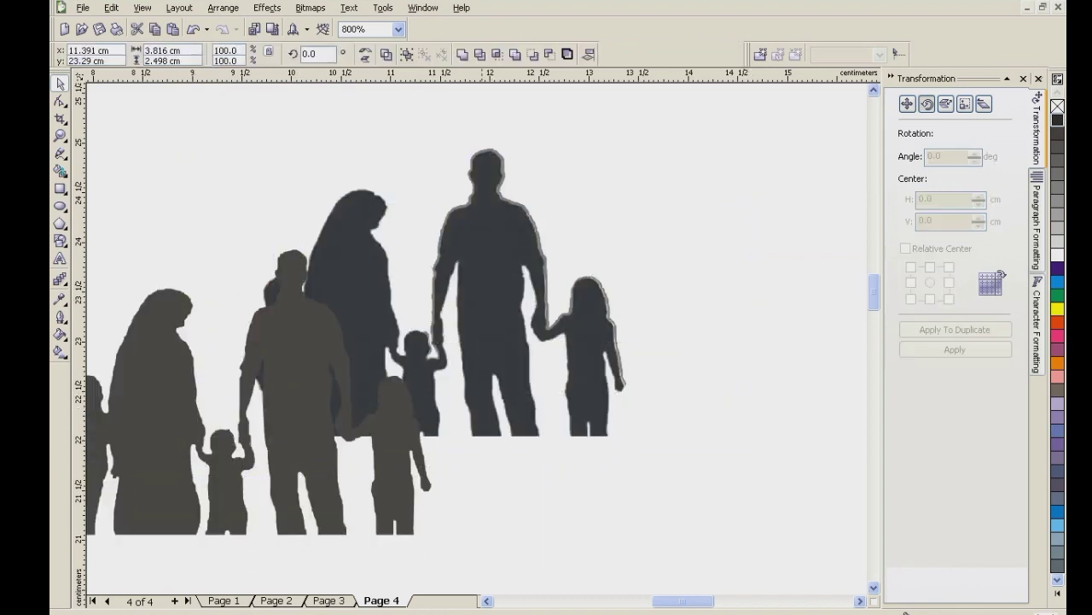
click(476, 365)
key(Delete)
scroll(496, 305, down, 1)
mouse_move(710, 397)
mouse_down()
mouse_move(244, 229)
mouse_move(241, 218)
mouse_up()
key(Delete)
Replace the family bitmap on the coupon with the vector silhouette, deleting the bitmap and moving the silhouette into its place.
click(478, 141)
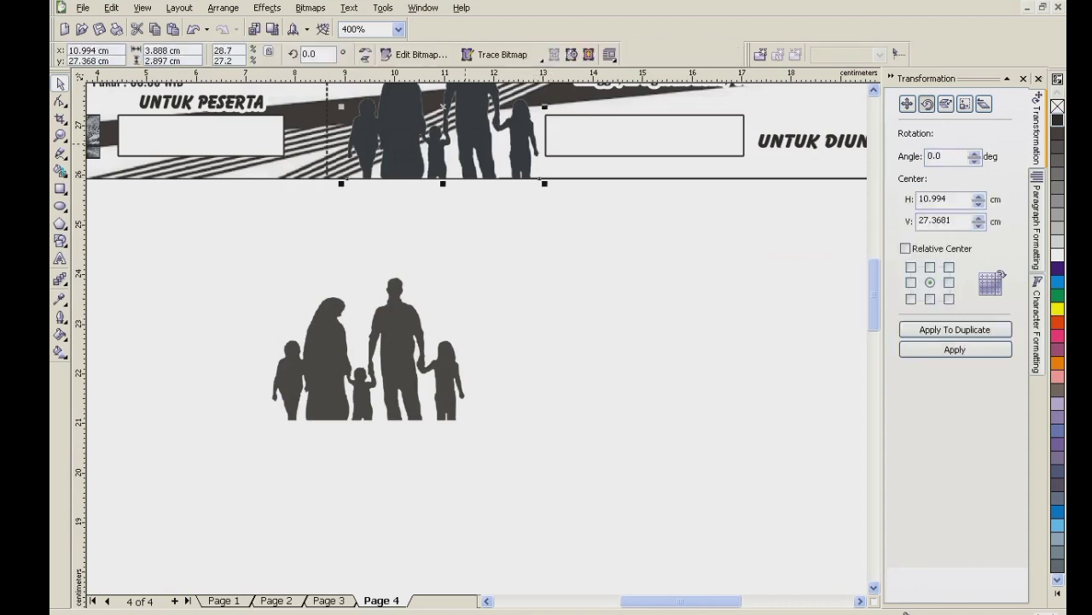
key(Delete)
scroll(463, 391, down, 1)
drag(430, 389, 451, 268)
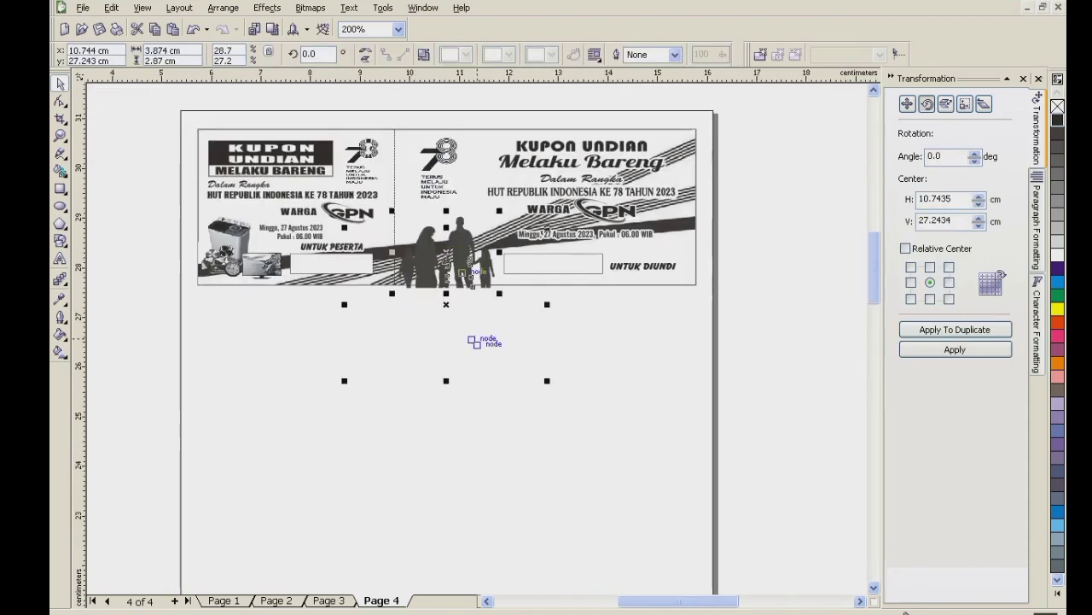
Give the vector family silhouette a 4 pt white outline behind its fill.
scroll(445, 248, up, 2)
click(59, 316)
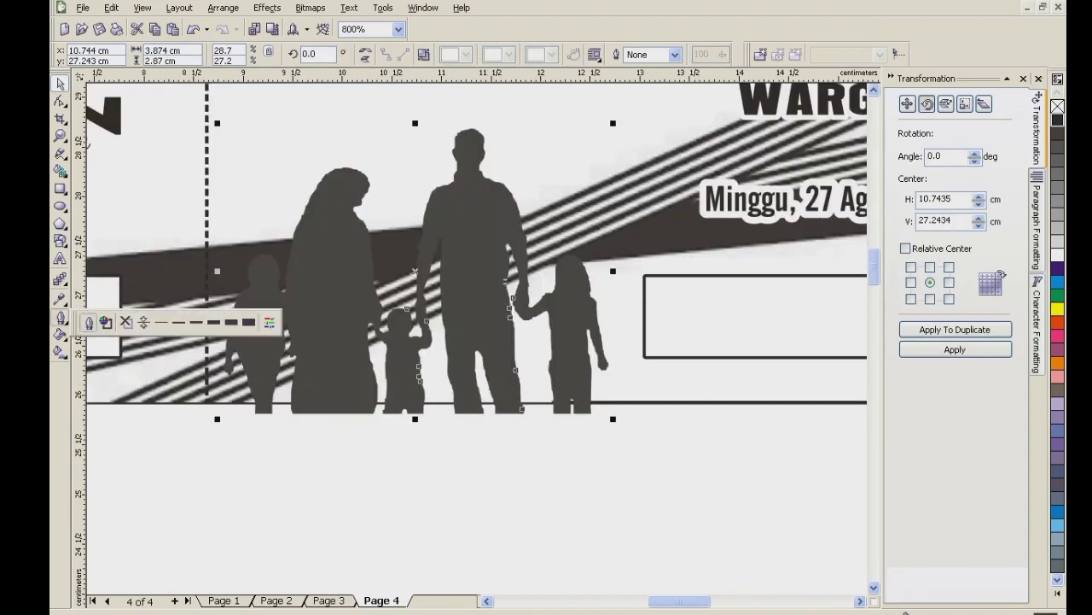
click(88, 322)
click(468, 235)
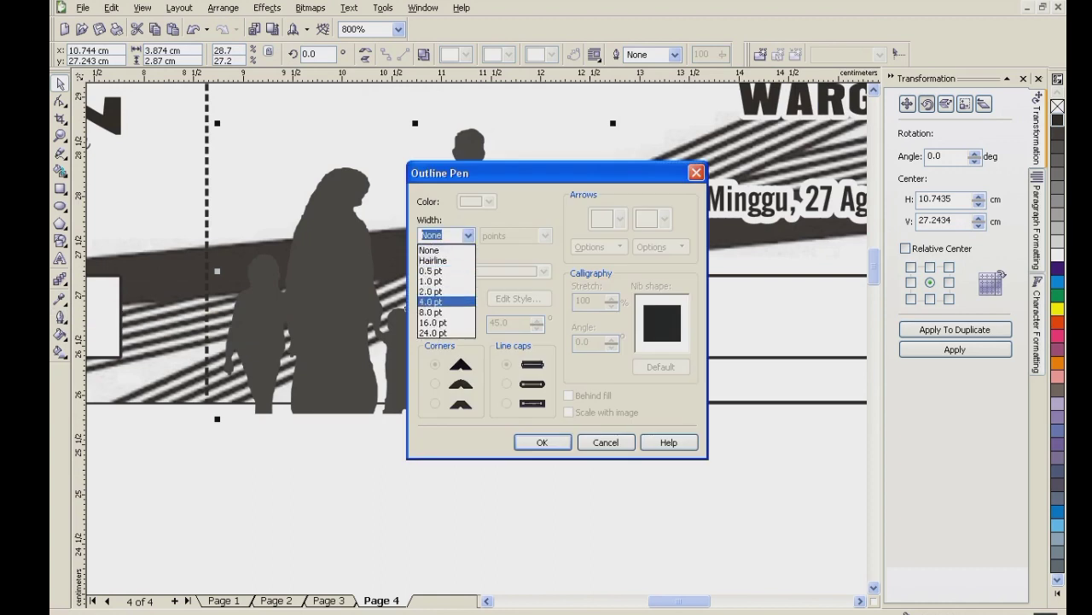
click(445, 301)
click(489, 201)
click(515, 230)
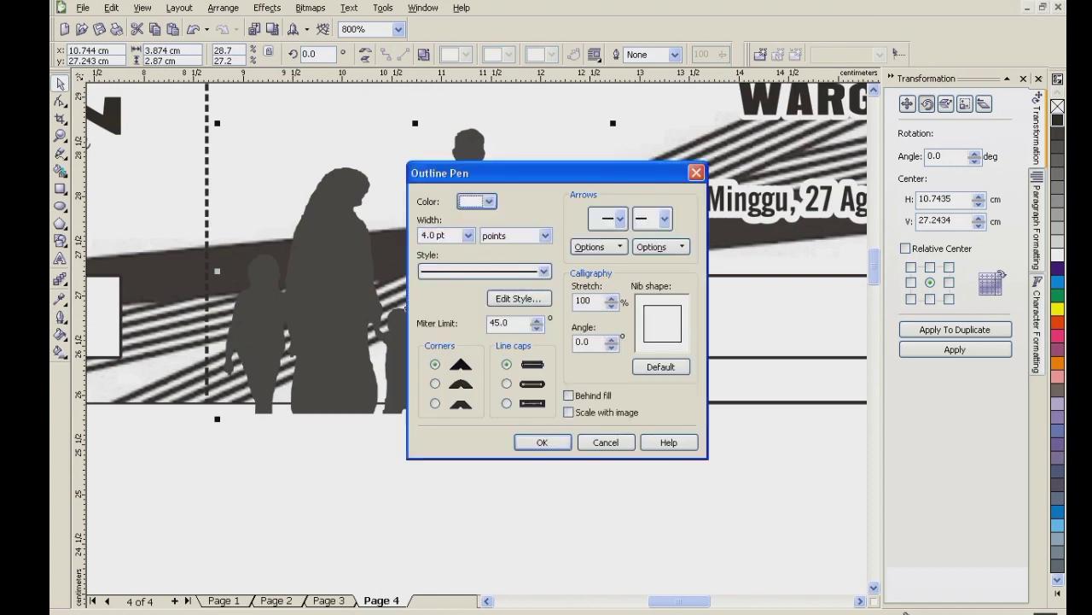
click(569, 395)
click(547, 443)
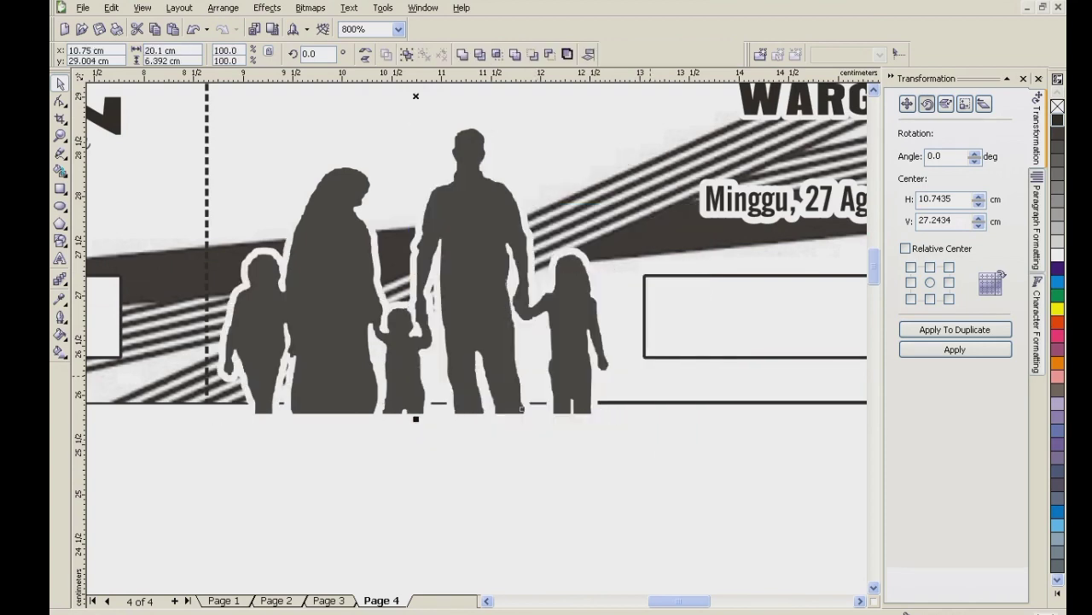
Align the family silhouette's feet with the coupon's bottom edge.
key(Escape)
scroll(457, 305, down, 2)
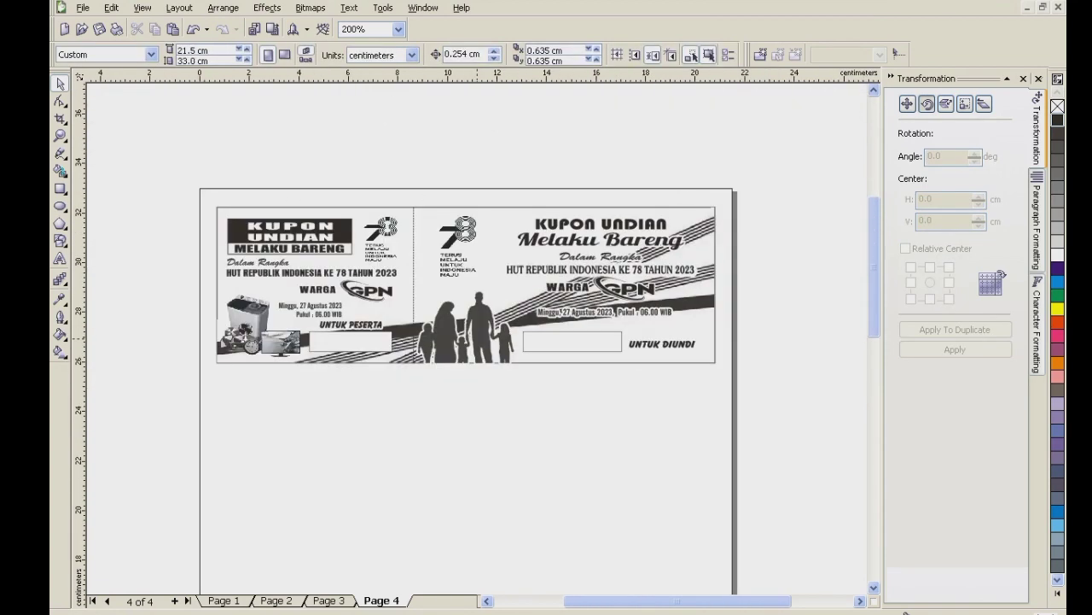
scroll(478, 340, down, 1)
scroll(445, 327, up, 1)
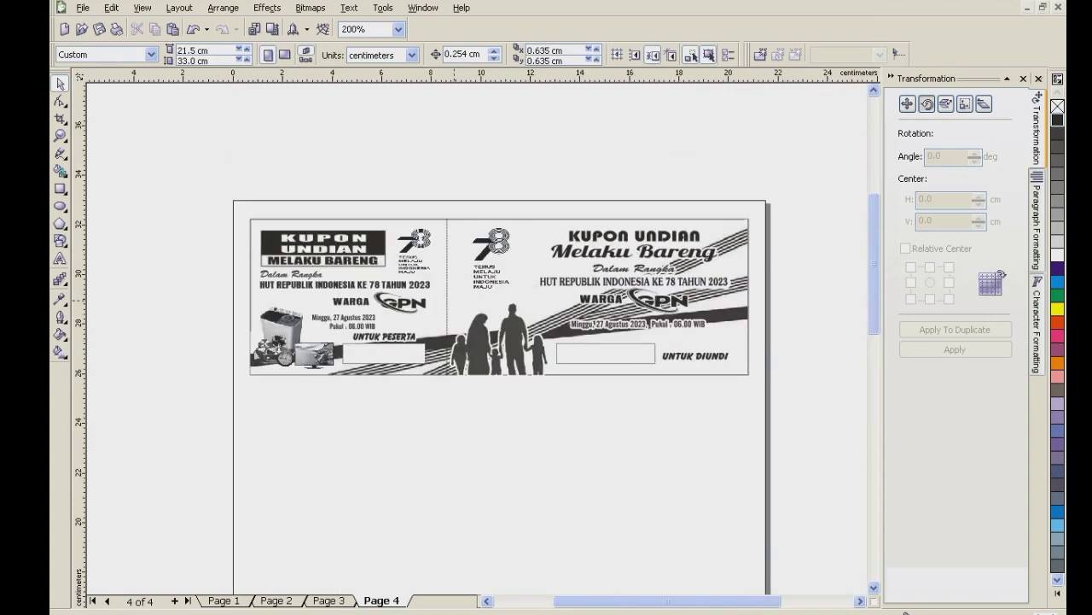
Set a 1 pt black outline on the coupon's background bitmap.
click(373, 310)
click(60, 315)
click(88, 323)
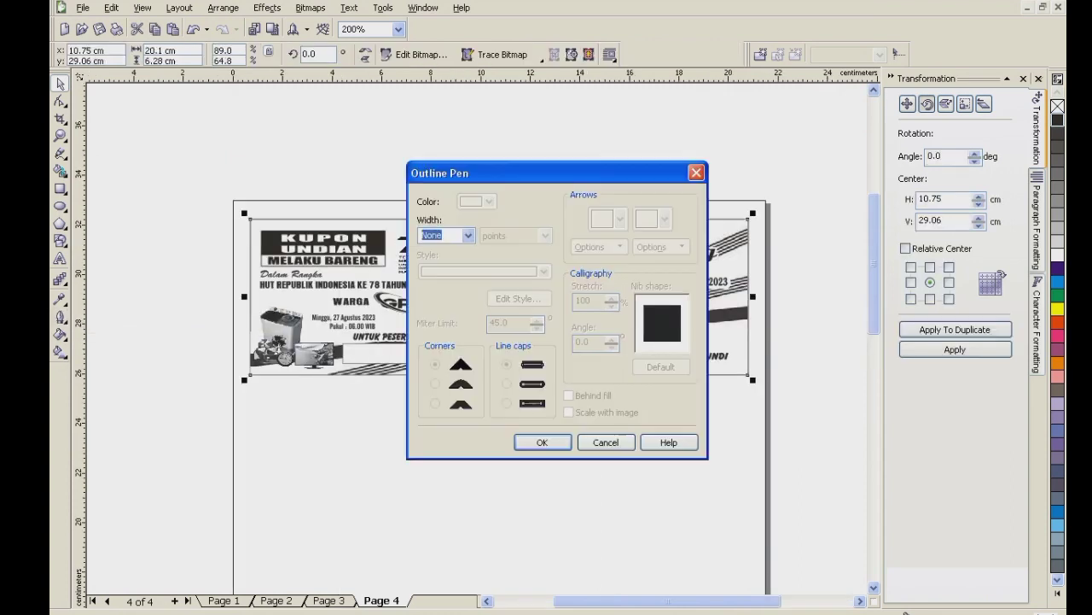
click(469, 235)
click(439, 280)
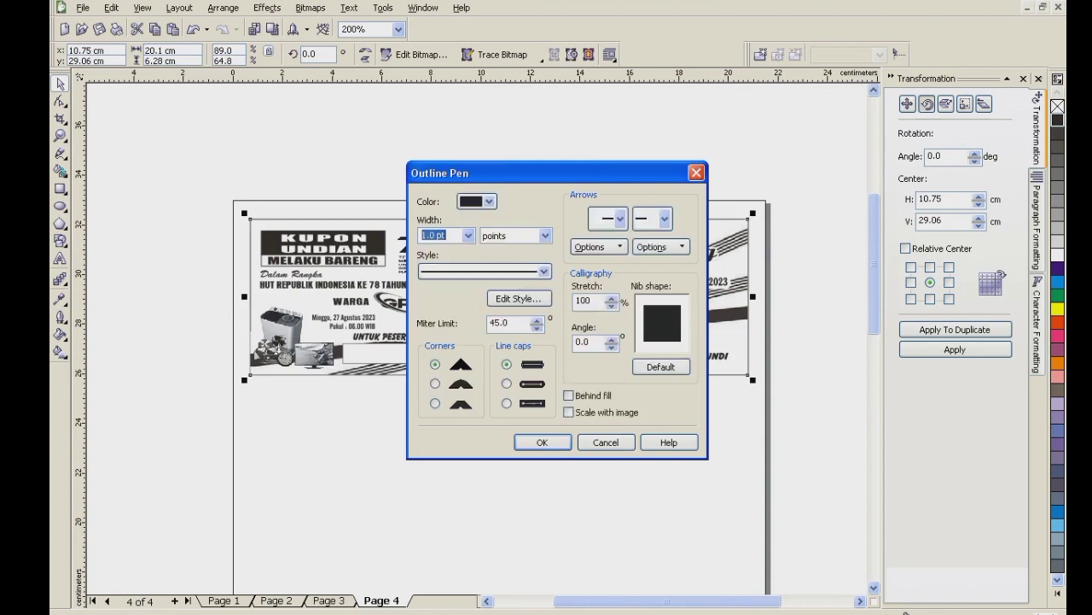
key(Return)
click(498, 507)
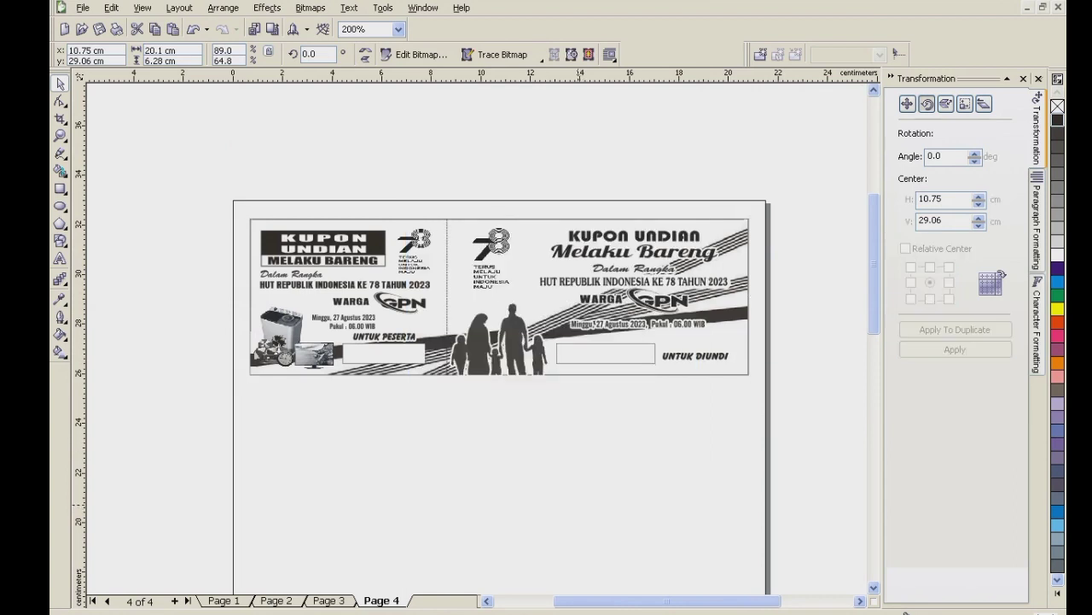
Examine the finished coupon up close, checking the participant stub, the family silhouette and the event text on the draw stub.
scroll(359, 366, up, 1)
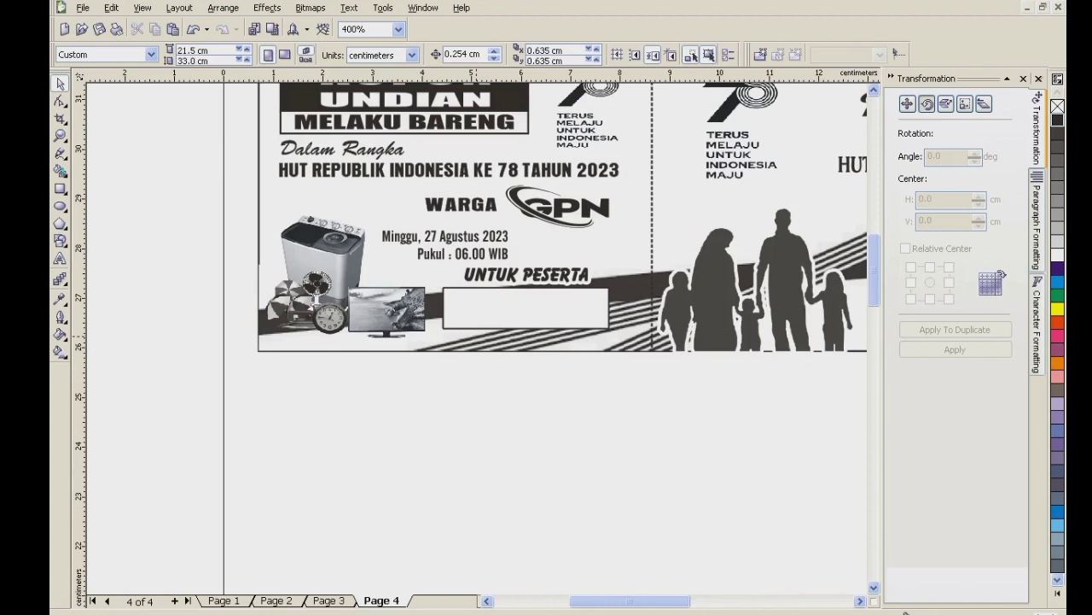
scroll(475, 337, down, 2)
scroll(517, 285, up, 1)
click(476, 338)
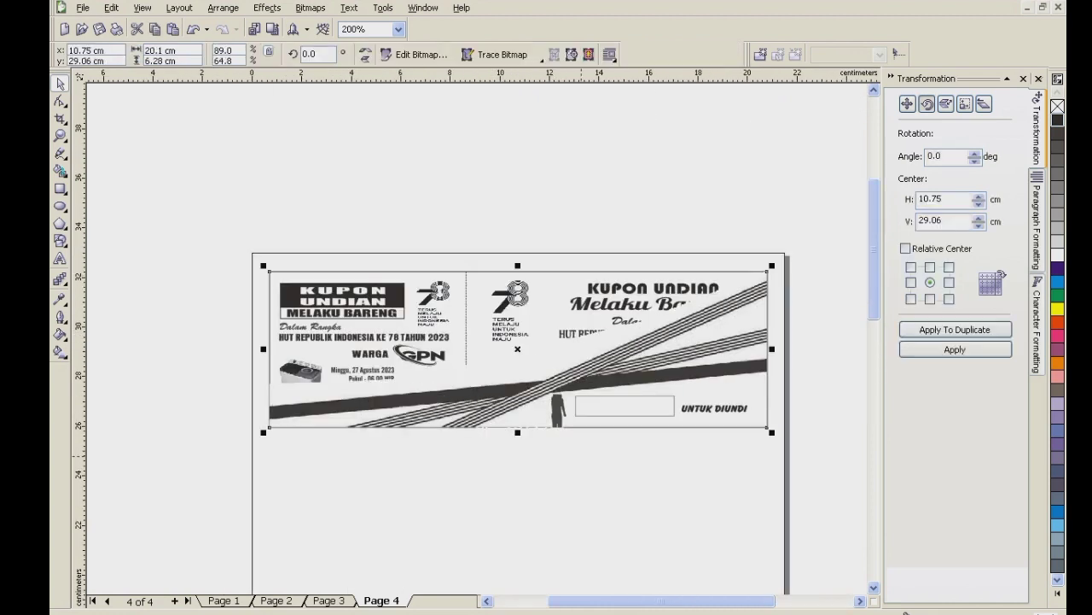
click(581, 456)
scroll(620, 372, up, 2)
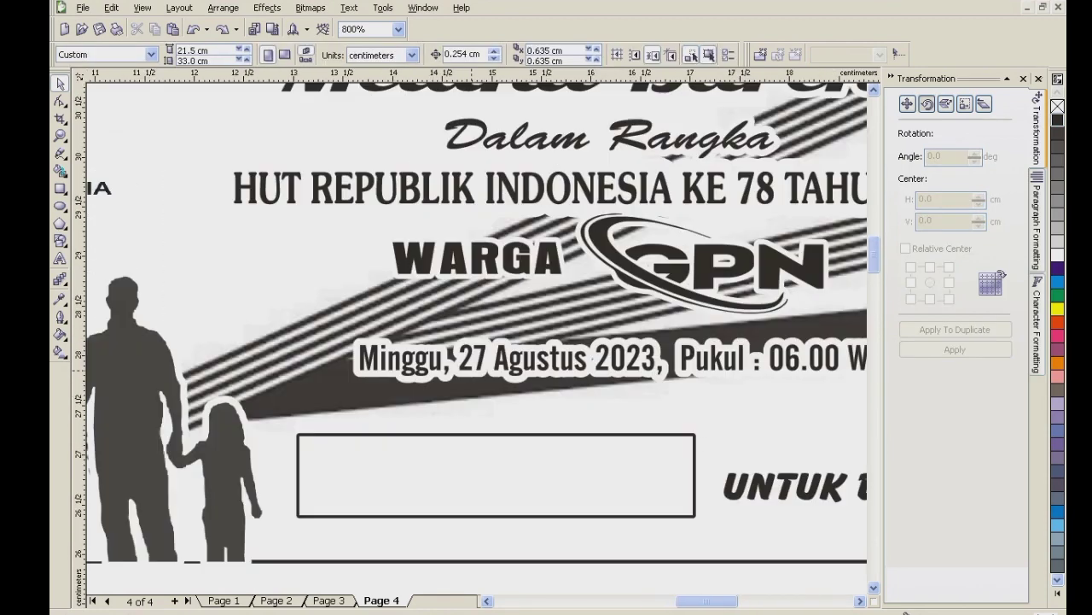
scroll(484, 310, down, 1)
scroll(492, 315, down, 2)
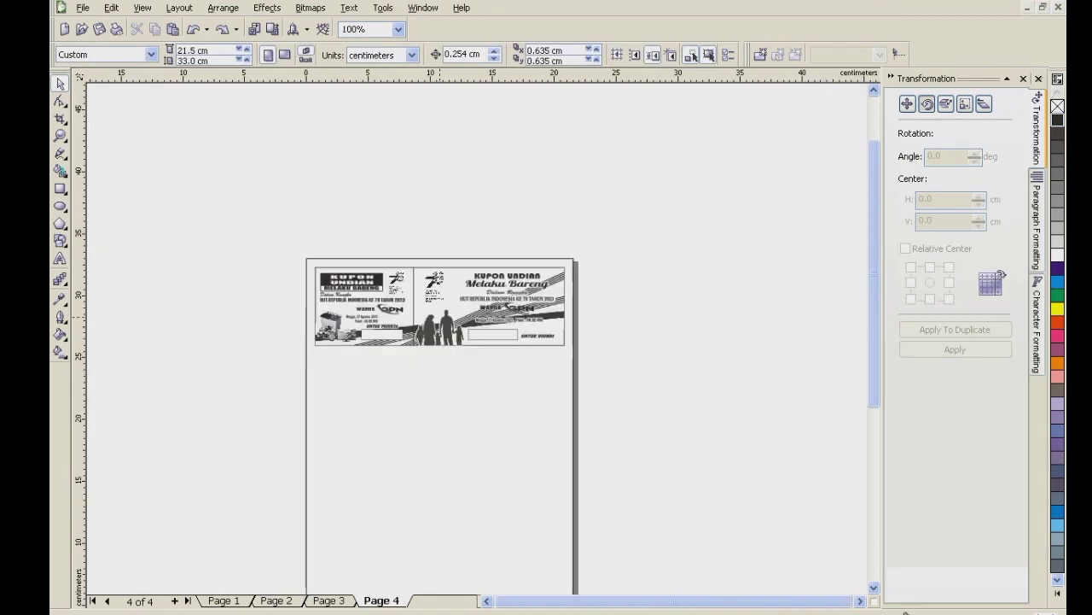
scroll(388, 280, up, 1)
Export the coupon to My Documents as a JPEG named gpn, at 300 dpi in RGB Color (24-bit).
click(83, 8)
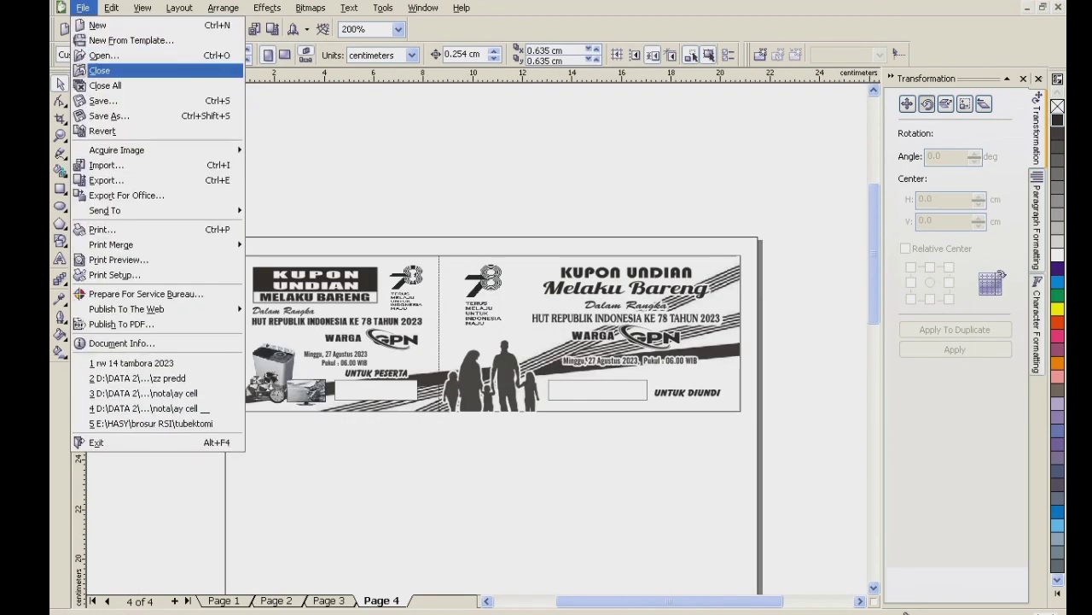
click(106, 180)
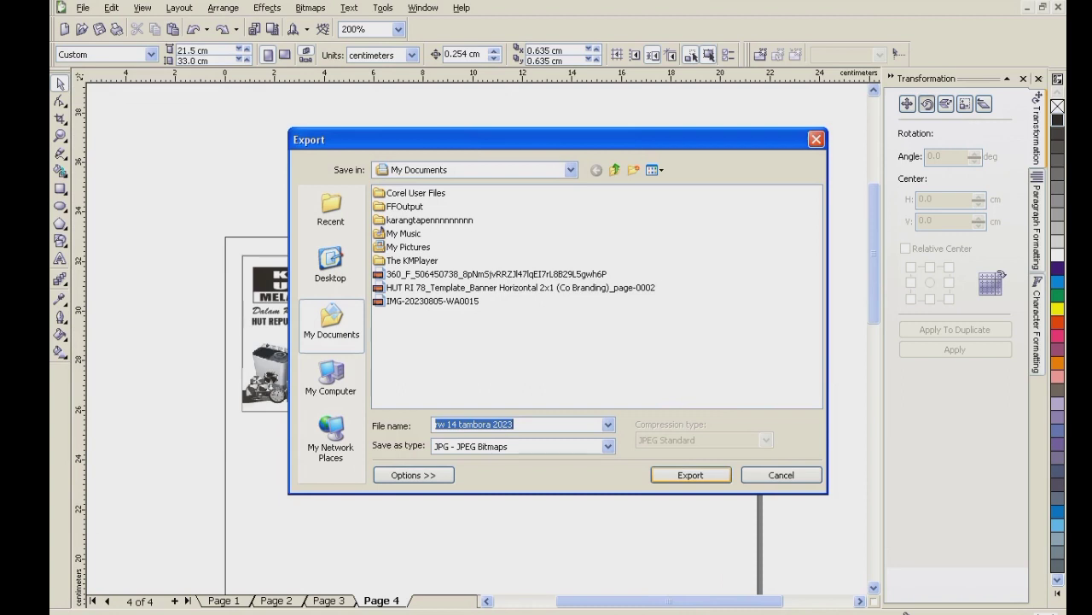
text(gpr)
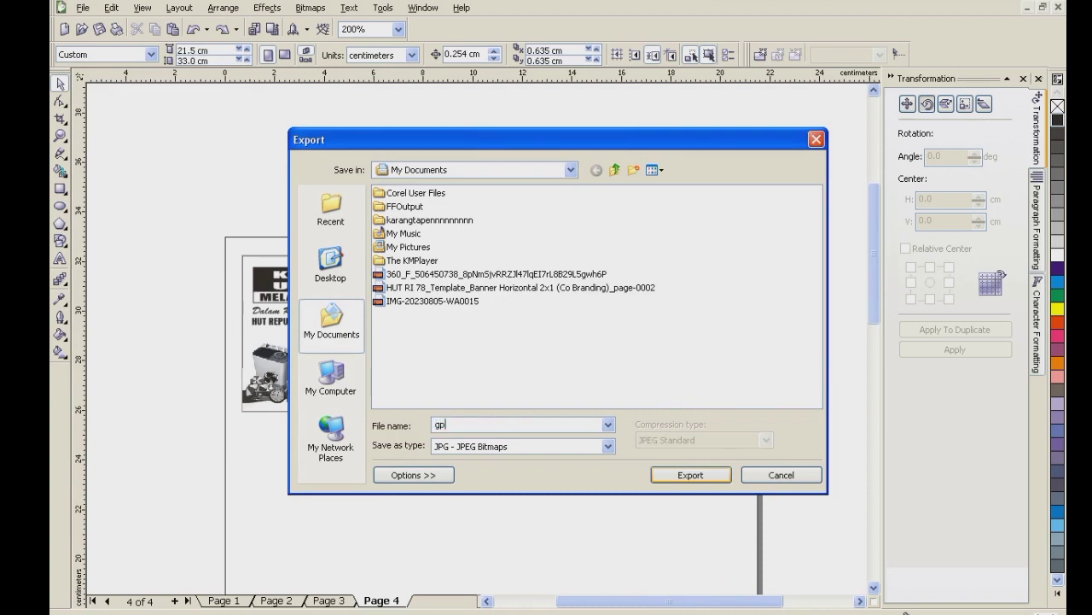
key(Return)
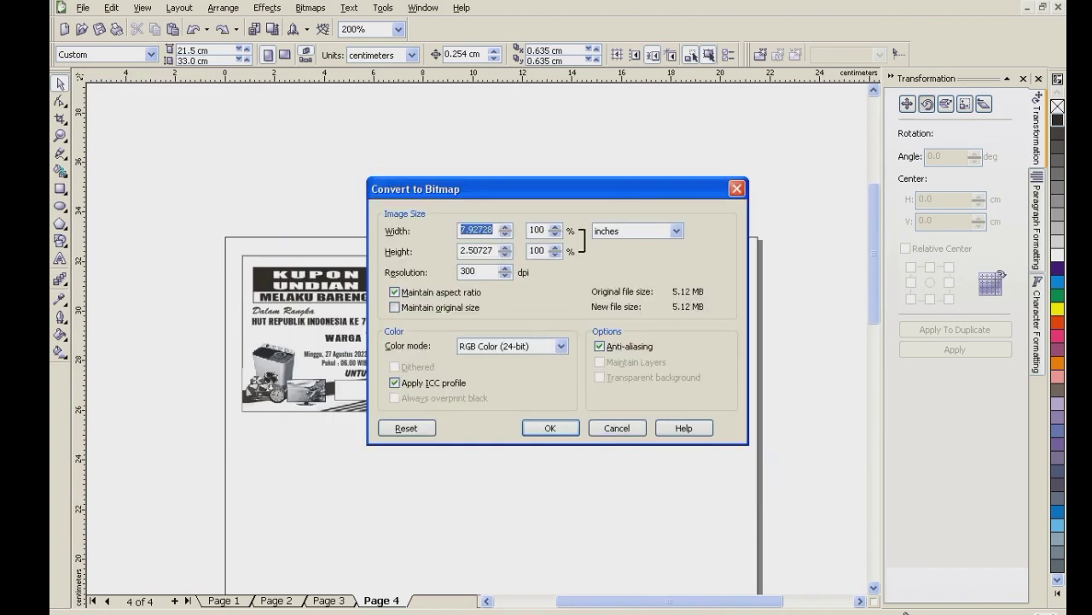
click(551, 429)
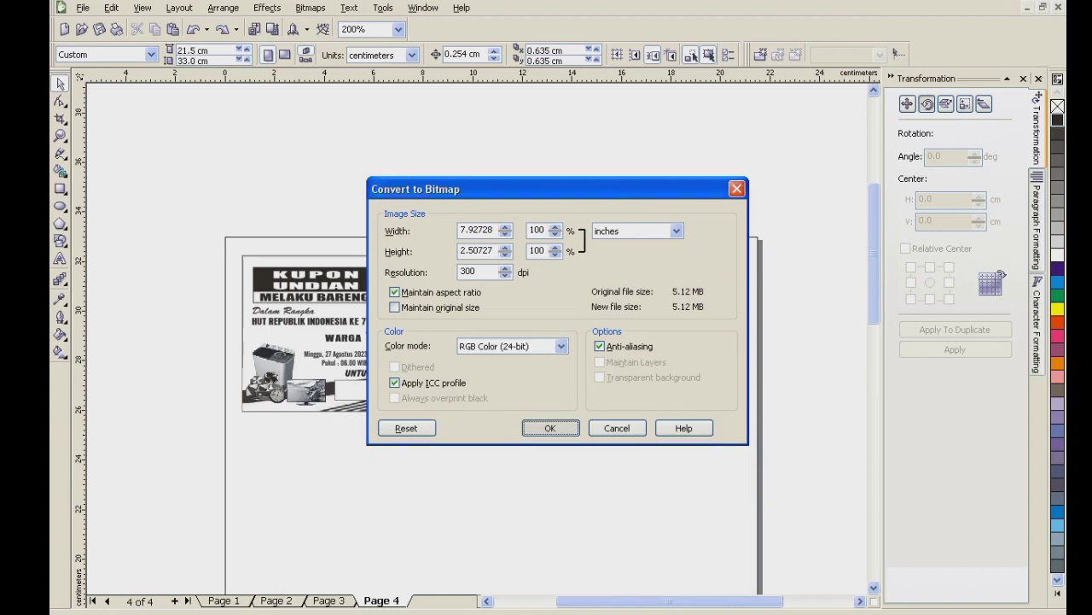
click(556, 432)
key(super)
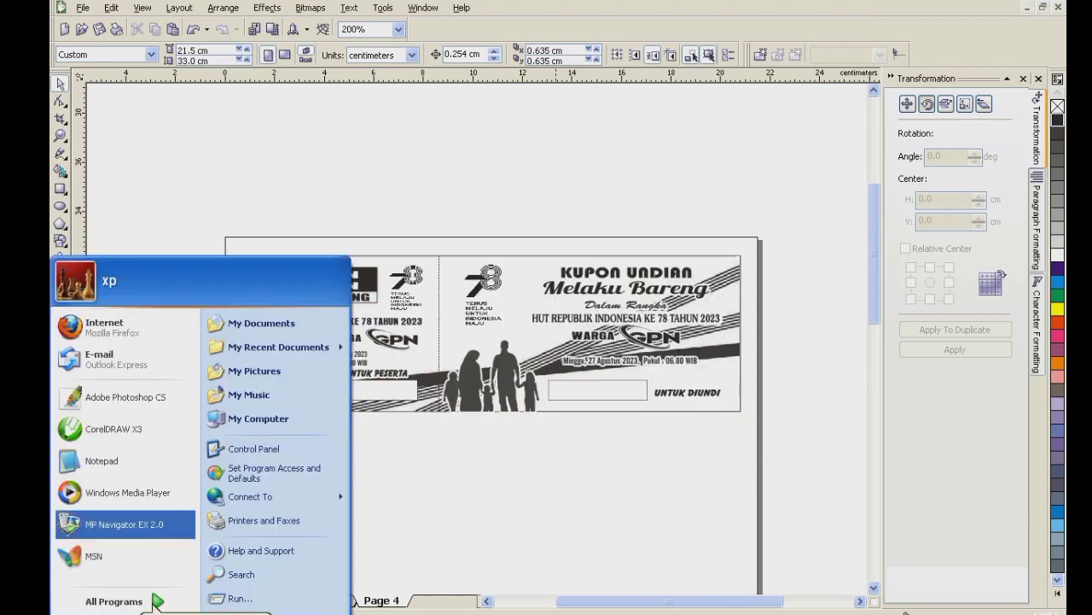
key(Up)
key(Up)
key(Up)
key(Up)
key(Escape)
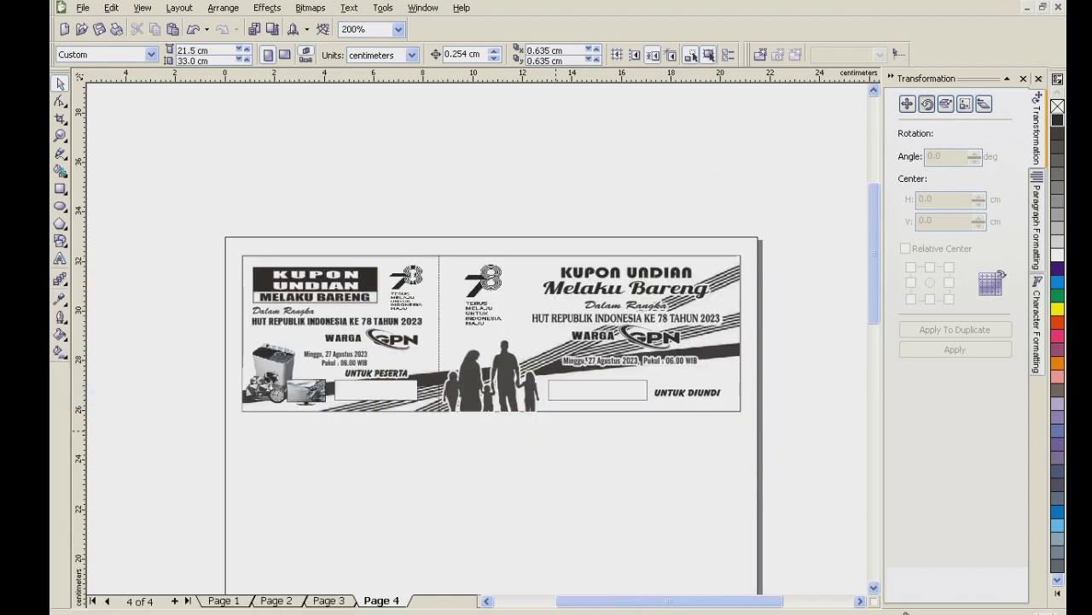
scroll(489, 458, down, 1)
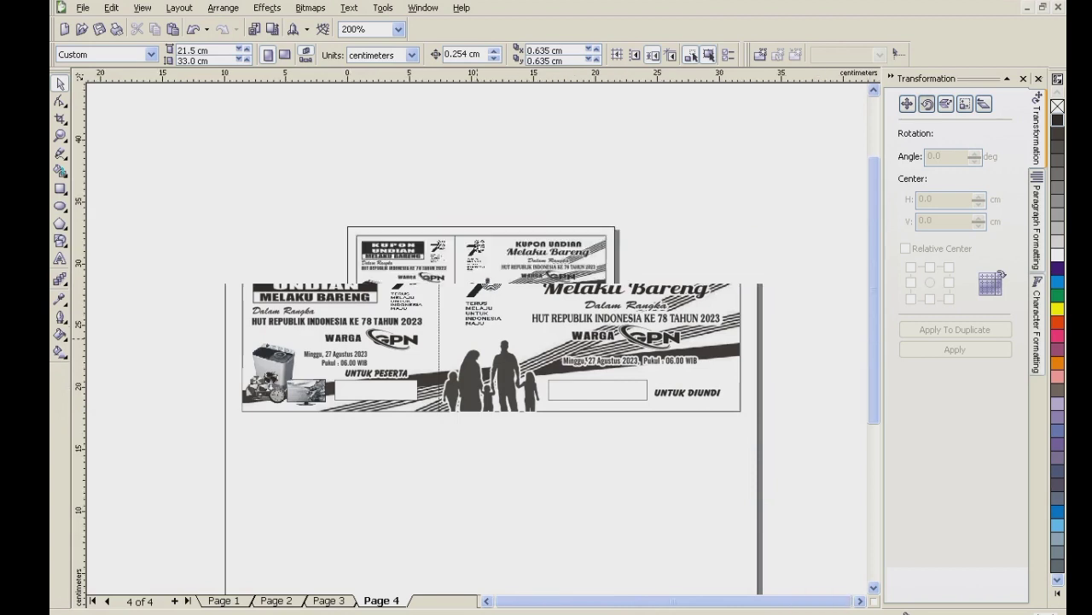
scroll(470, 284, up, 1)
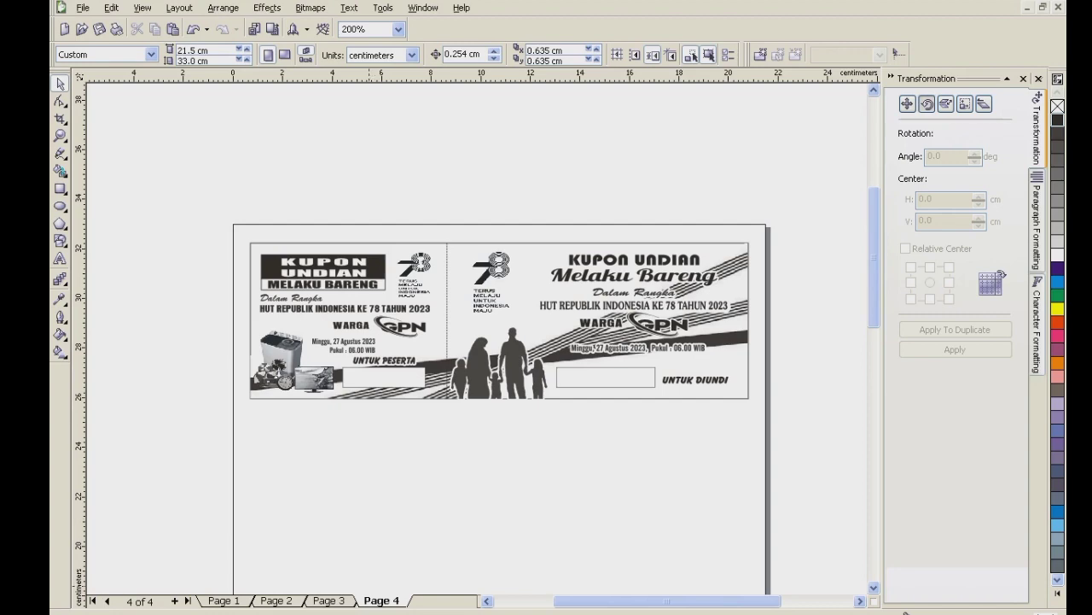
Open the exported gpn image from My Documents in Photoshop and show it in full-screen mode.
key(alt+Tab)
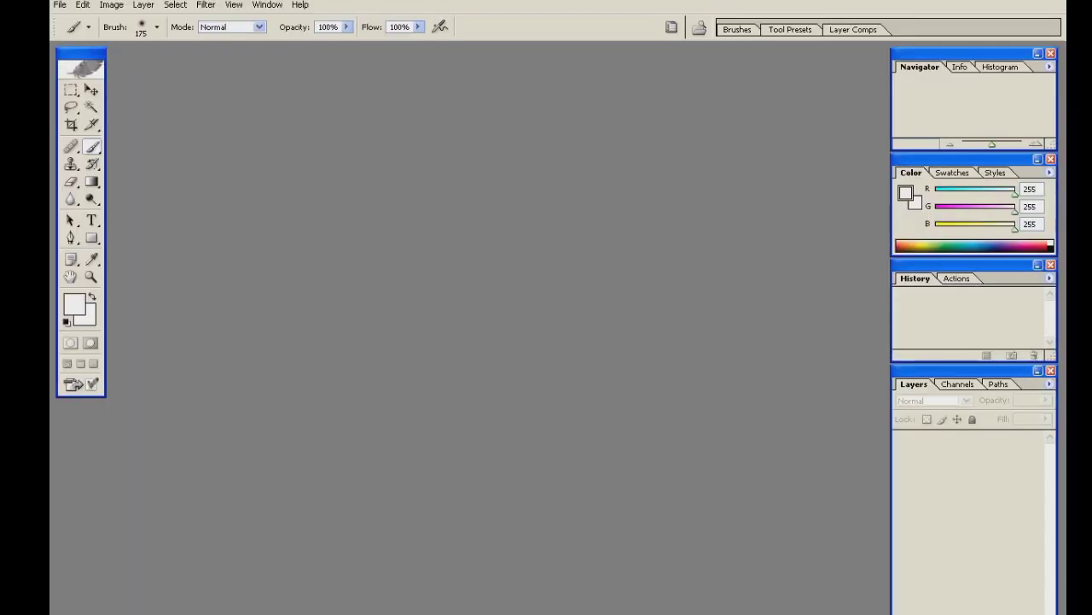
key(alt+Tab)
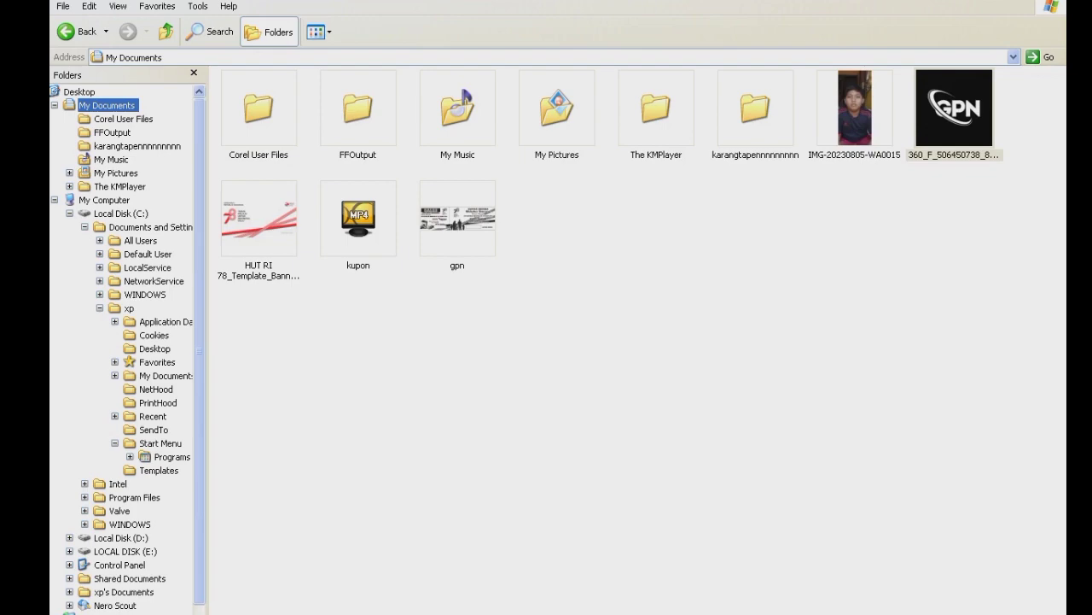
click(529, 342)
drag(457, 218, 427, 613)
key(f)
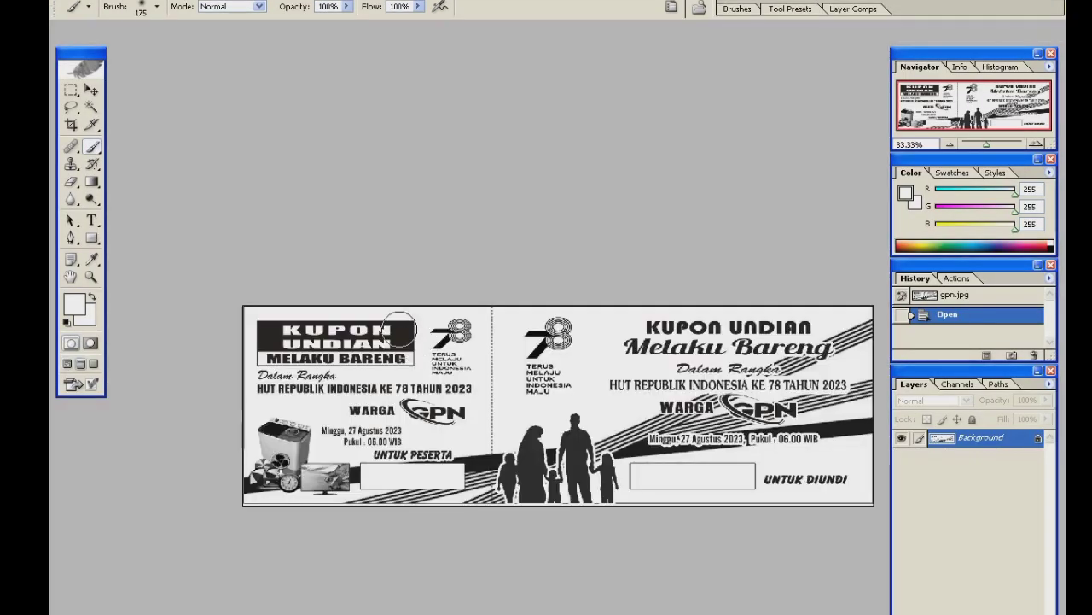
Select the coupon's dark artwork by Color Range with fuzziness 200 and copy it to a new layer.
click(143, 0)
mouse_move(175, 0)
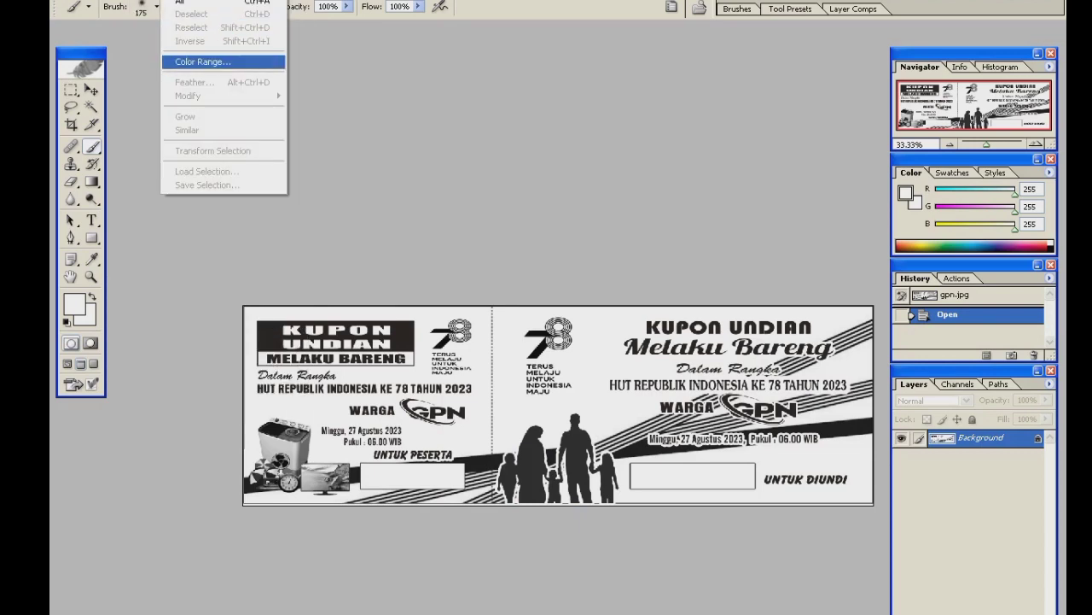
click(202, 61)
text(200)
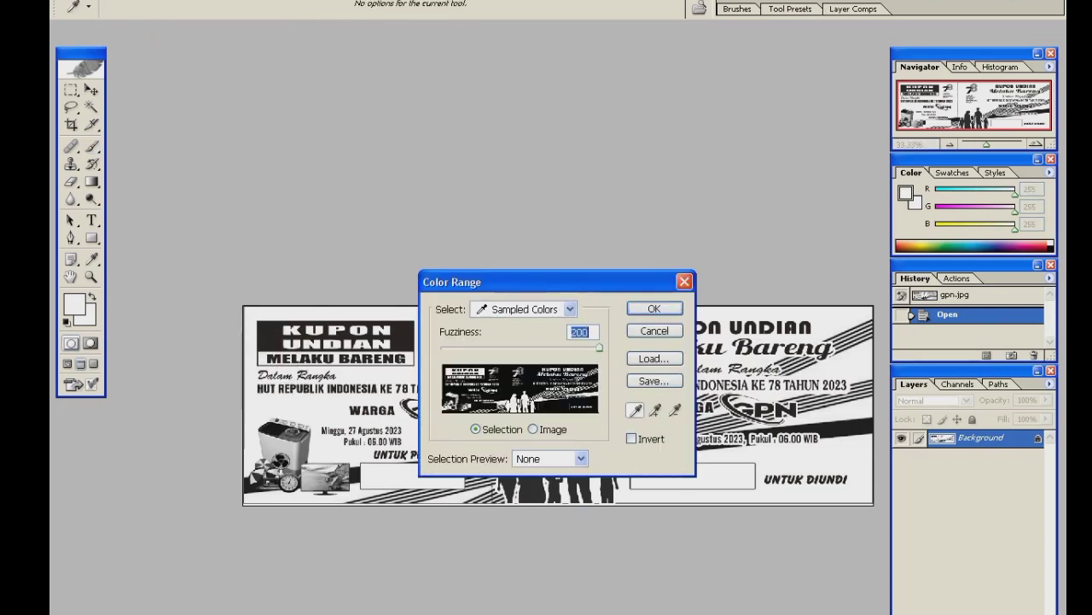
click(654, 308)
key(ctrl+j)
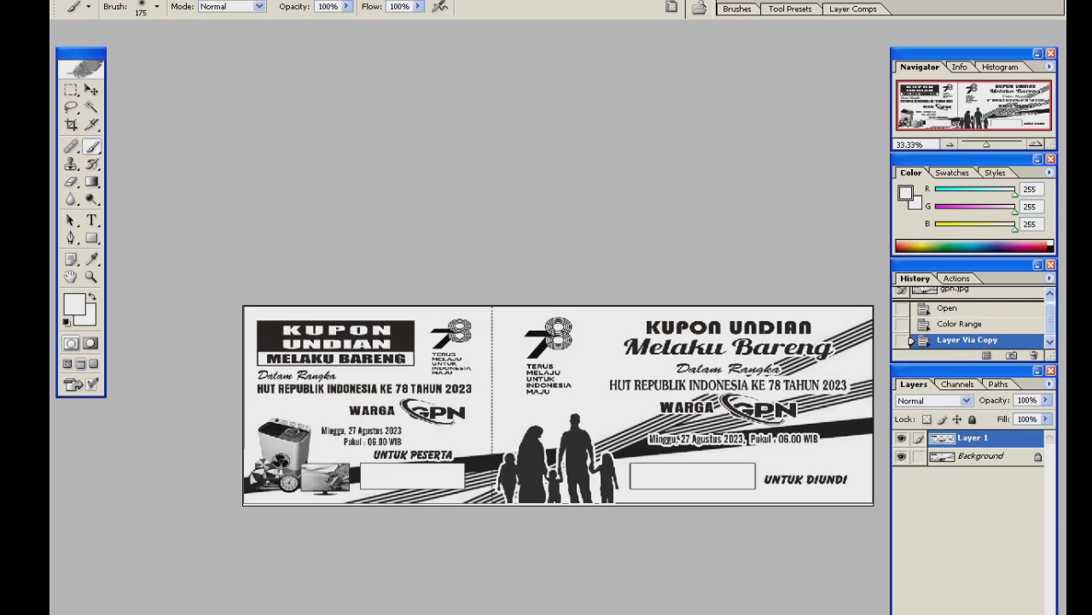
Clear the whole Background layer to white, deselect, and make Layer 1 active.
click(982, 456)
key(ctrl+a)
key(Delete)
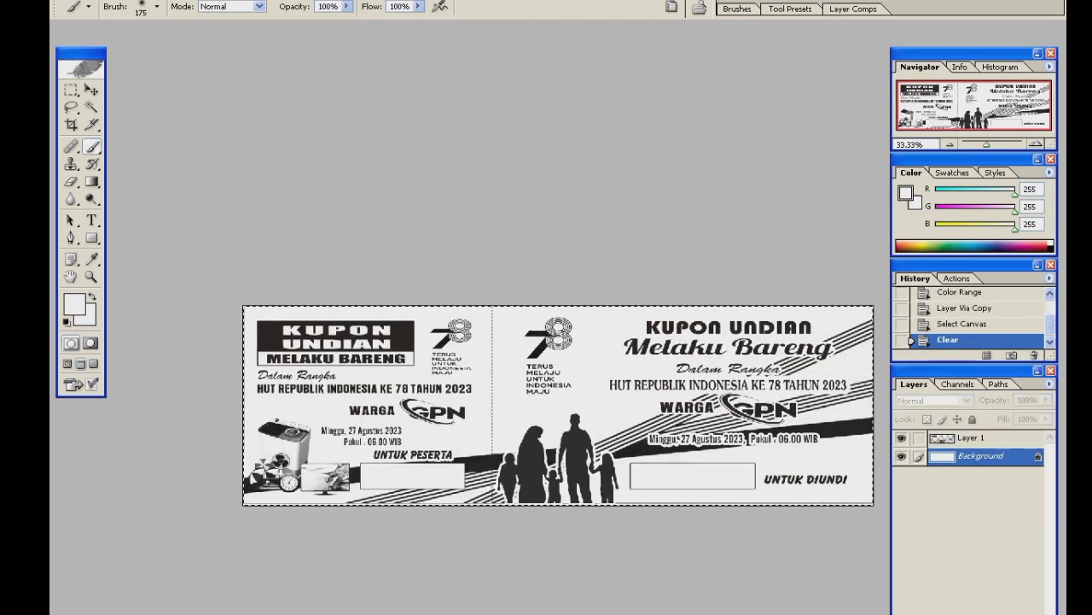
key(ctrl+d)
click(981, 438)
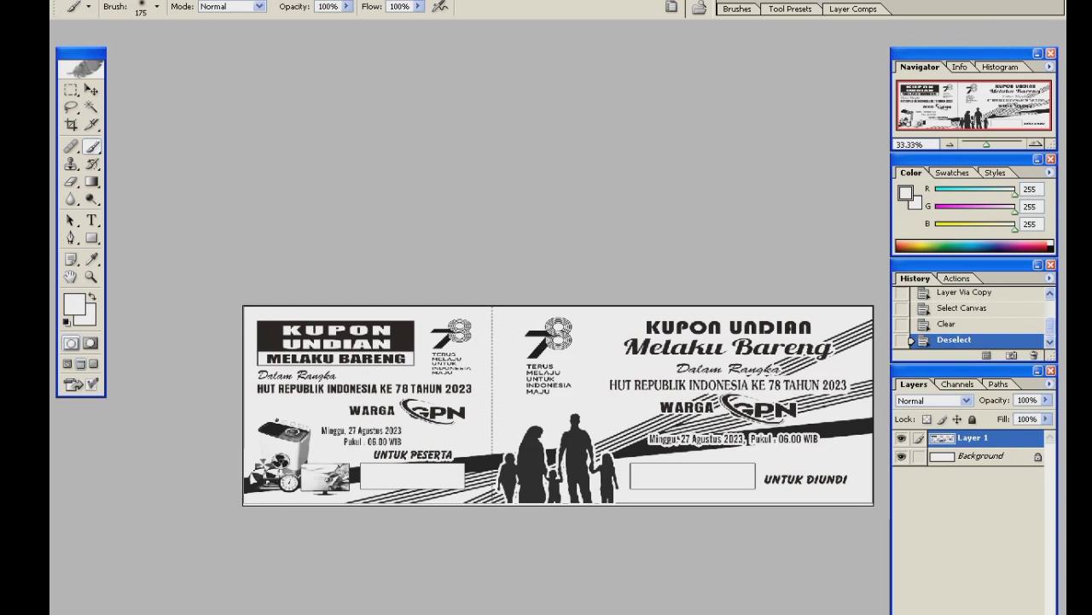
Close the Navigator, Color and History palettes and move the Layers palette up.
click(1050, 53)
click(1051, 159)
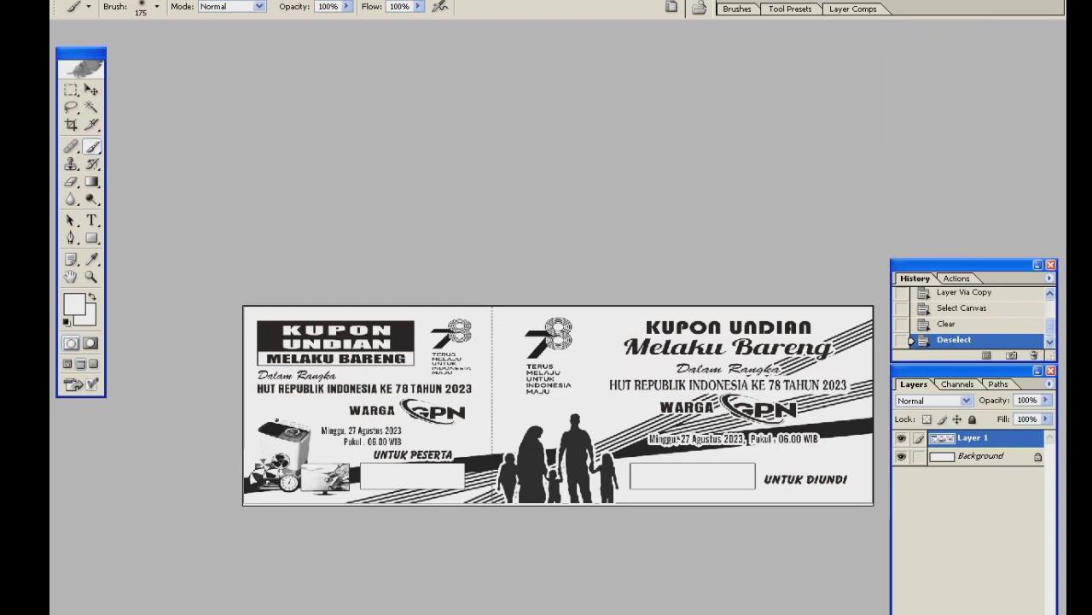
click(1051, 265)
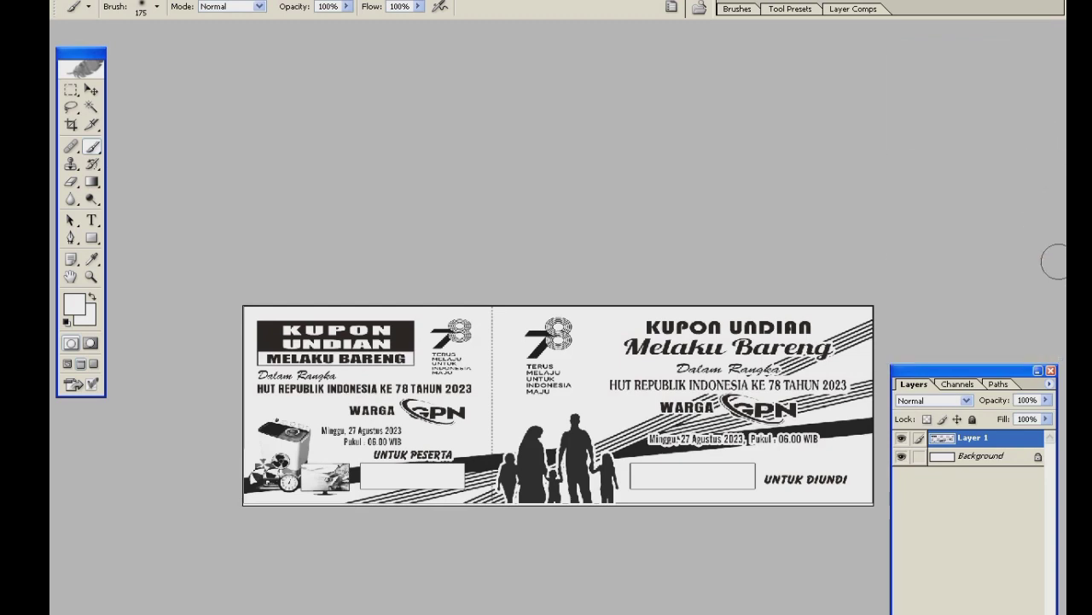
drag(973, 375, 952, 243)
Apply a red Color Overlay to Layer 1 and merge it down into the Background.
click(900, 550)
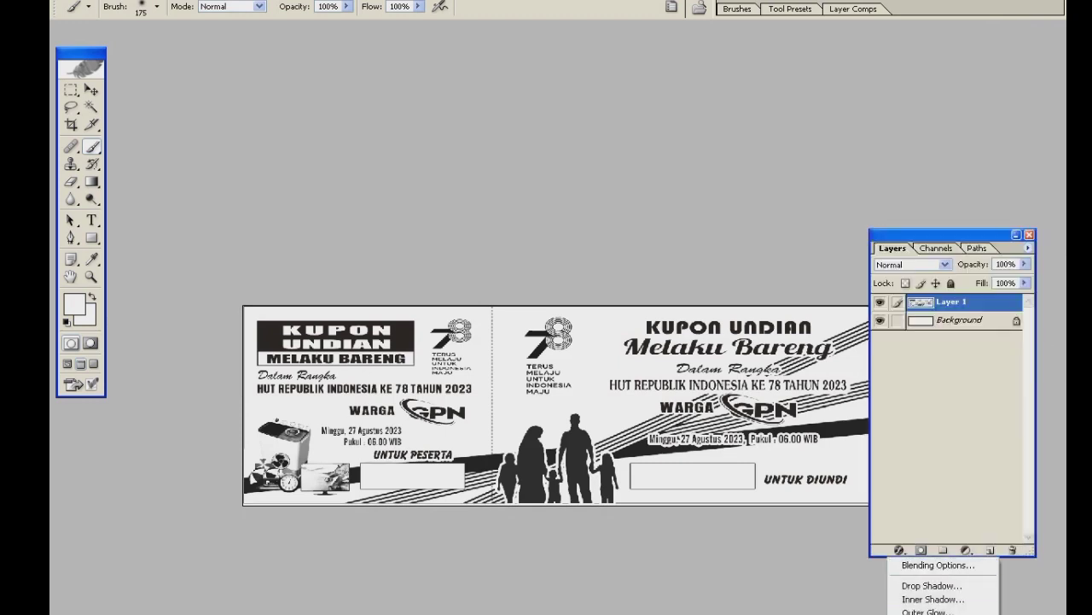
click(932, 614)
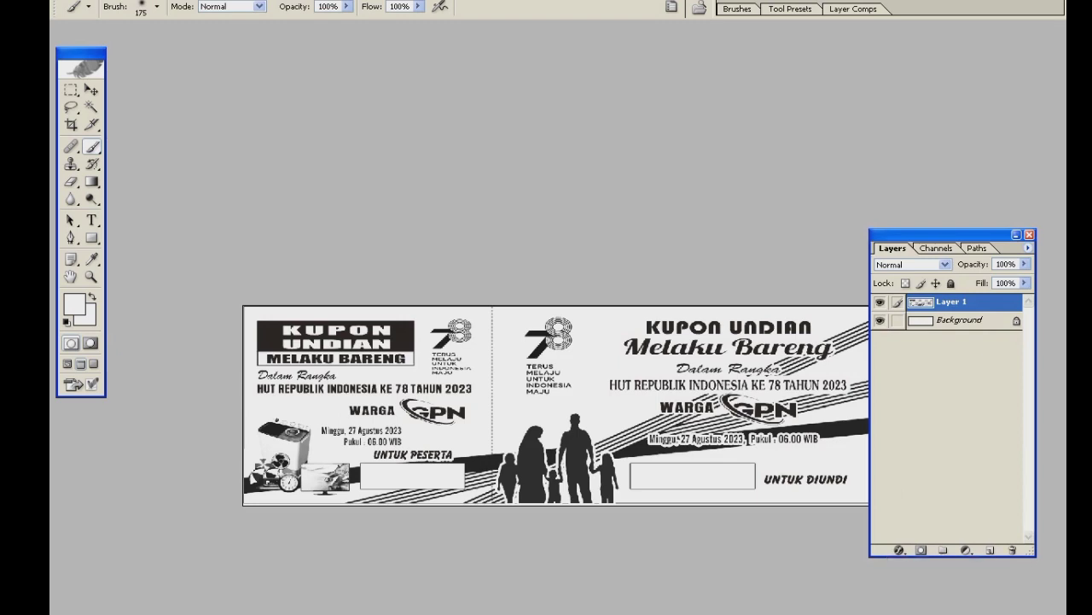
click(749, 237)
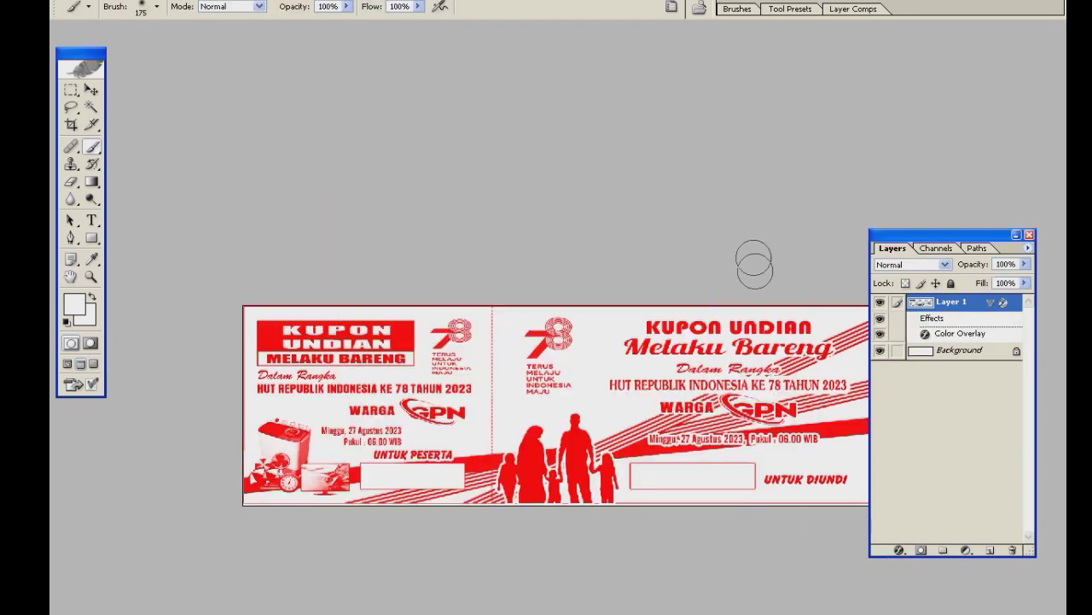
key(ctrl+e)
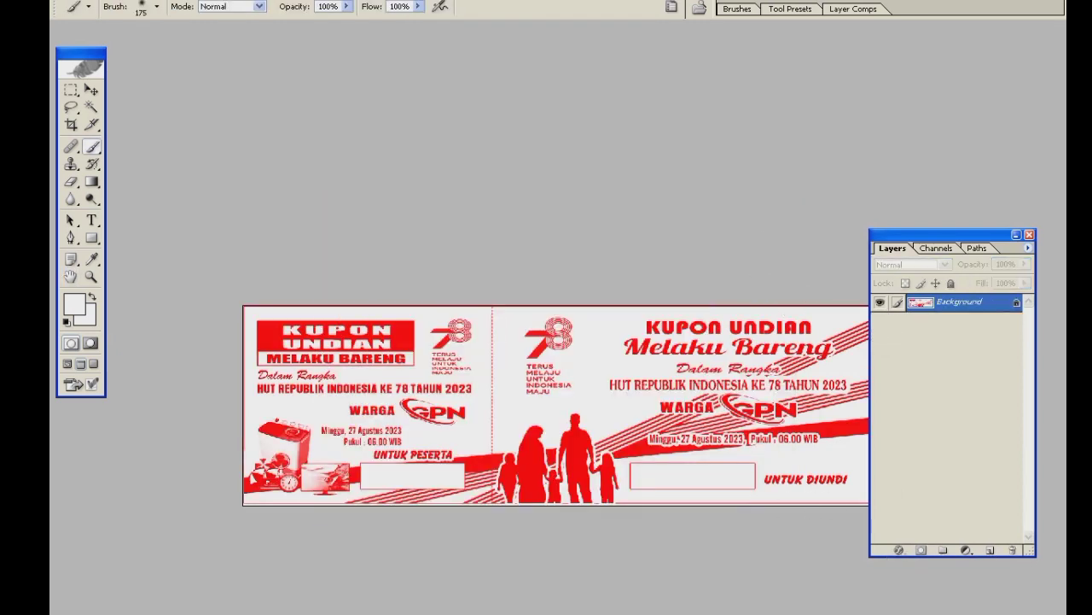
Switch to CorelDRAW and place the red coupon image beside Page 4.
key(alt+Tab)
key(ctrl+v)
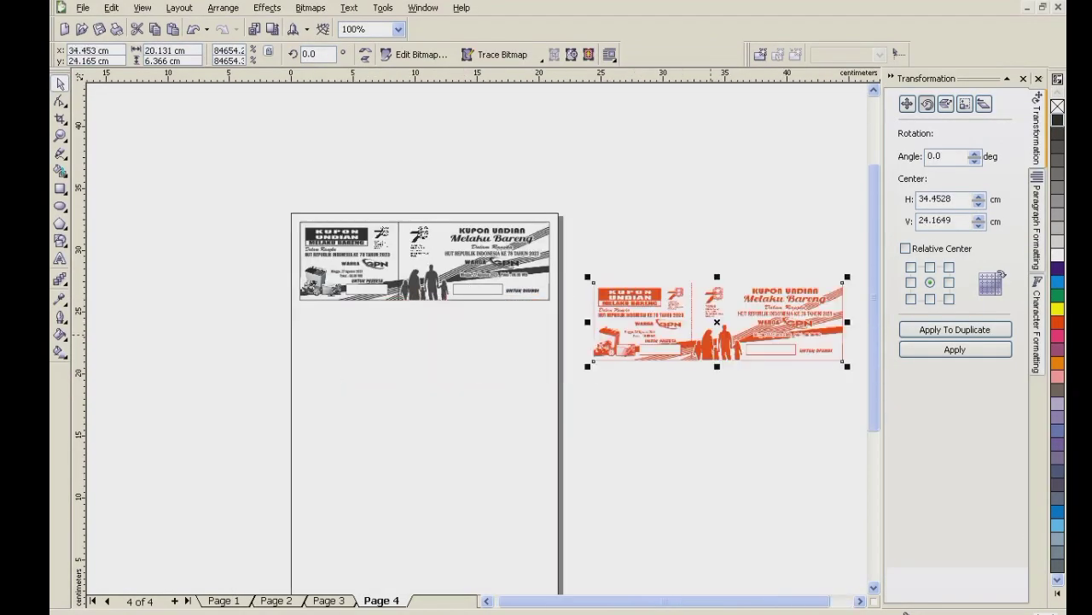
key(Escape)
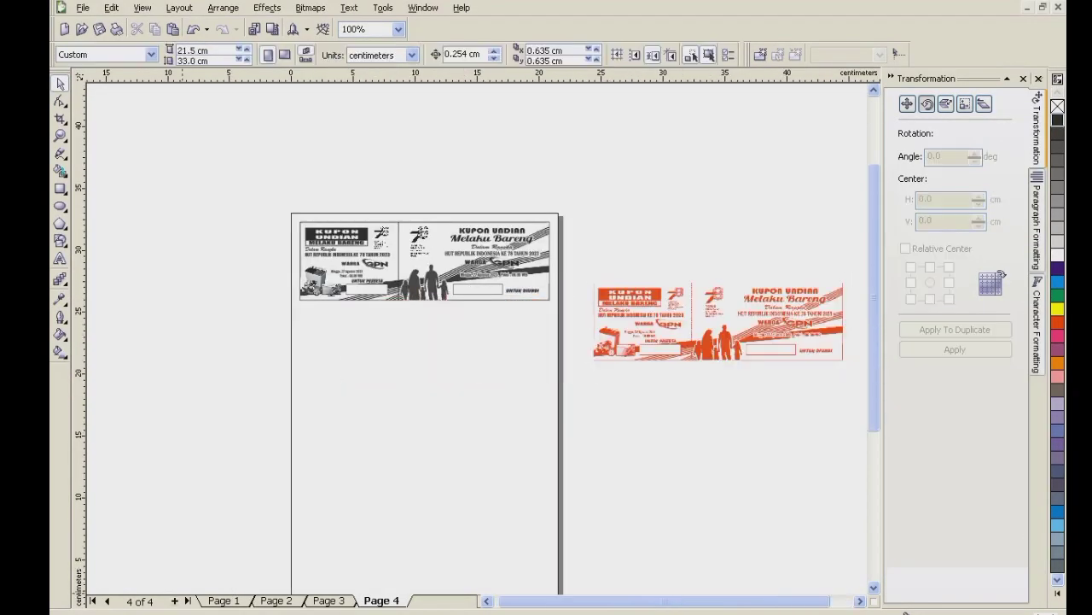
Add Page 5 after the last page and center the red coupon on it.
click(175, 600)
click(665, 333)
key(p)
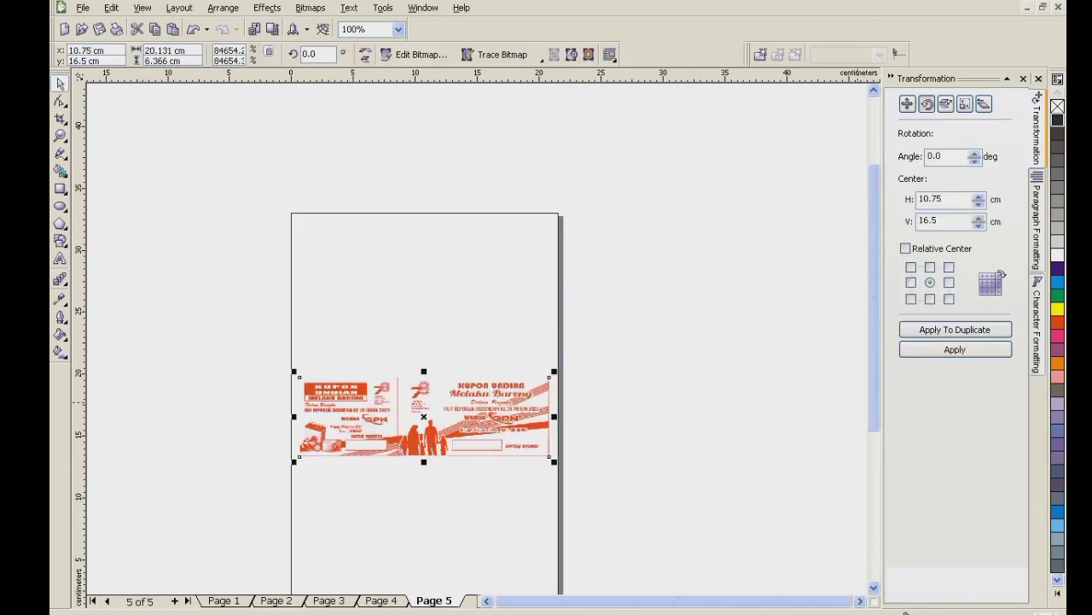
Try stacking four duplicates of the red coupon directly beneath it, each offset -6.366 cm vertically, then select the whole stack.
key(alt+F7)
click(930, 299)
click(955, 329)
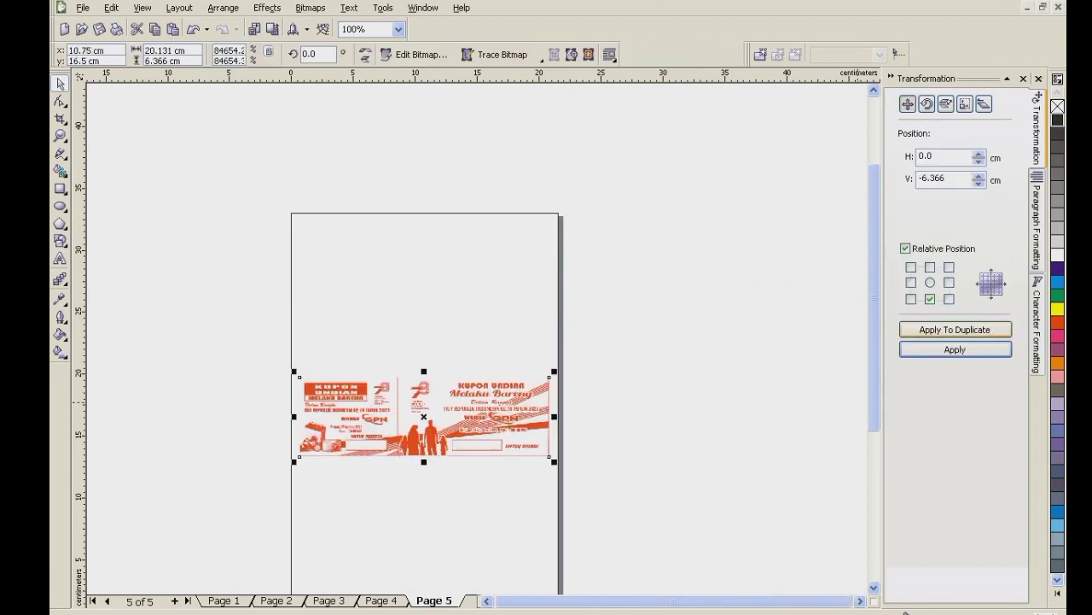
key(F3)
click(956, 329)
click(955, 329)
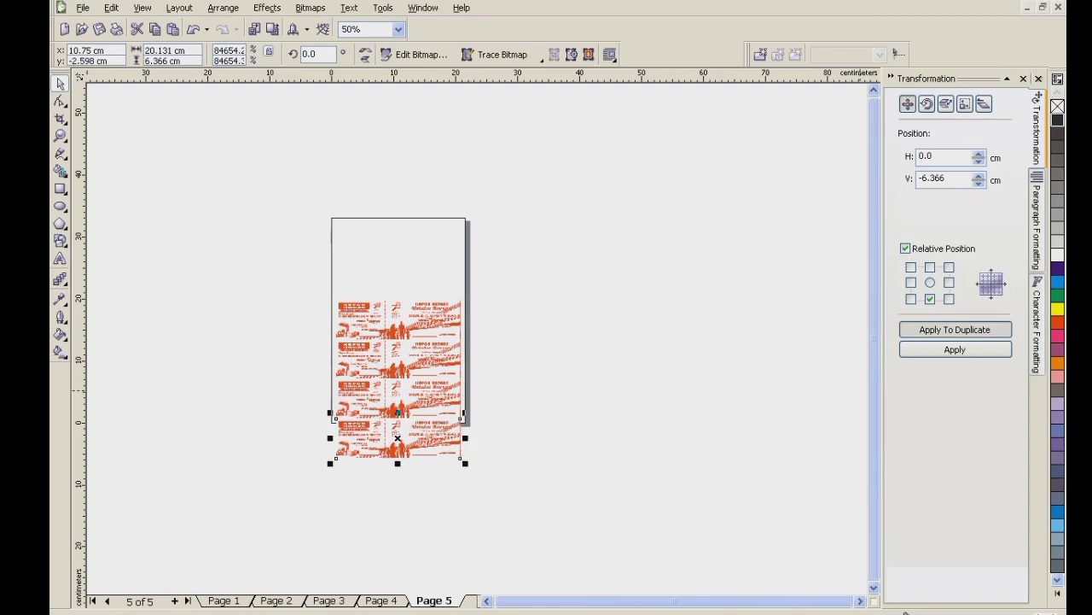
click(955, 330)
drag(253, 231, 581, 573)
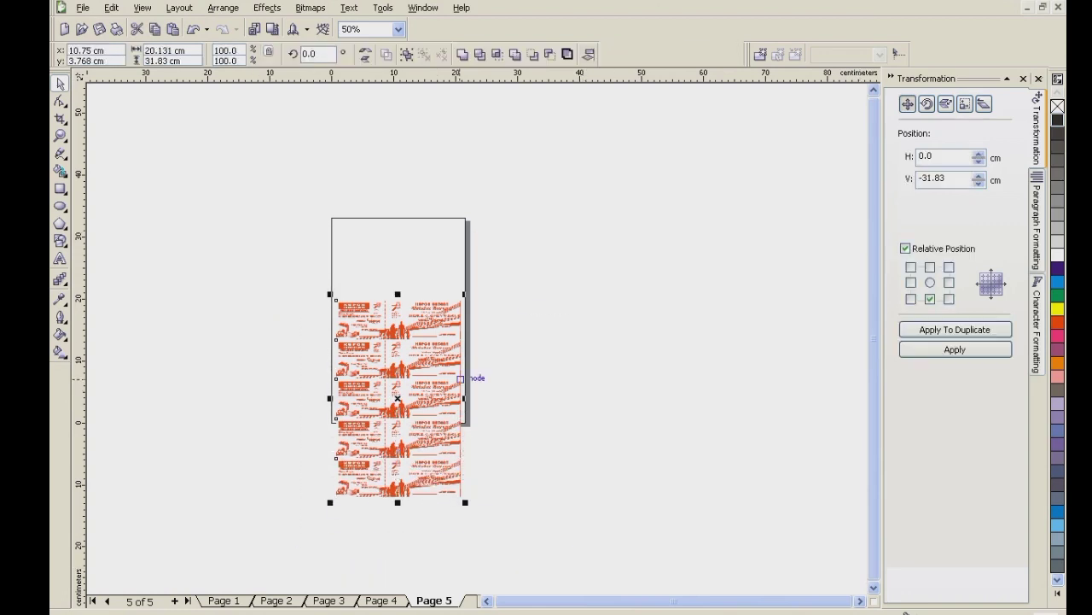
click(585, 372)
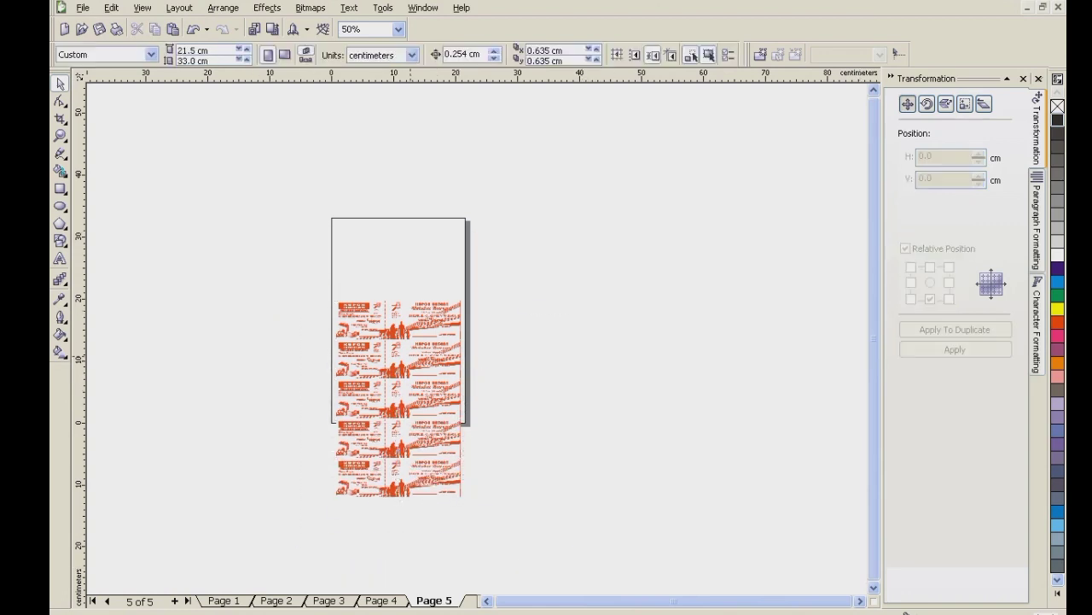
Delete the four duplicates below the original red coupon and select the original.
click(443, 363)
key(Delete)
drag(541, 364, 307, 520)
key(Delete)
click(364, 312)
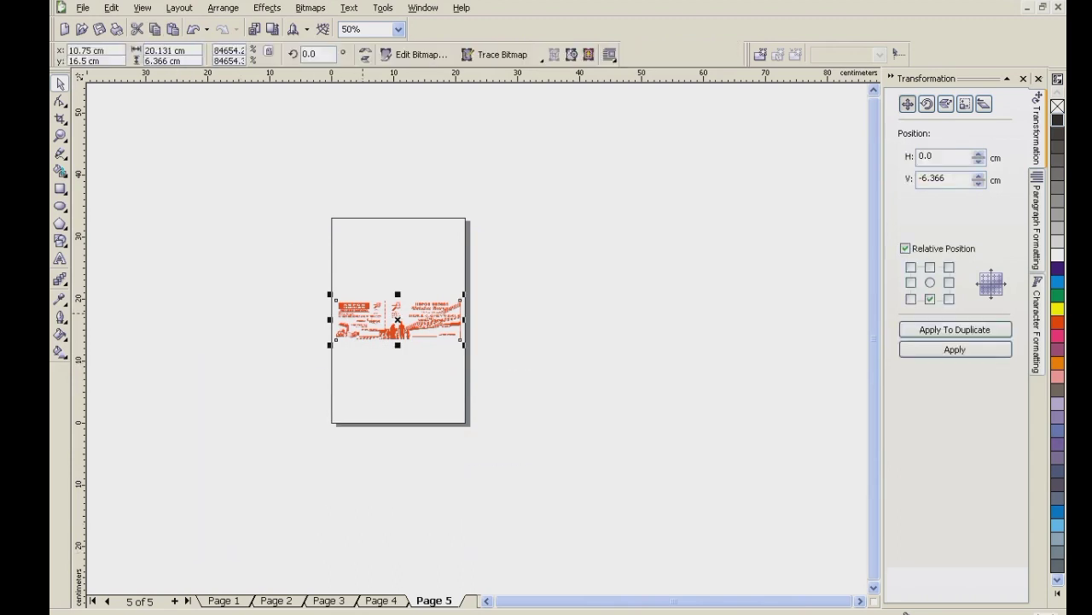
Move the red coupon up so it sits just inside the upper edge of Page 5.
scroll(364, 312, up, 1)
scroll(495, 358, down, 1)
drag(492, 332, 491, 257)
scroll(493, 261, up, 1)
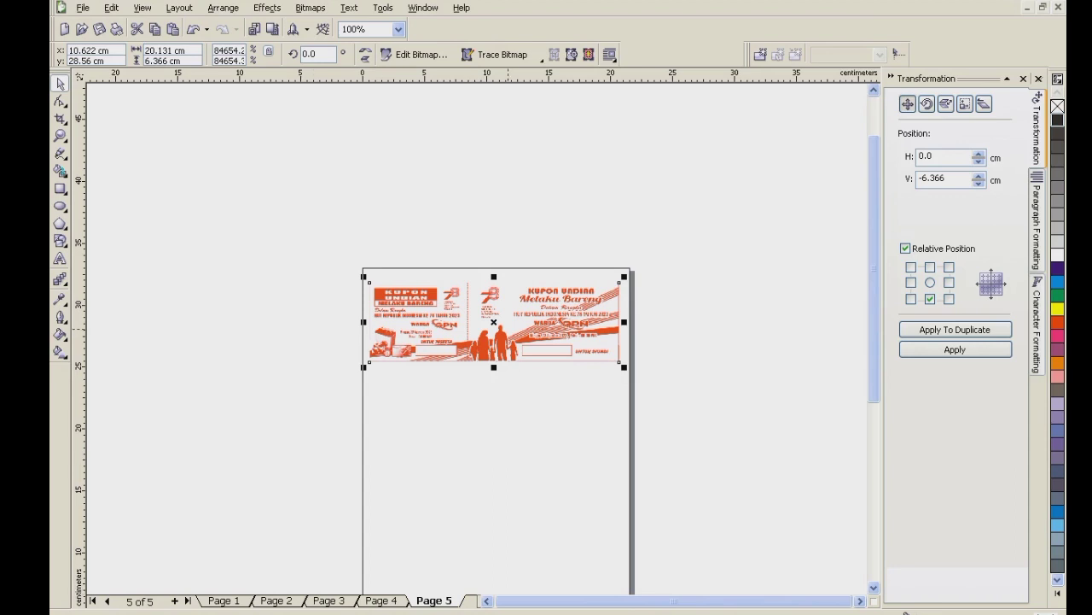
drag(508, 328, 507, 321)
scroll(479, 343, up, 1)
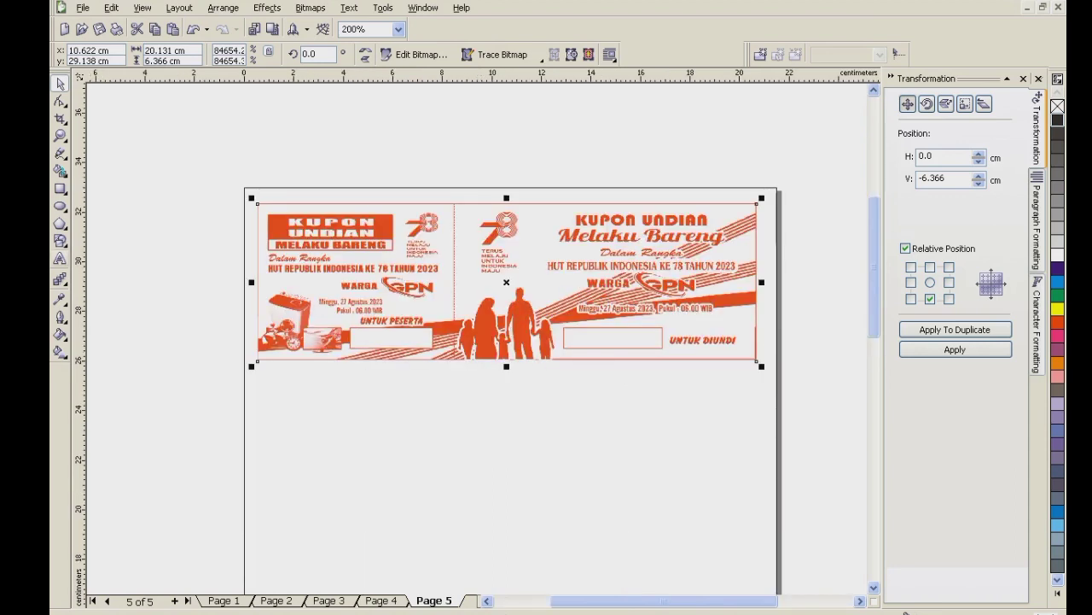
Add the text "00001", place it in the UNTUK PESERTA number box and scale it down to about 20.21 pt.
key(F8)
click(340, 453)
text(00001)
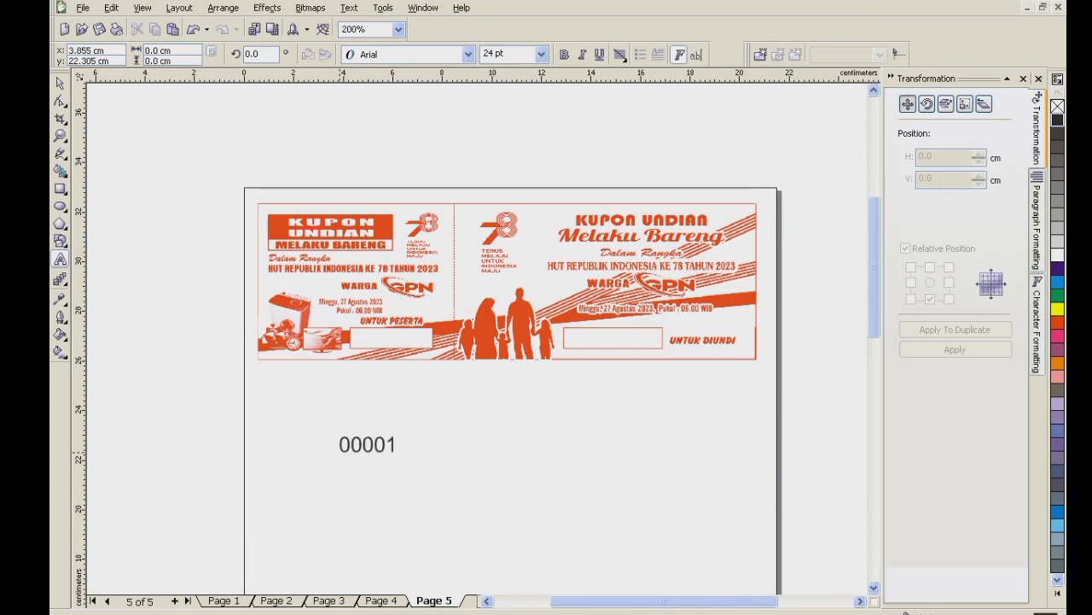
key(ctrl+space)
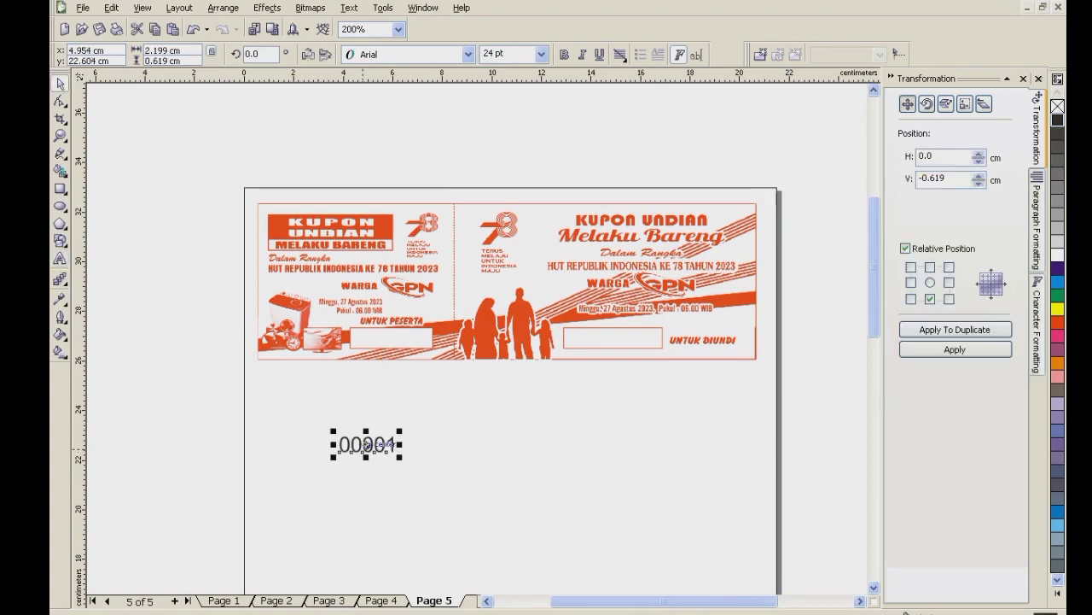
drag(367, 444, 376, 342)
scroll(351, 342, up, 2)
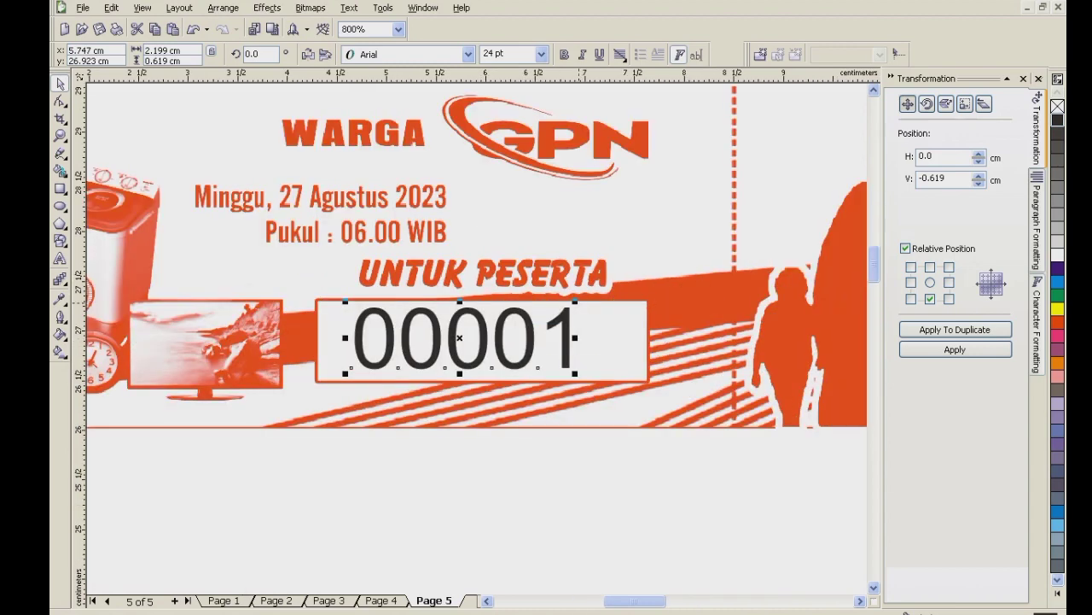
drag(575, 302, 556, 306)
Copy the 00001 number into the UNTUK DIUNDI box and adjust its position inside the box.
drag(460, 338, 657, 308)
scroll(620, 468, down, 2)
right_click(658, 308)
scroll(657, 308, up, 2)
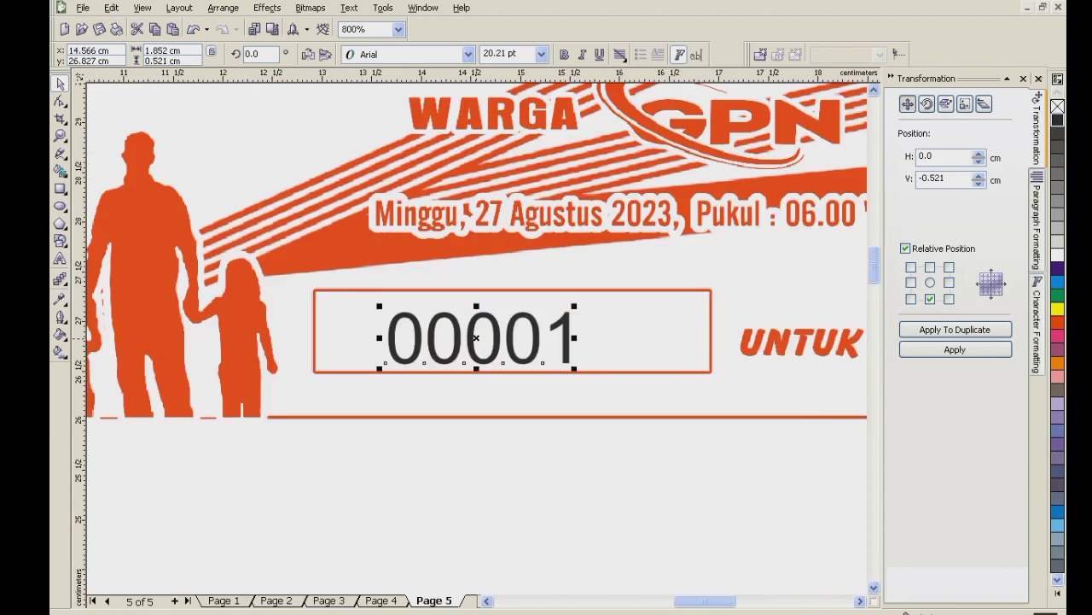
drag(472, 335, 491, 325)
key(F8)
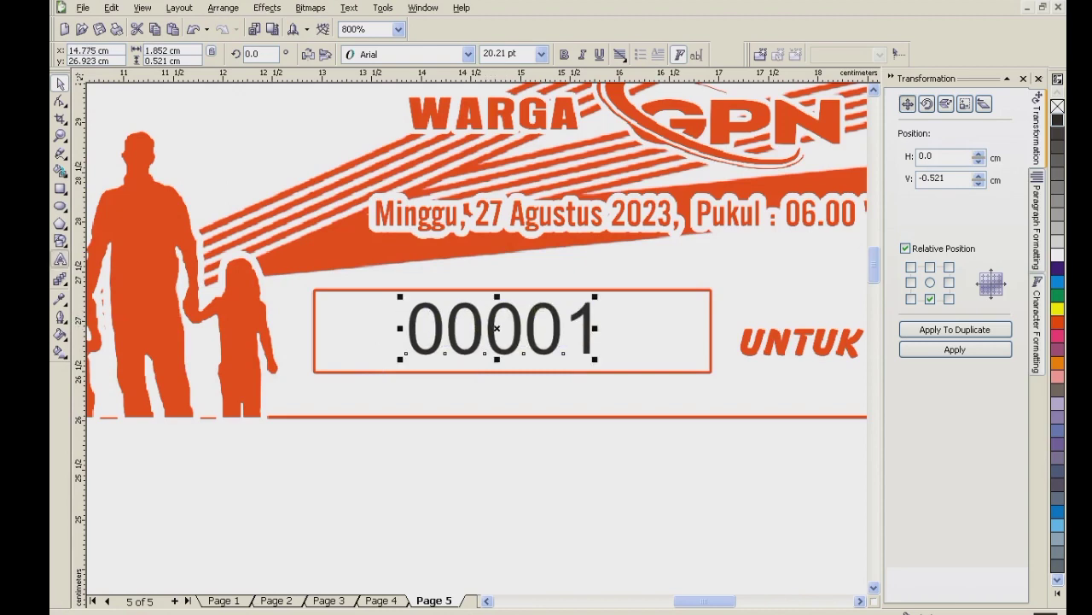
key(Left)
key(shift+Right)
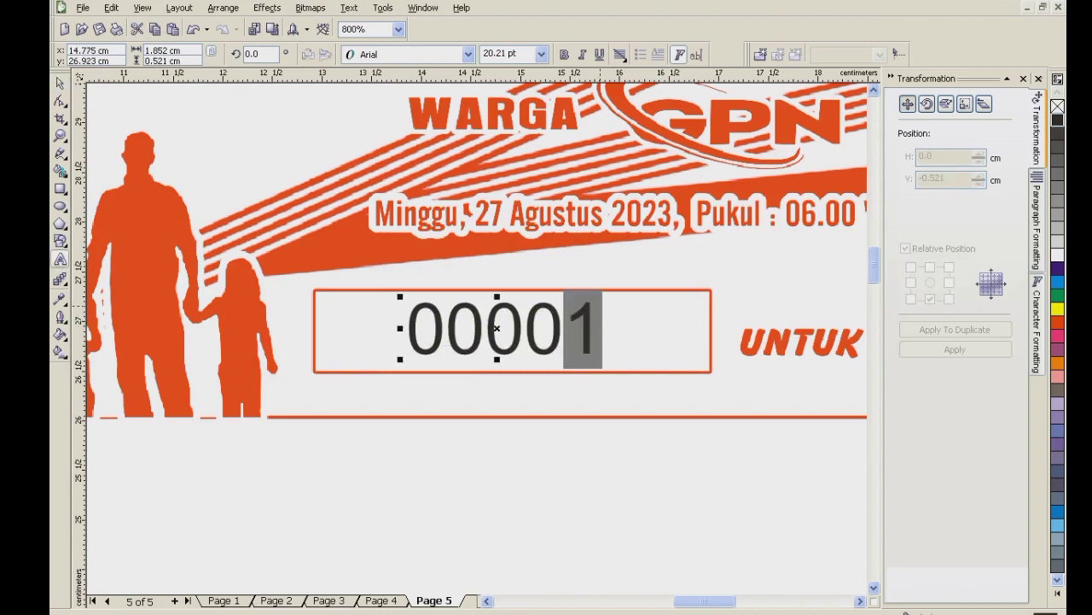
click(59, 82)
Select the coupon with both numbers and stack four duplicates beneath it, each offset -6.366 cm vertically.
scroll(447, 494, down, 2)
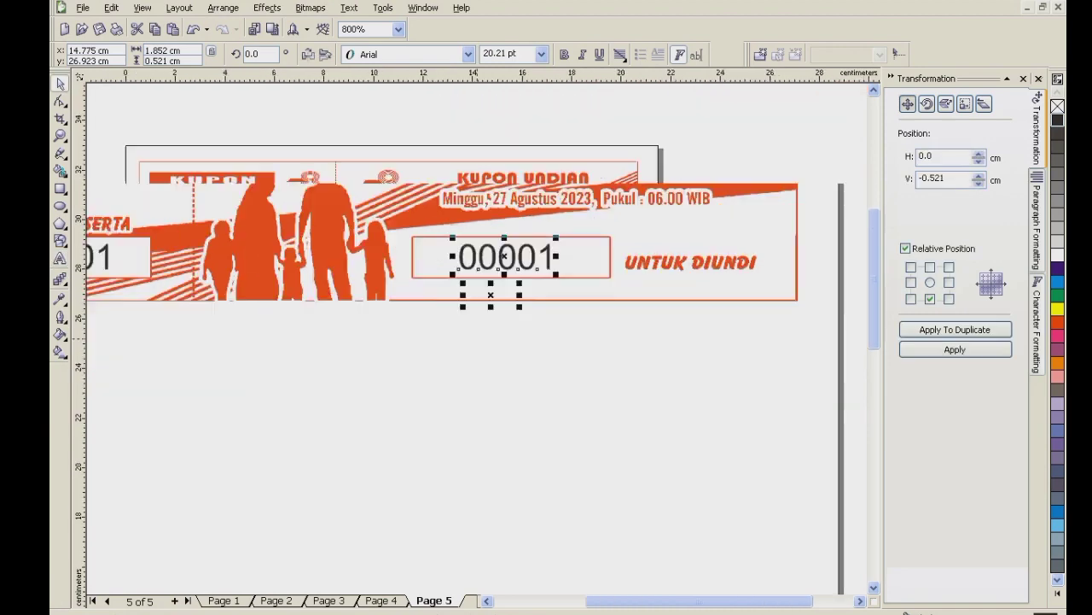
drag(738, 135, 173, 343)
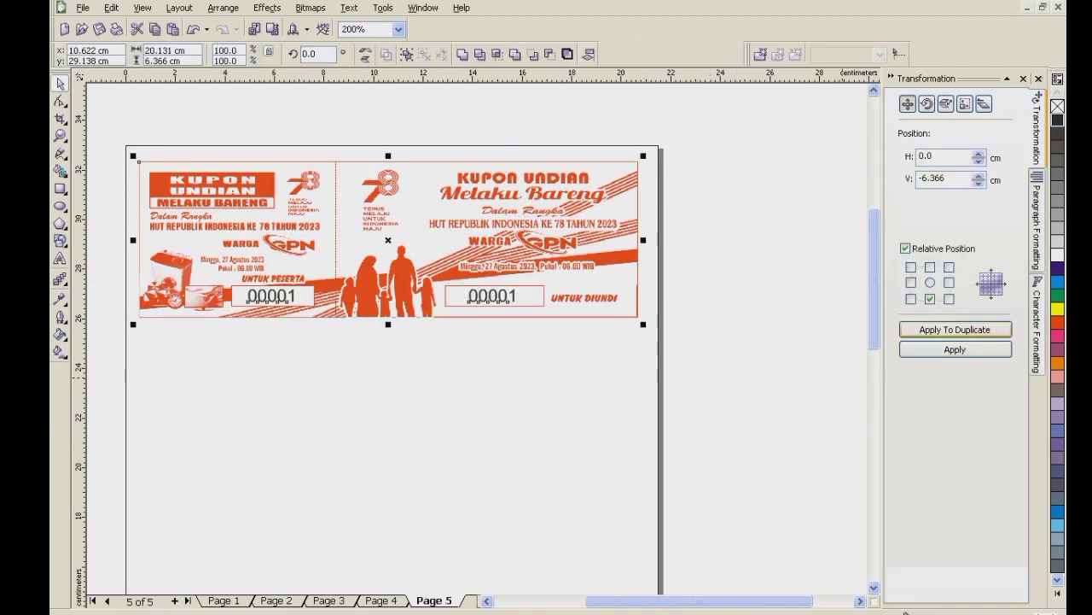
click(955, 329)
scroll(504, 242, down, 1)
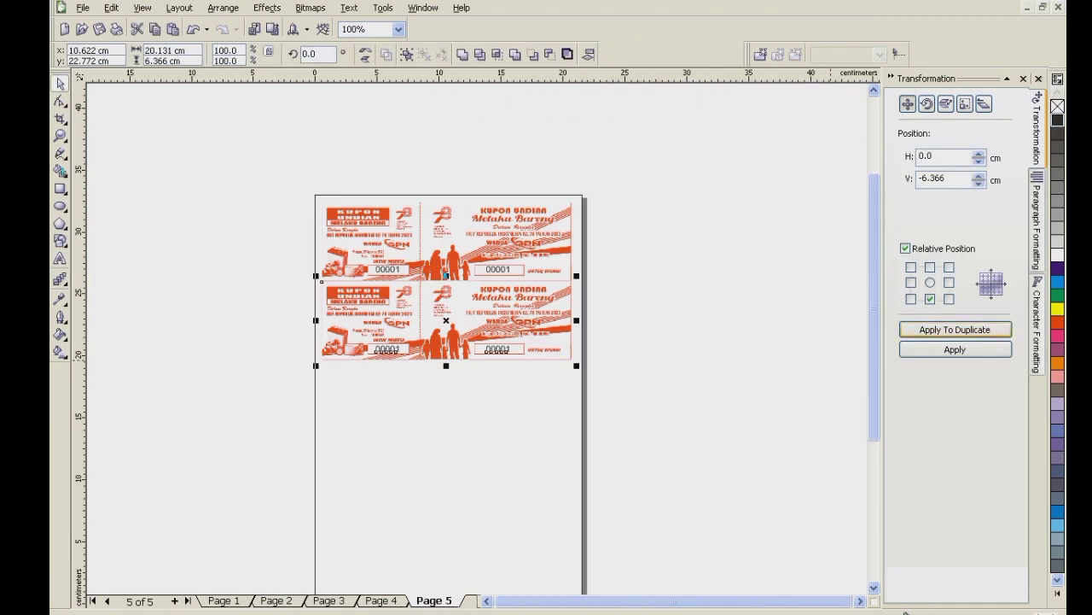
click(955, 330)
click(956, 329)
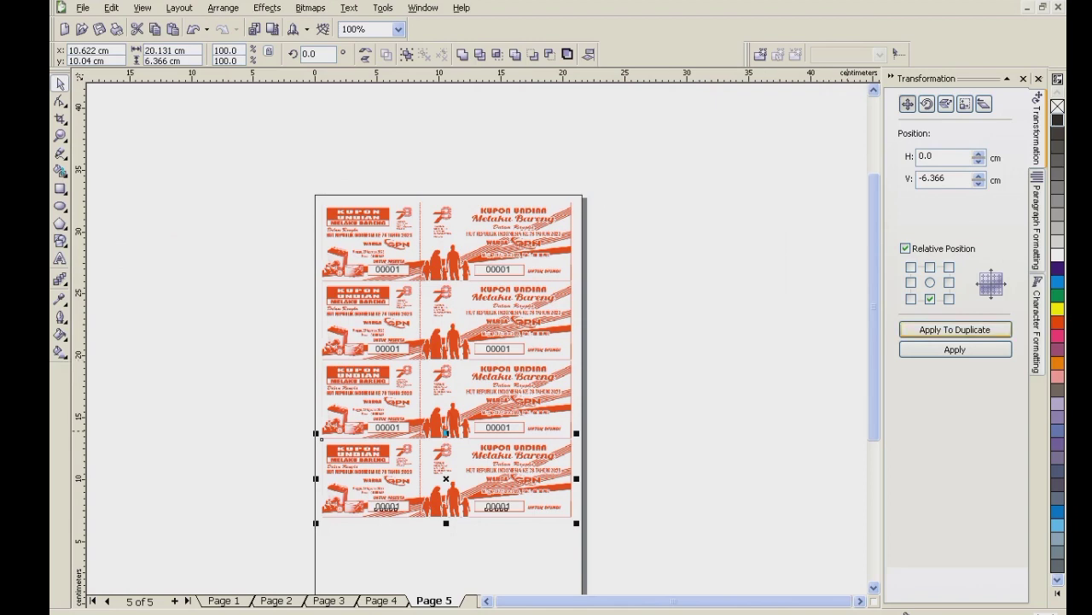
click(955, 329)
Group all five numbered coupons and center the group on the page.
scroll(334, 236, down, 1)
drag(286, 189, 512, 496)
key(ctrl+g)
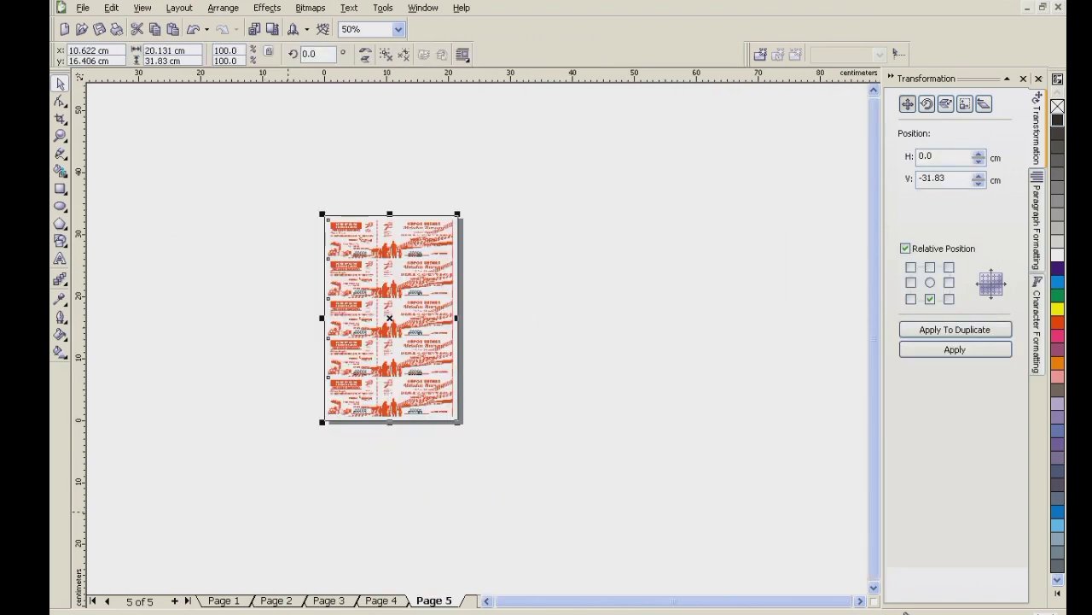
key(p)
click(512, 496)
scroll(408, 302, up, 1)
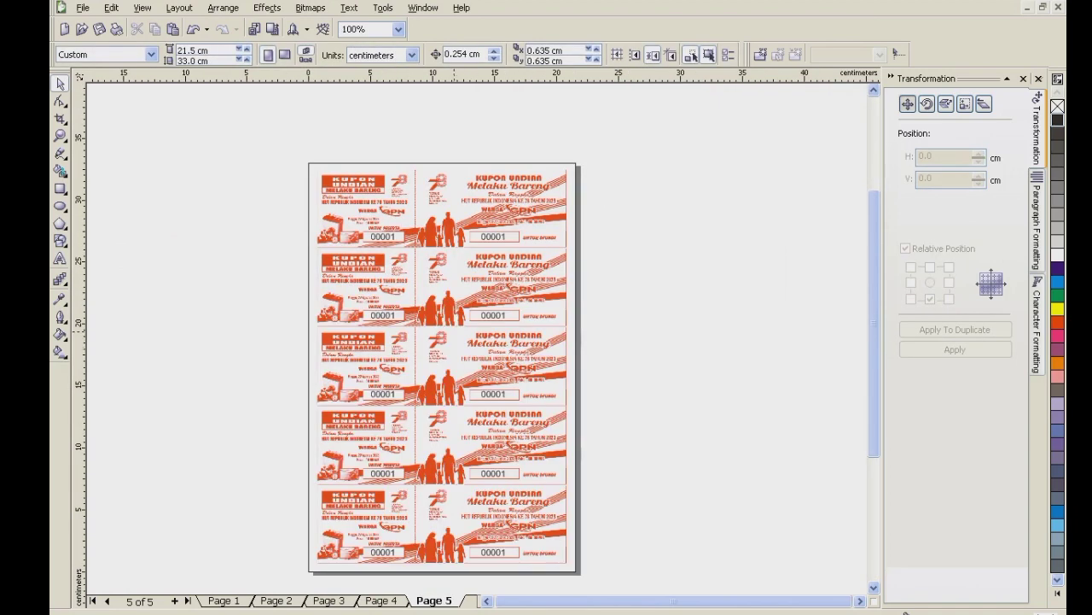
Change both numbers on the second coupon to 00002.
scroll(429, 321, up, 1)
click(60, 258)
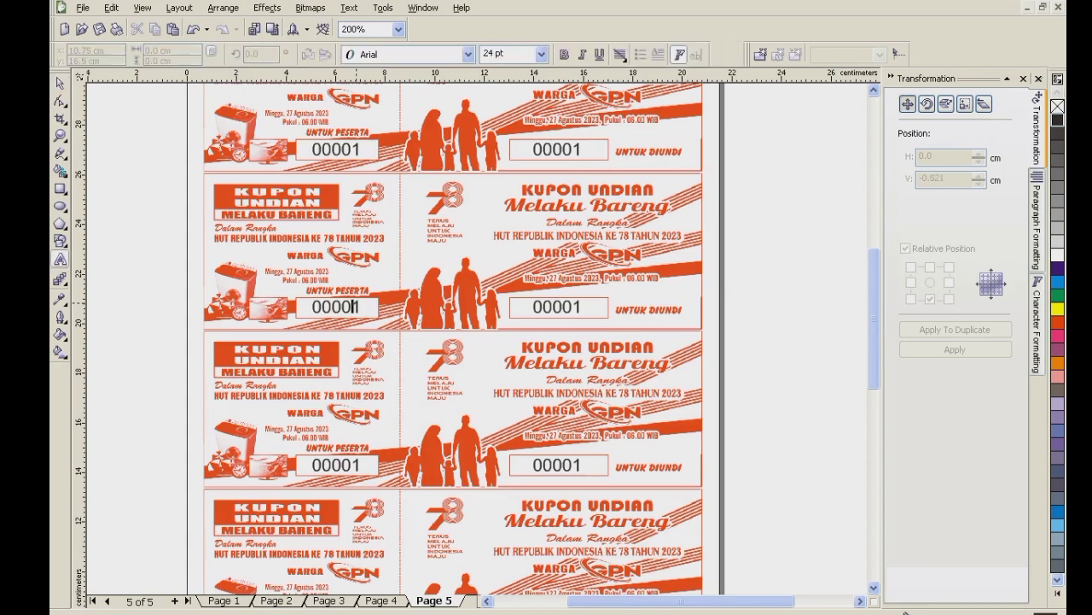
click(354, 306)
key(BackSpace)
text(2)
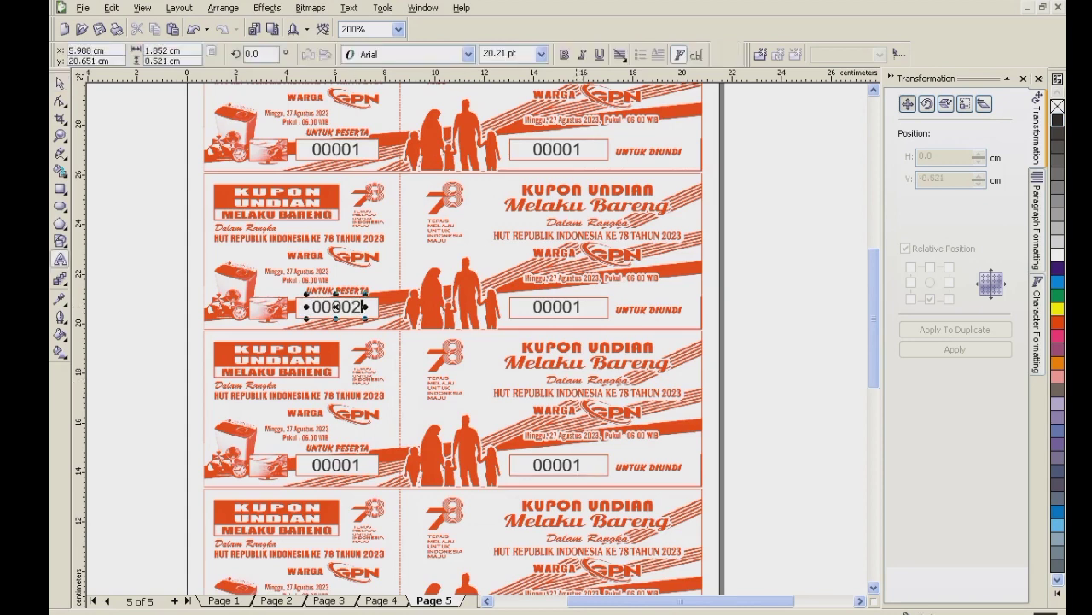
drag(572, 307, 587, 308)
text(2)
Change the third coupon's UNTUK PESERTA number to 00003 and its UNTUK DIUNDI number to 00004.
drag(351, 465, 367, 469)
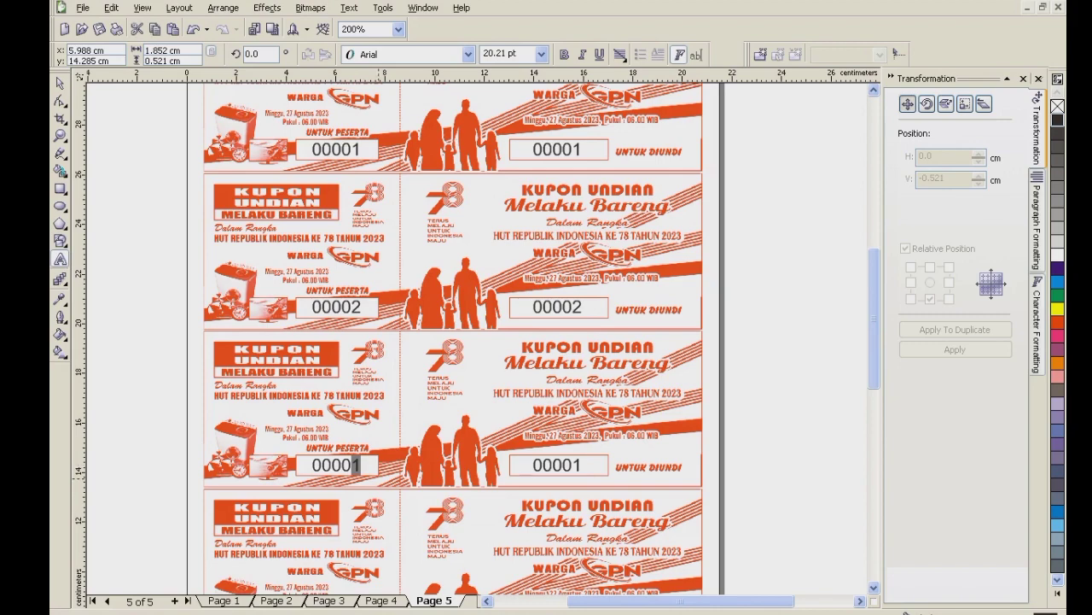
text(3)
drag(572, 465, 588, 467)
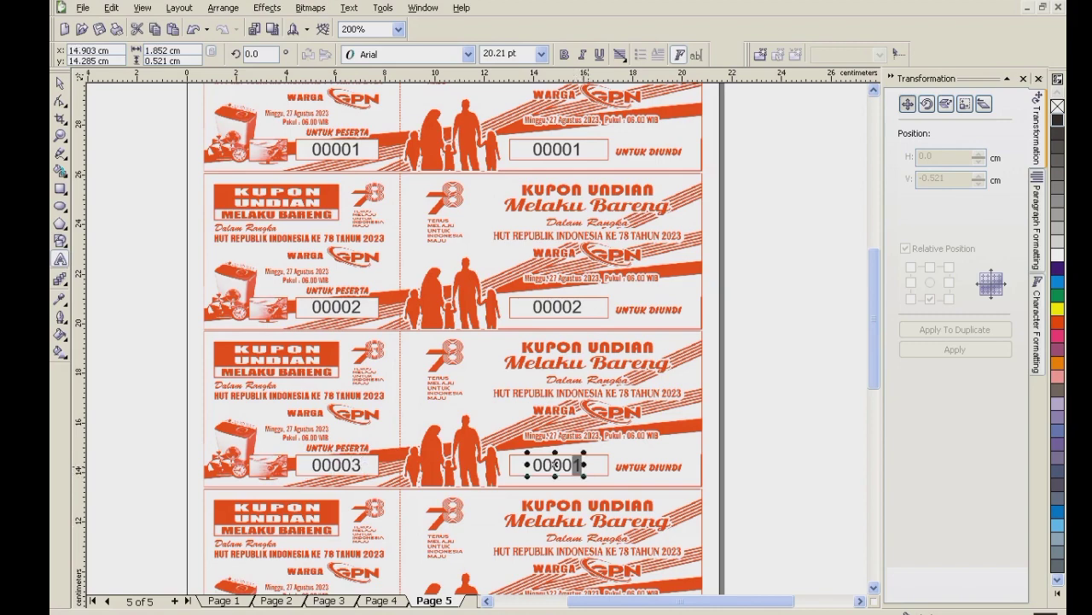
text(4)
Change both numbers on the fourth coupon to 00005.
scroll(501, 529, down, 1)
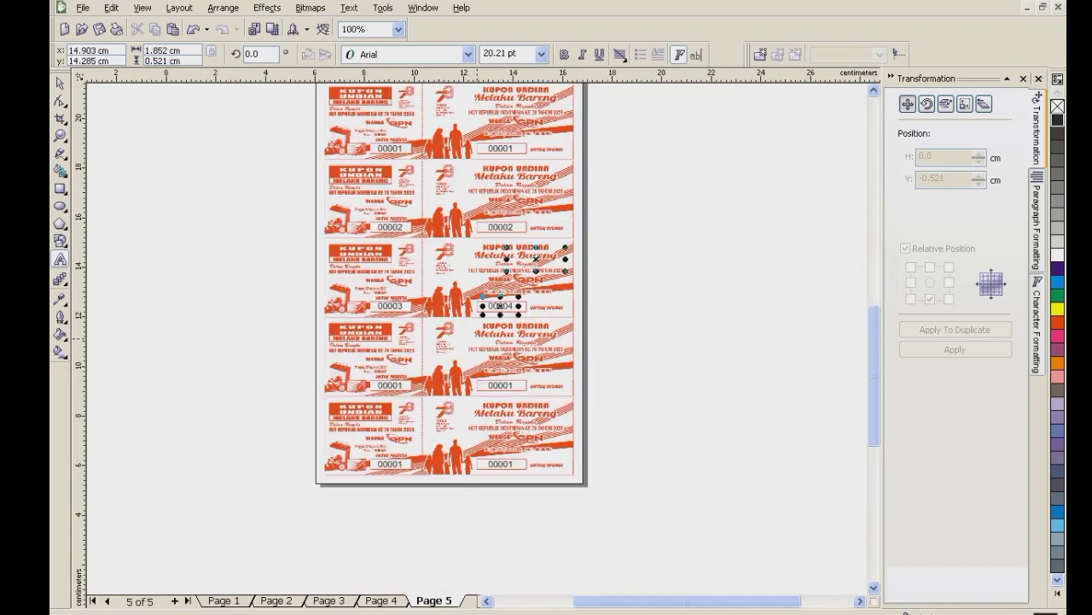
scroll(478, 340, up, 1)
click(331, 418)
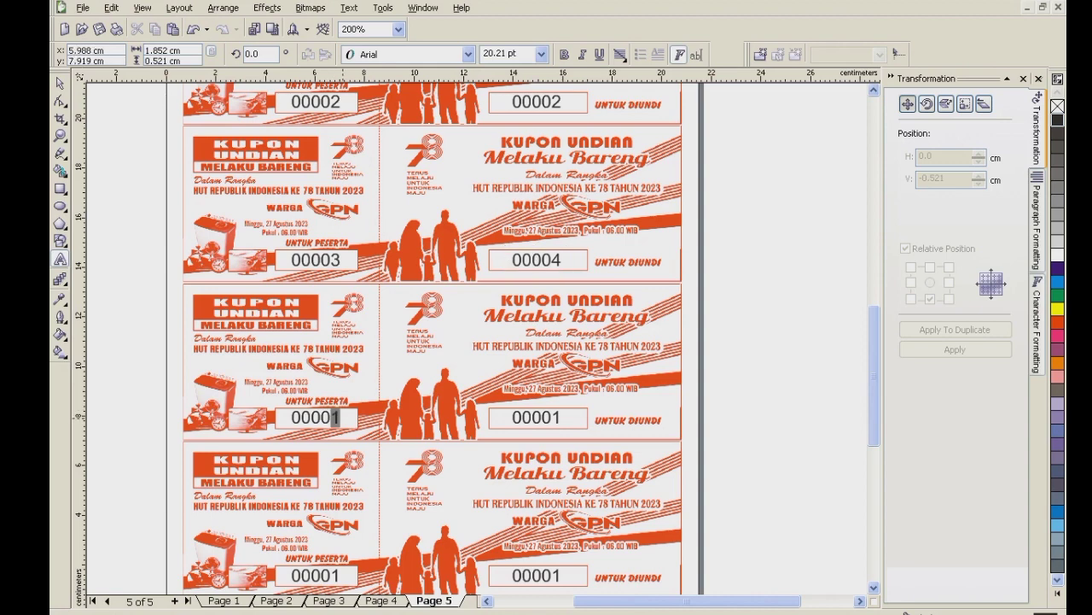
text(5)
drag(553, 416, 563, 416)
text(5)
Change both numbers on the fifth coupon, the lowest on the page, to 00005.
scroll(555, 417, down, 1)
scroll(590, 260, up, 1)
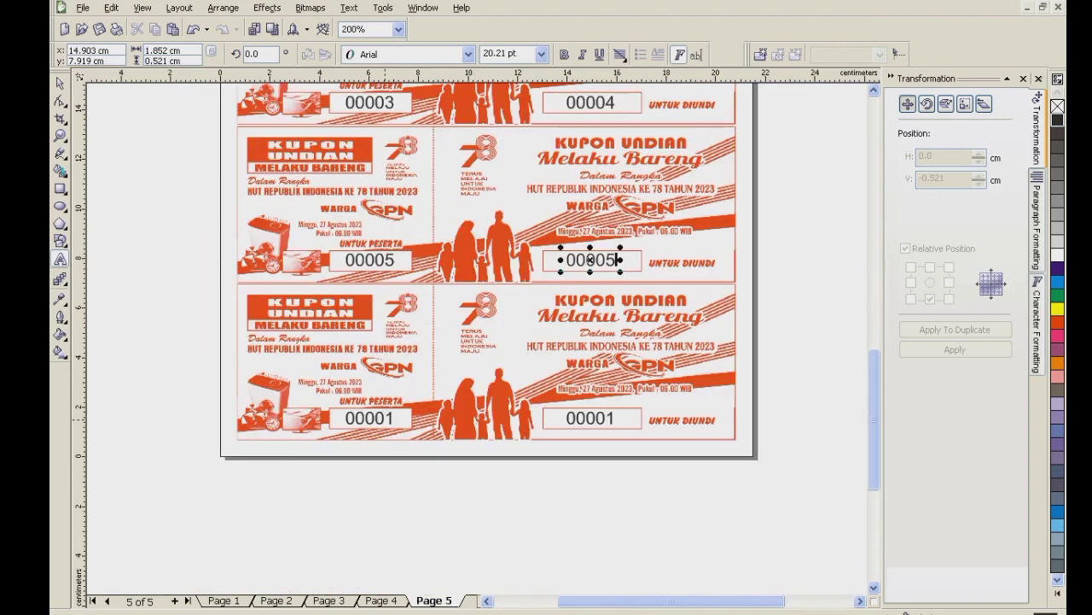
drag(382, 418, 395, 418)
text(5)
drag(604, 419, 617, 418)
text(5)
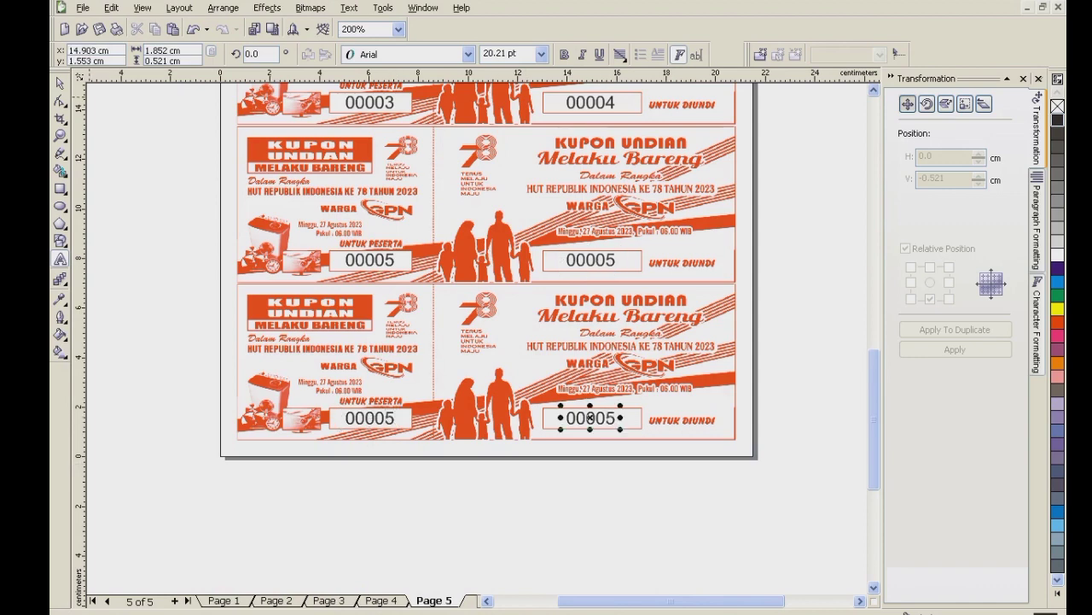
click(60, 82)
scroll(466, 332, down, 2)
drag(598, 124, 326, 480)
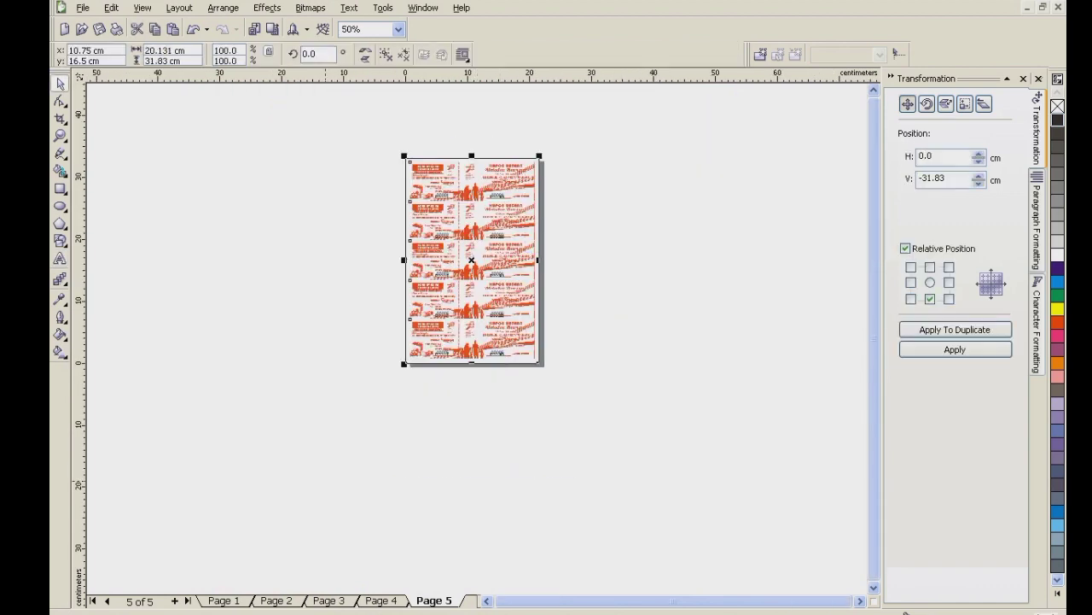
click(332, 478)
scroll(455, 220, up, 1)
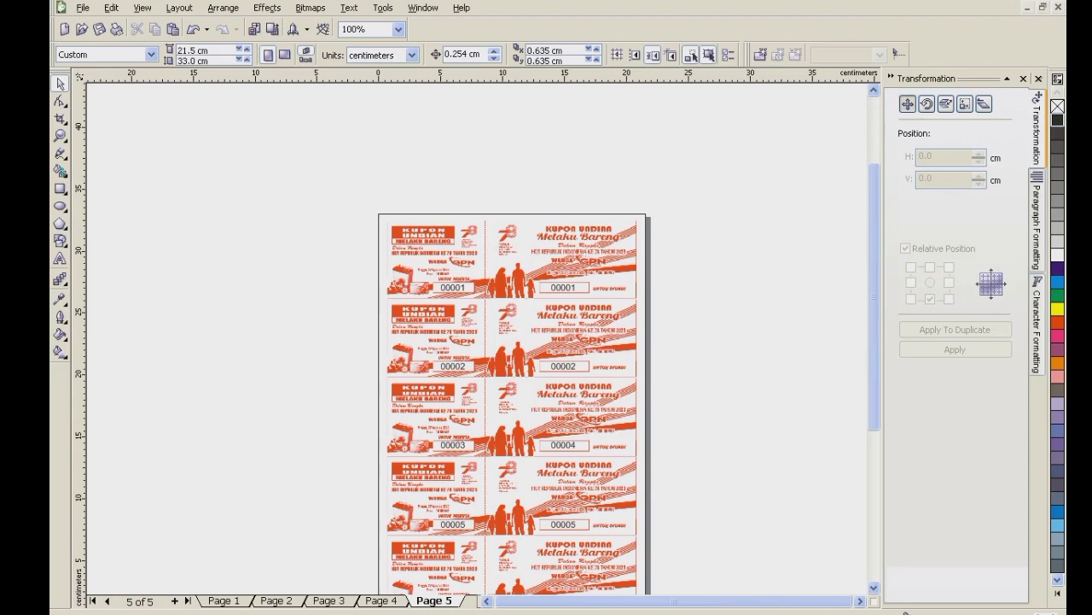
Add a page-sized rectangle around the coupons and remove its outline.
double_click(60, 189)
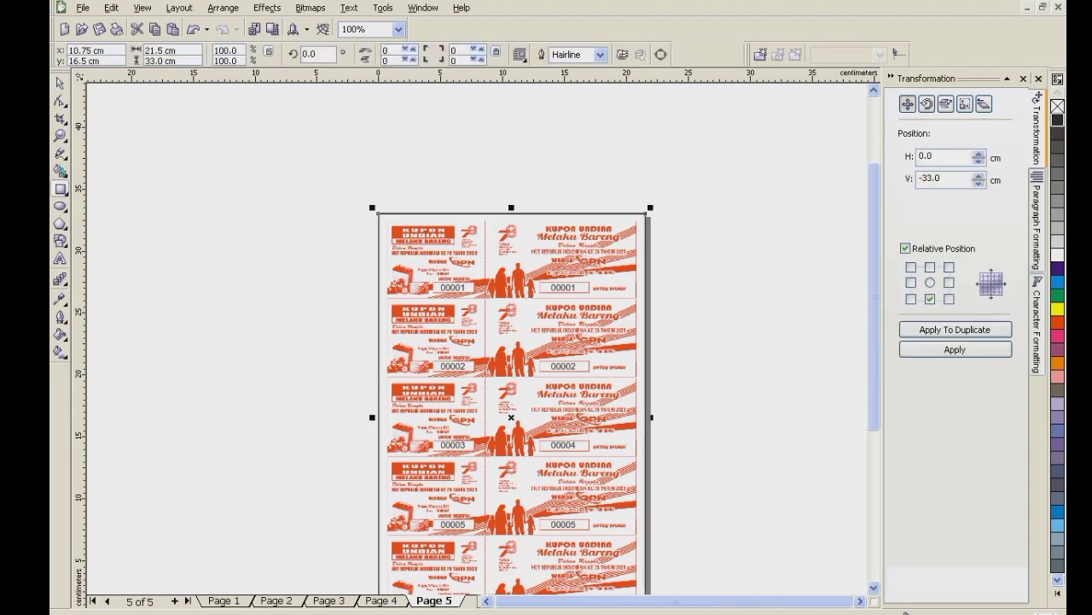
click(60, 318)
click(126, 321)
Export the coupon sheet to My Documents as the JPG "gpn", replacing the existing file, at 300 dpi in RGB Color (24-bit).
click(83, 7)
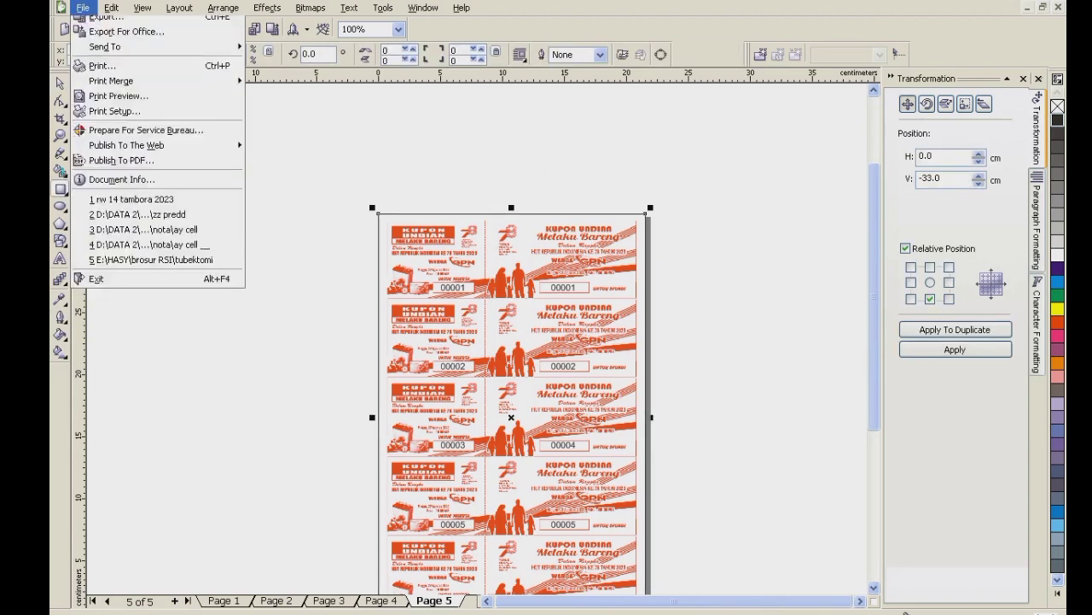
click(99, 178)
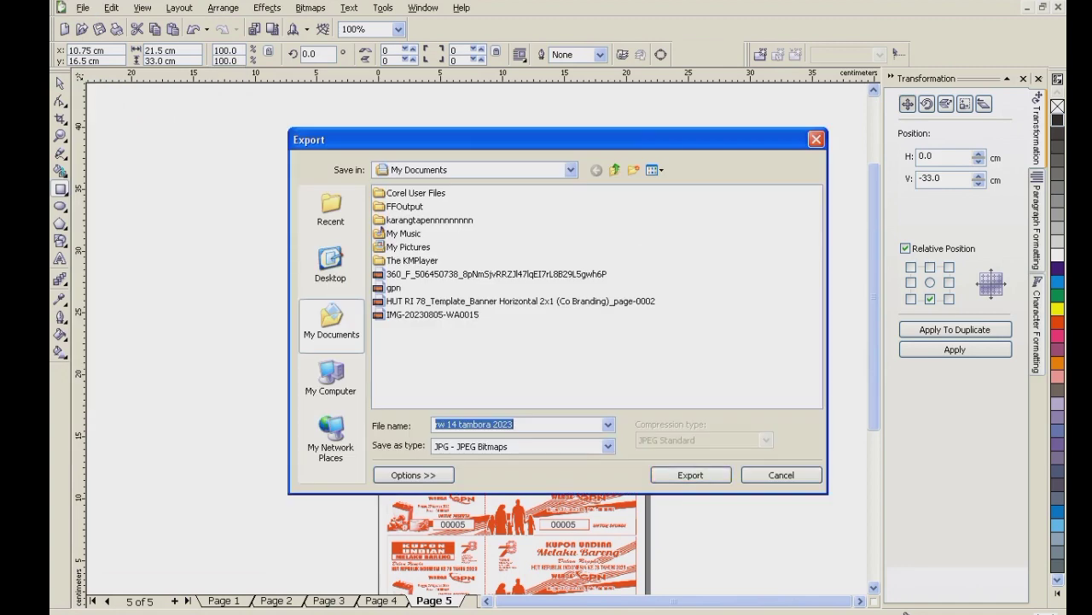
text(gpn)
key(Return)
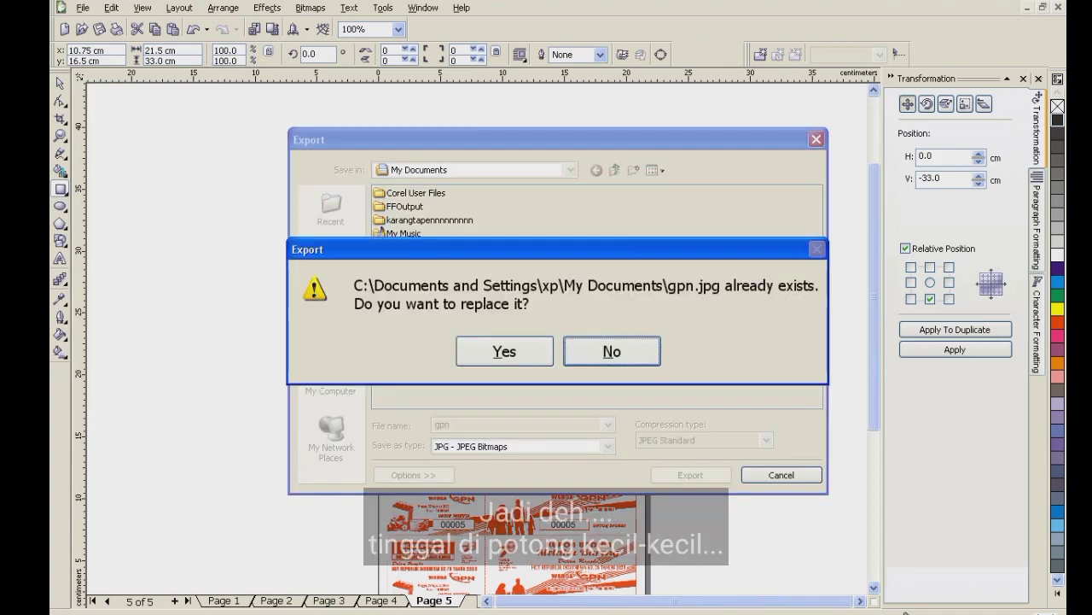
click(504, 351)
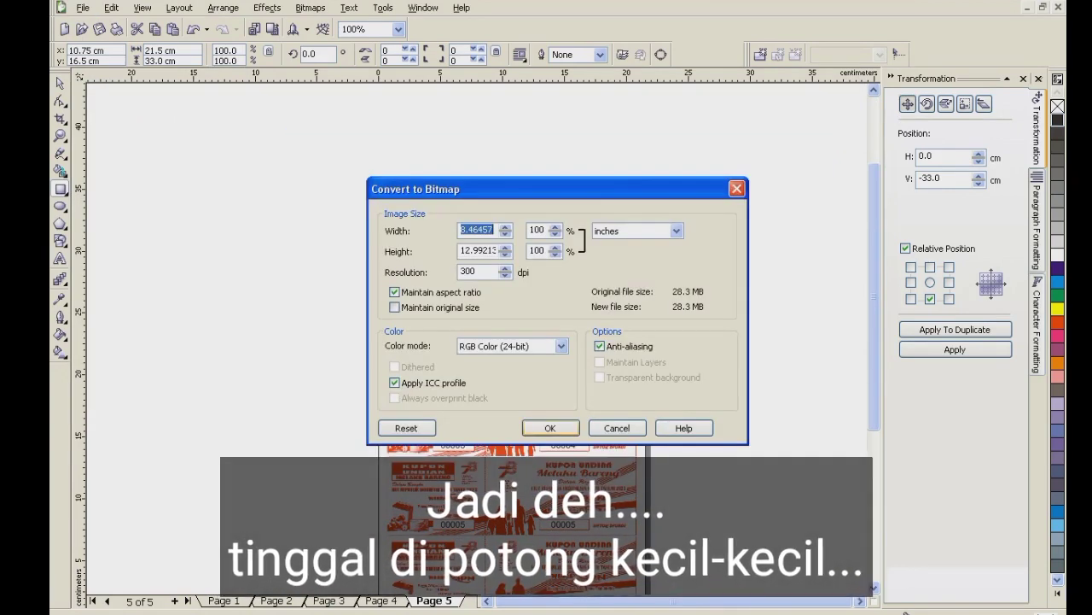
click(551, 427)
click(557, 435)
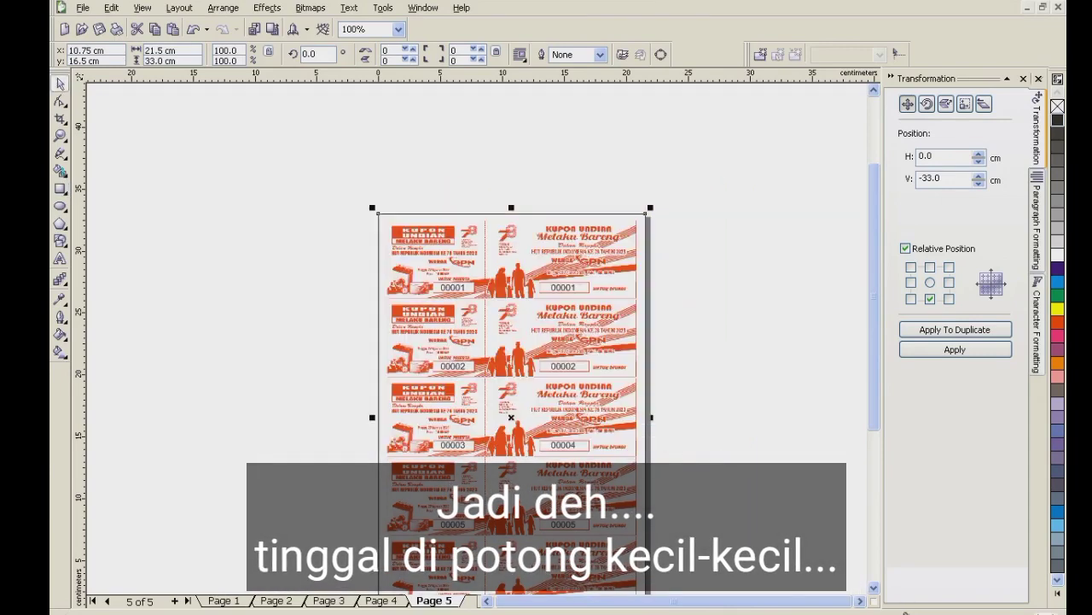